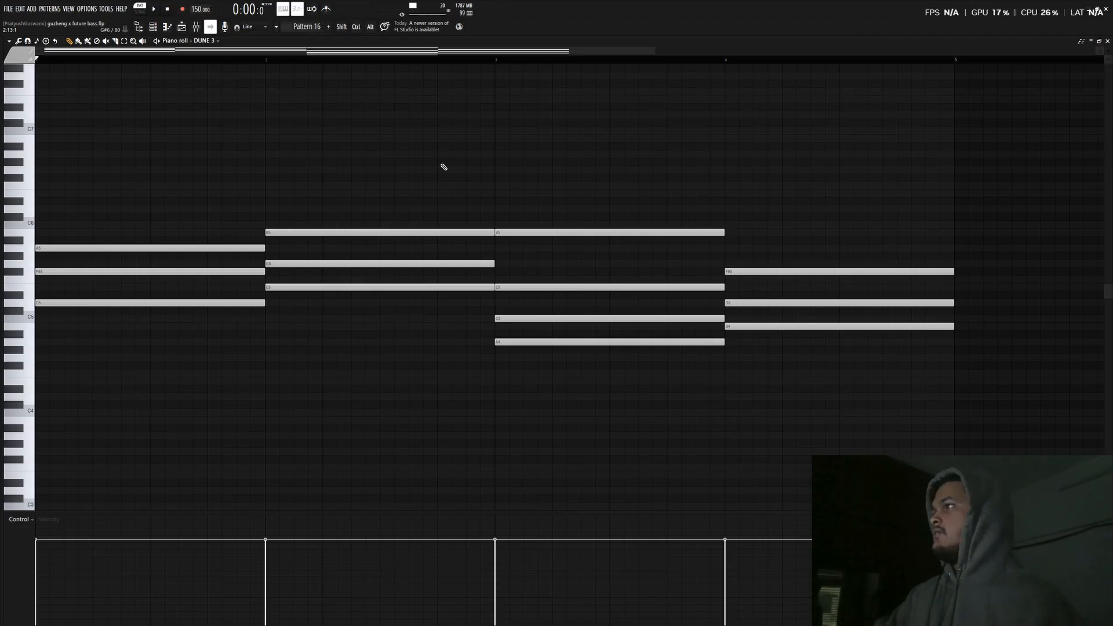
Play back the DUNE 3 chord progression of Pattern 16
{"action": "key", "text": "space"}
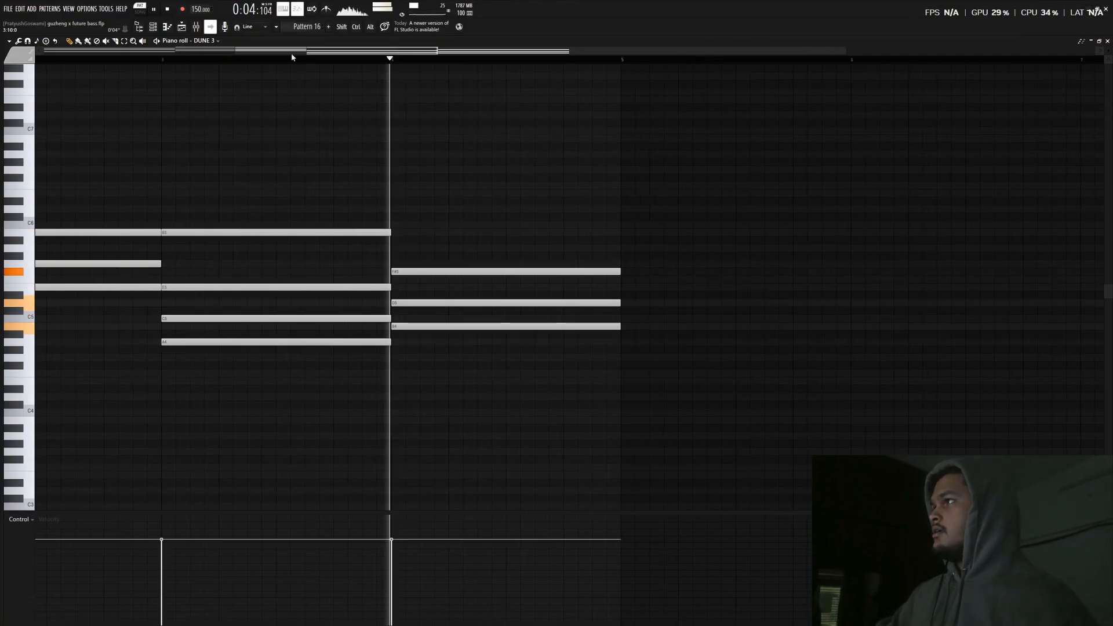
{"action": "key", "text": "space"}
{"action": "left_click", "coordinate": [212, 29]}
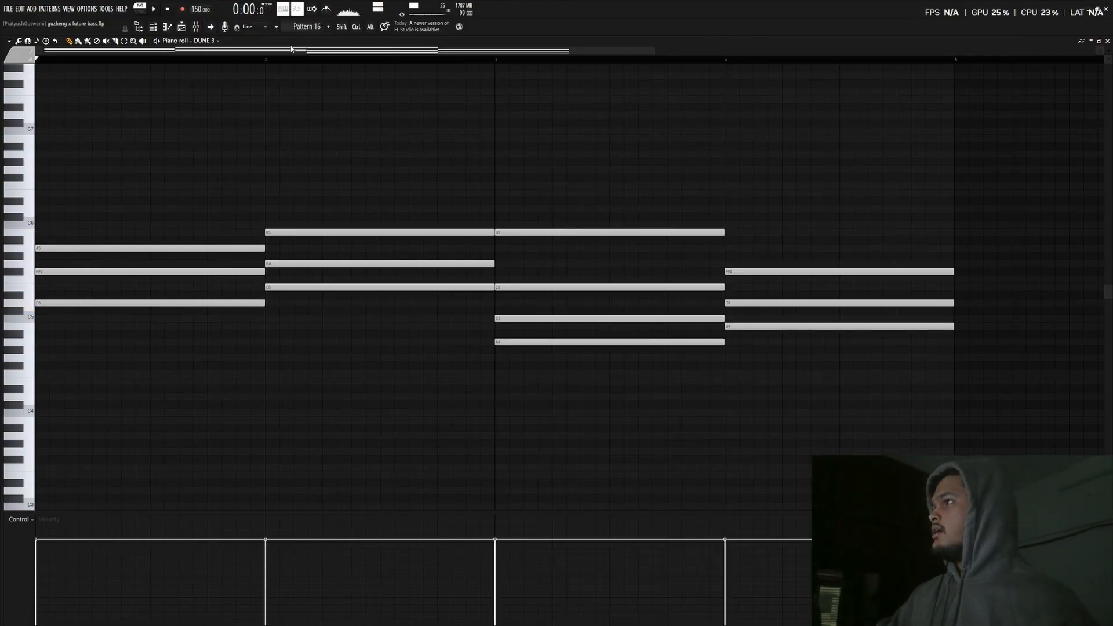
Switch to Pattern 1 and show the LABS channel's chord notes in the piano roll
{"action": "left_click_drag", "start_coordinate": [307, 27], "coordinate": [307, 60]}
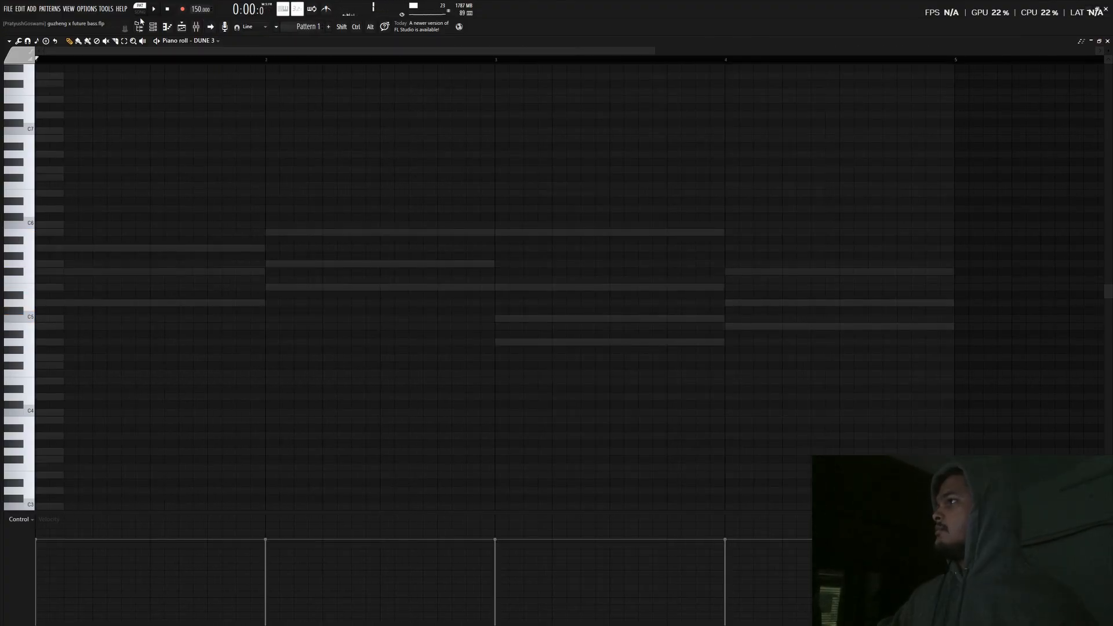
{"action": "key", "text": "space"}
{"action": "key", "text": "space"}
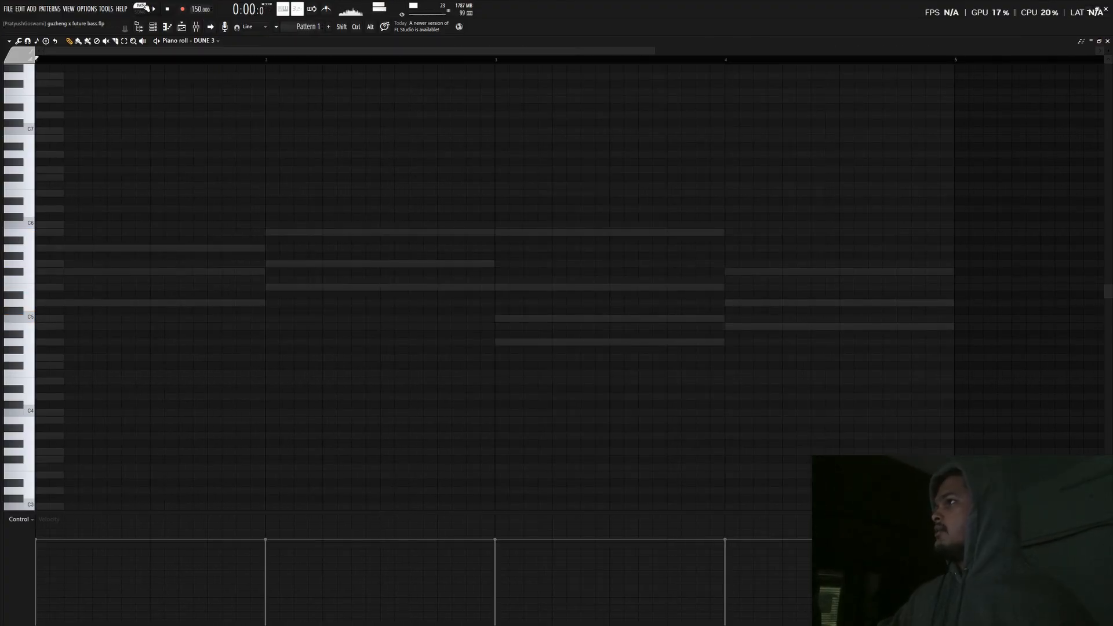
{"action": "left_click", "coordinate": [204, 41]}
{"action": "left_click", "coordinate": [204, 40]}
{"action": "left_click", "coordinate": [204, 40]}
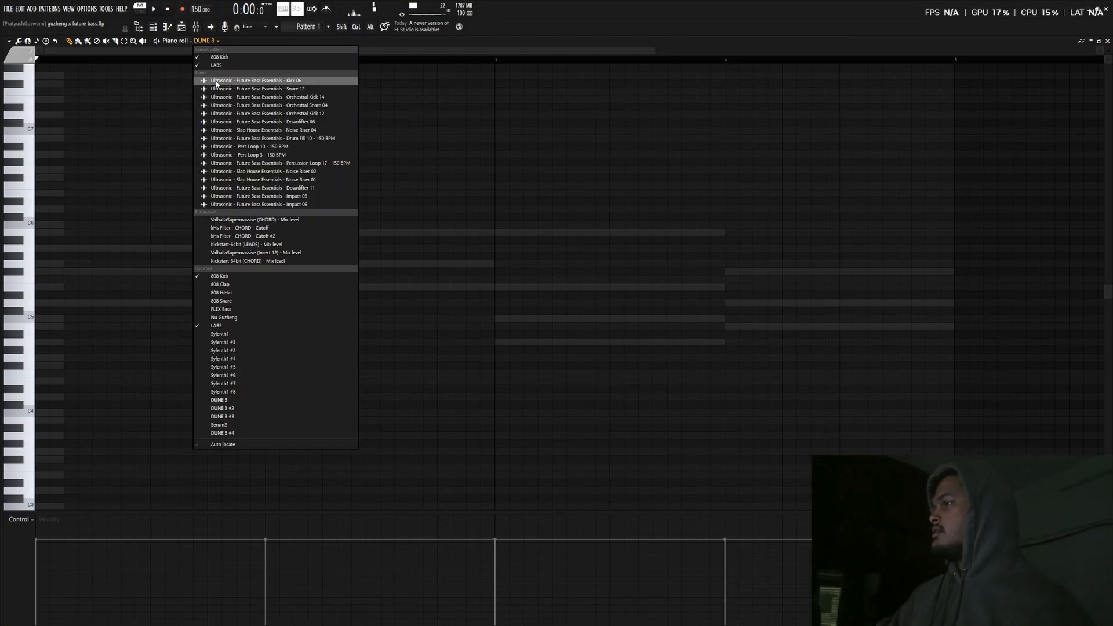
{"action": "left_click", "coordinate": [240, 65]}
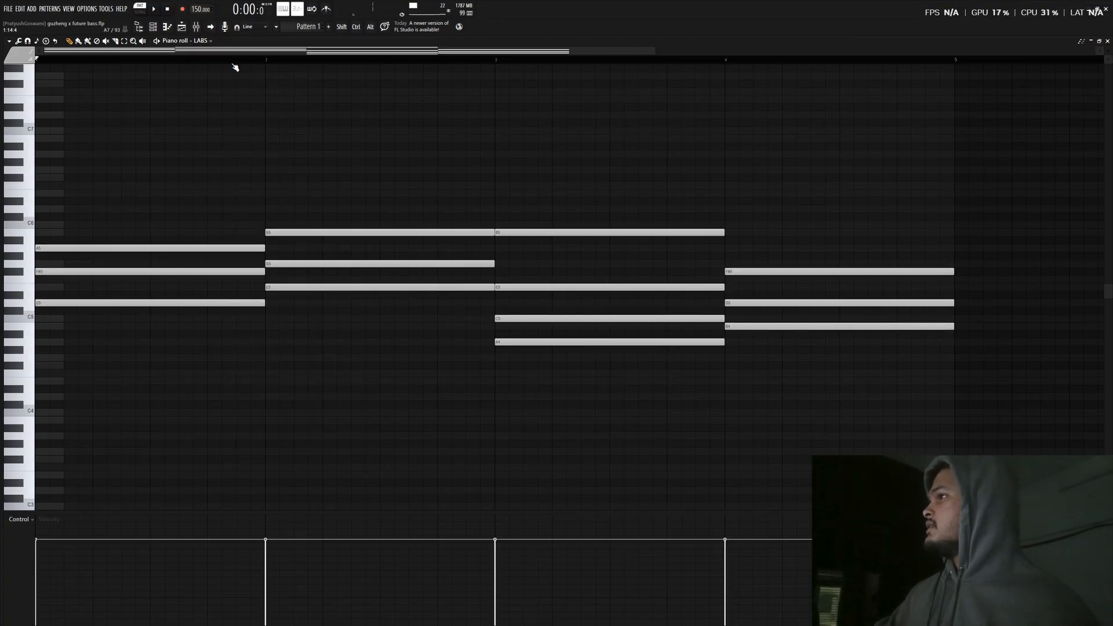
Play back the LABS chord progression and temporarily mark the third bar's time range
{"action": "key", "text": "space"}
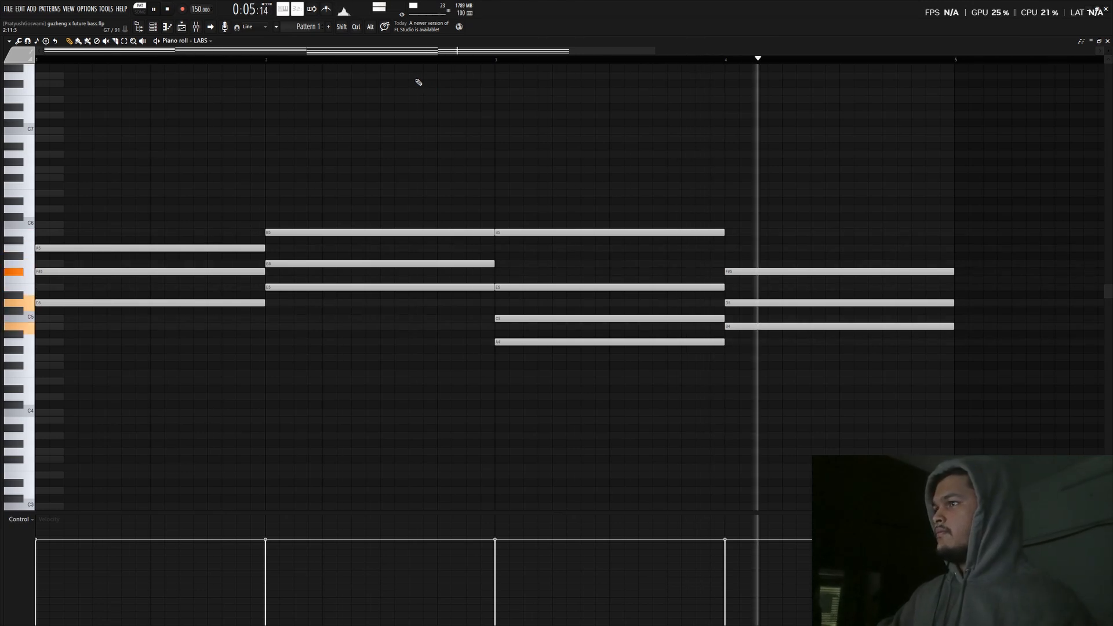
{"action": "key", "text": "space"}
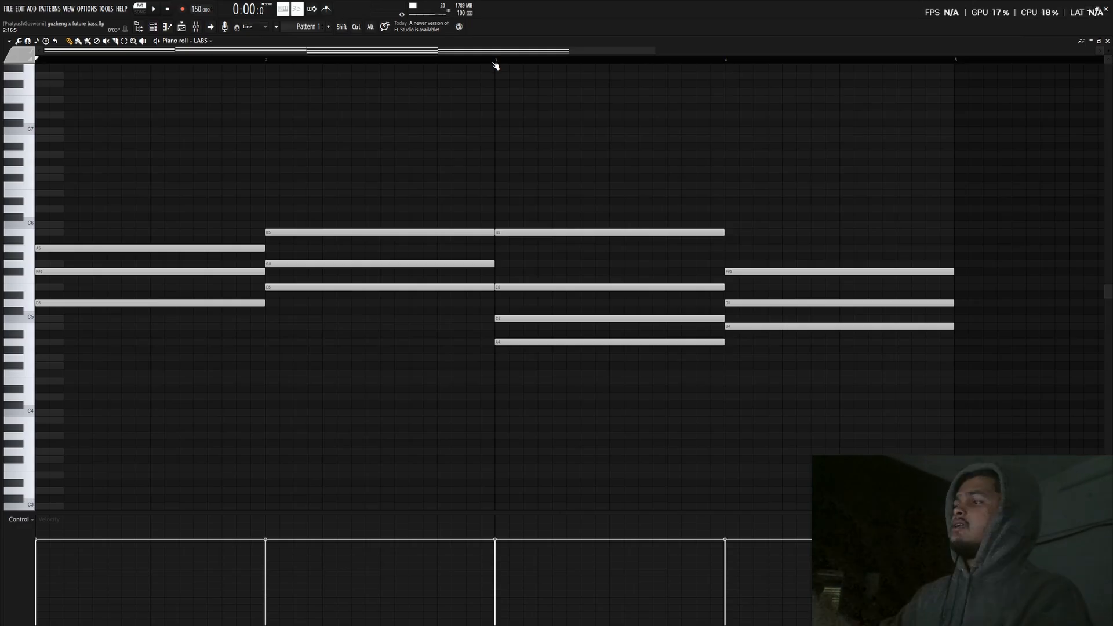
{"action": "left_click_drag", "start_coordinate": [495, 66], "coordinate": [724, 82]}
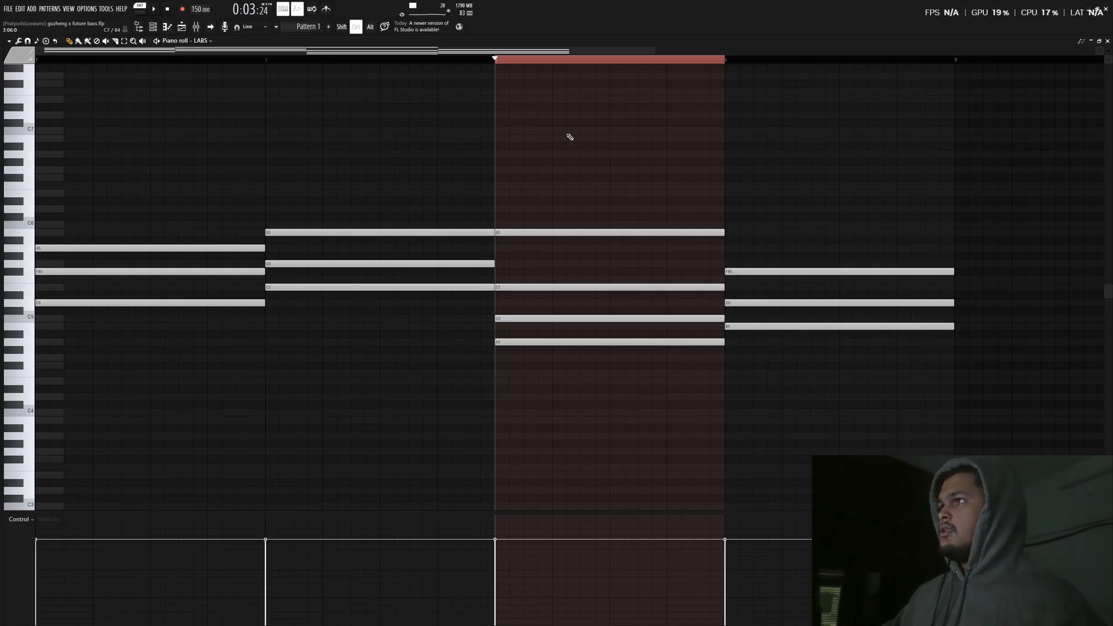
{"action": "key", "text": "ctrl+d"}
Delete the top B5 note of the third-bar chord and play the progression from bar 2
{"action": "left_click", "coordinate": [266, 60]}
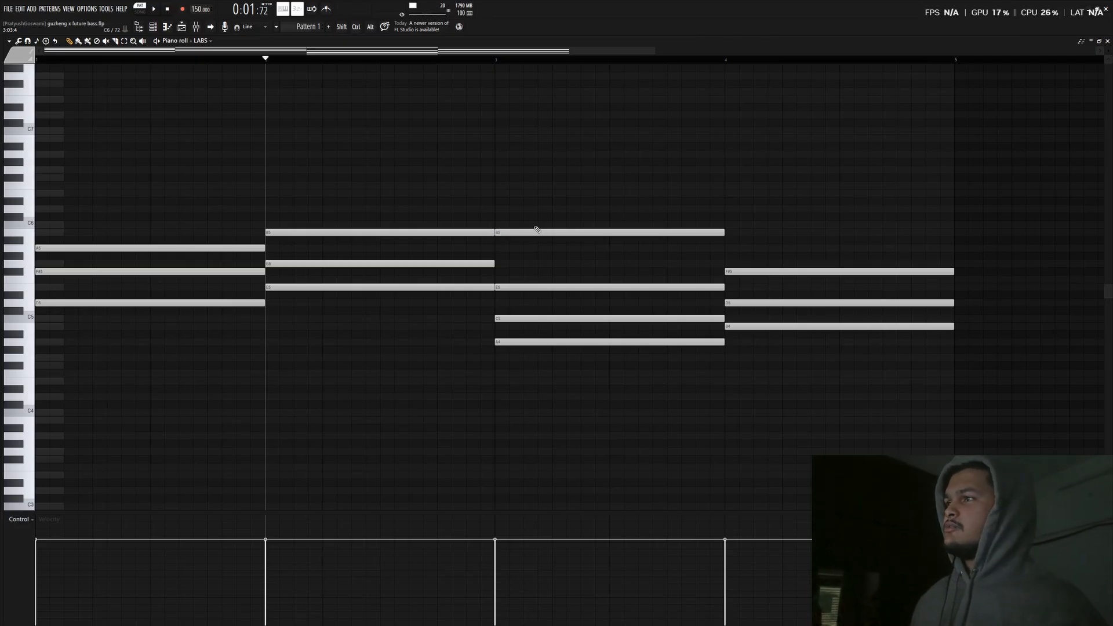
{"action": "right_click", "coordinate": [538, 231]}
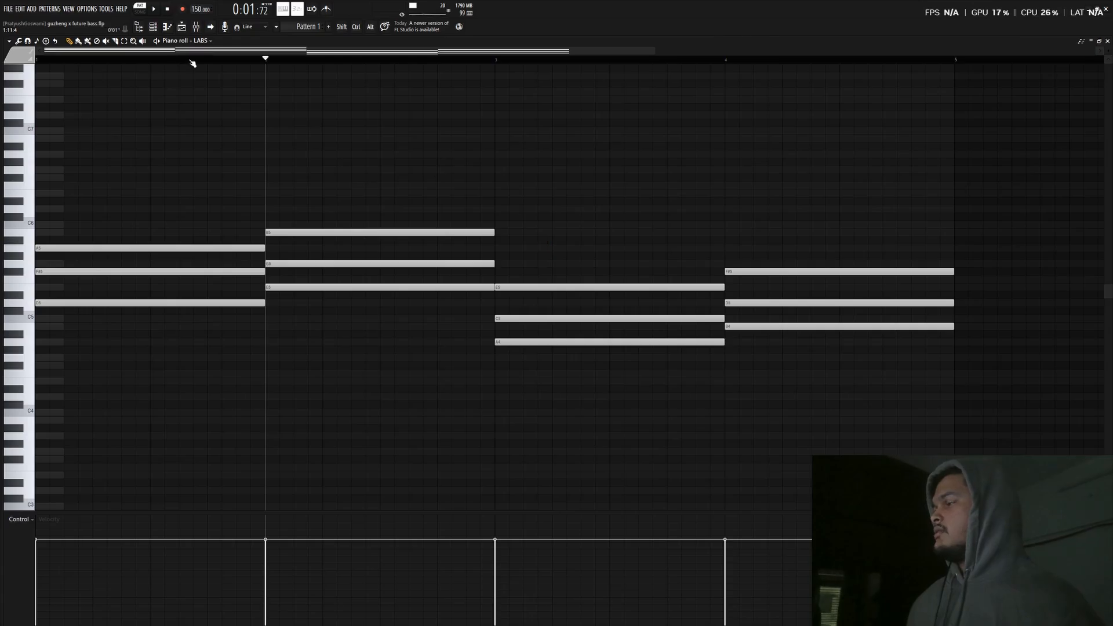
{"action": "key", "text": "space"}
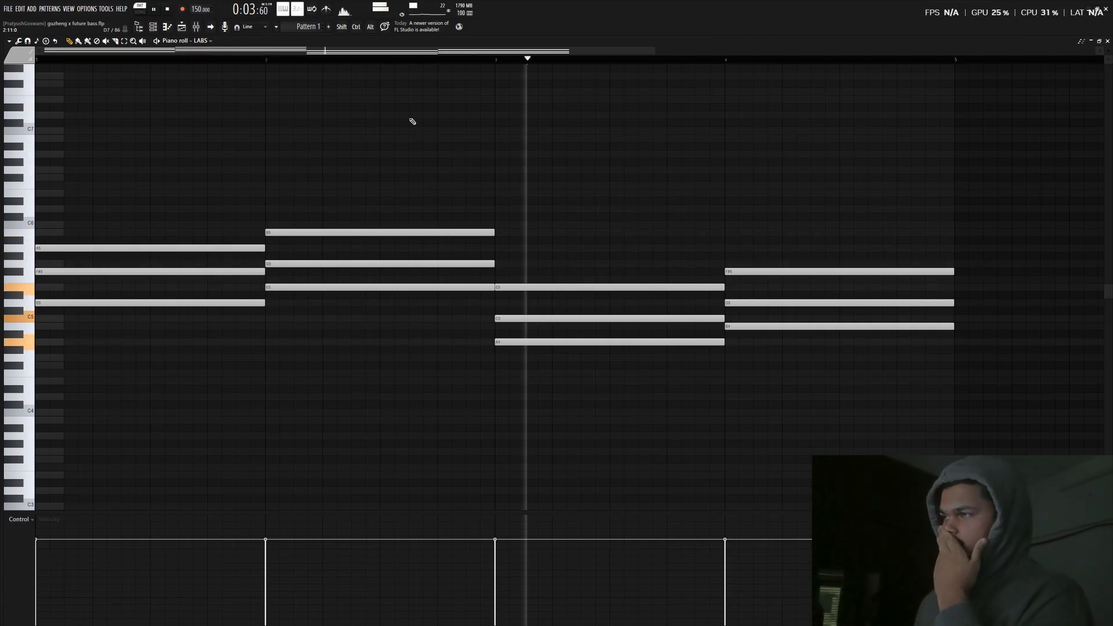
{"action": "key", "text": "space"}
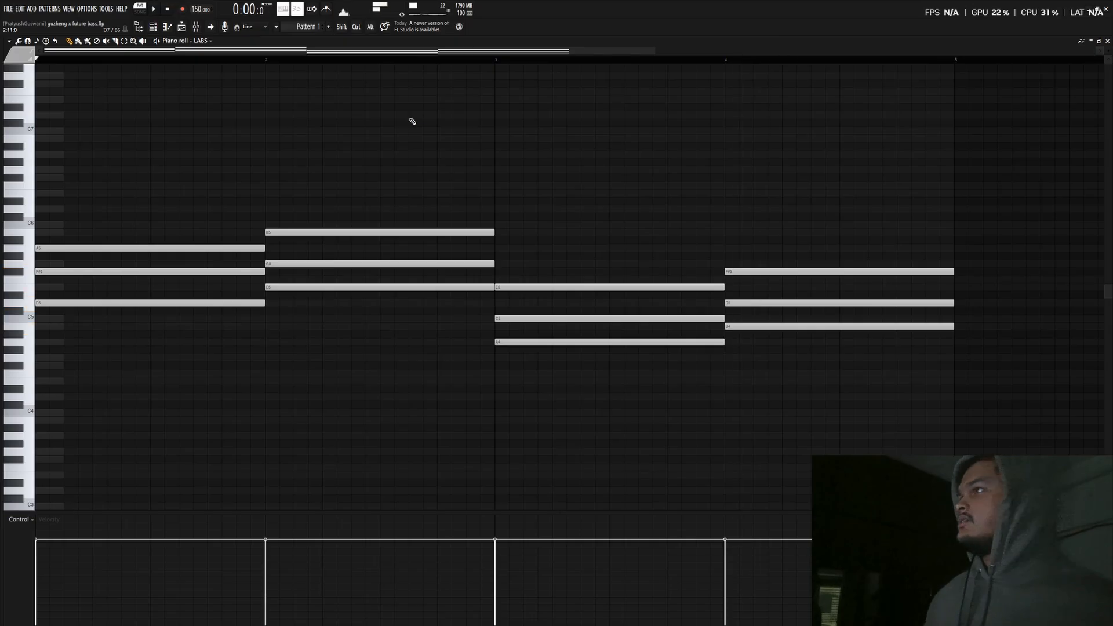
Draw the B5 note across the whole third bar again and play the progression from bar 2
{"action": "left_click", "coordinate": [495, 59]}
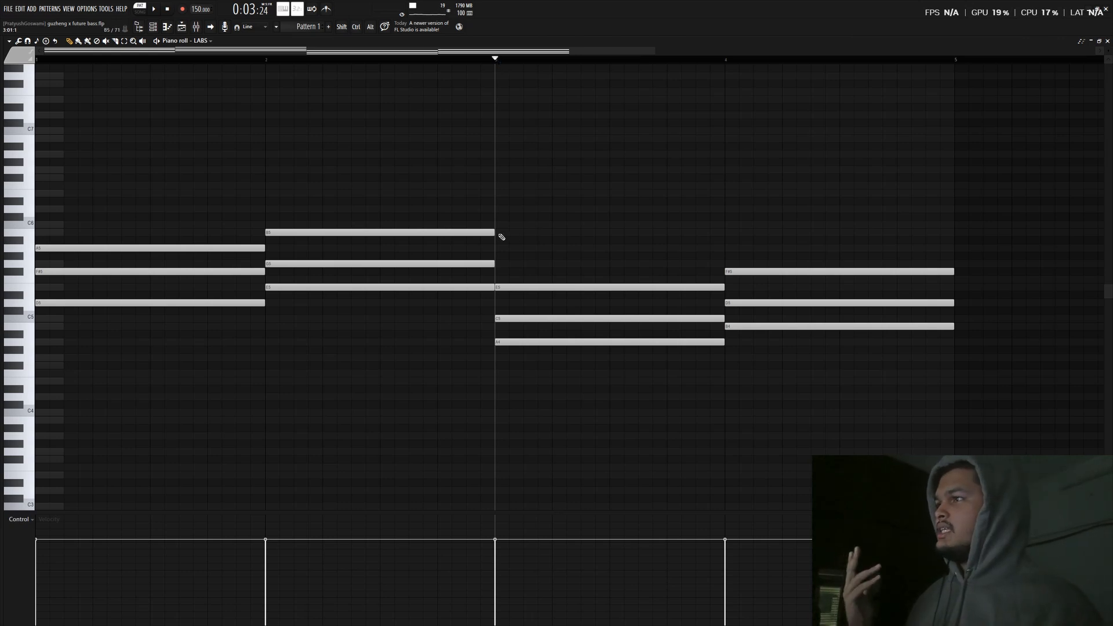
{"action": "left_click", "coordinate": [499, 233]}
{"action": "left_click_drag", "start_coordinate": [523, 232], "coordinate": [724, 232]}
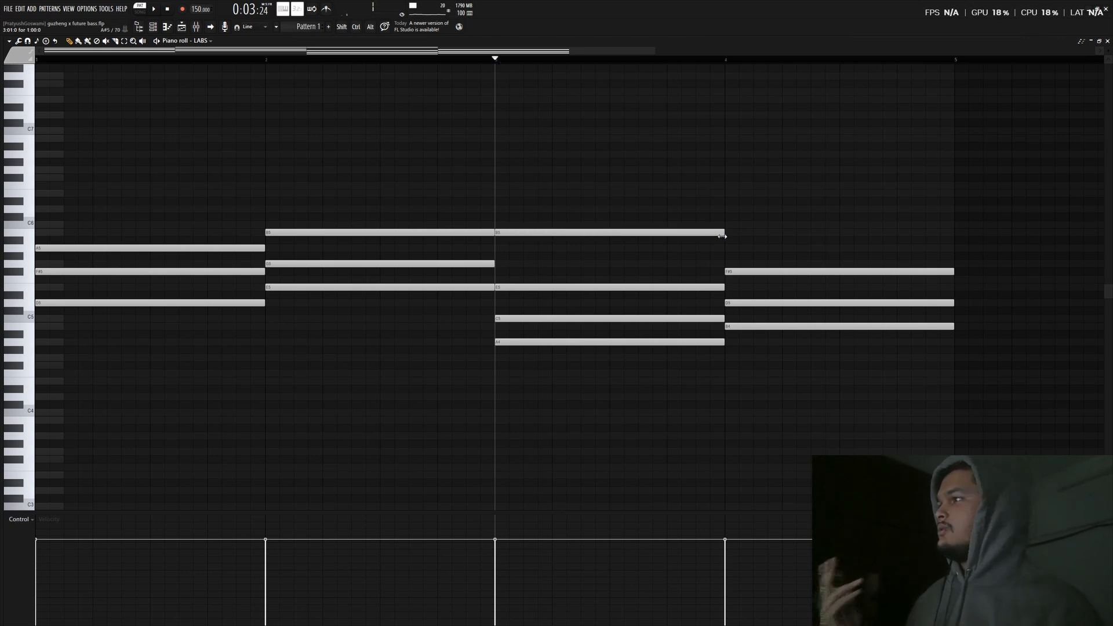
{"action": "left_click", "coordinate": [269, 60]}
{"action": "key", "text": "space"}
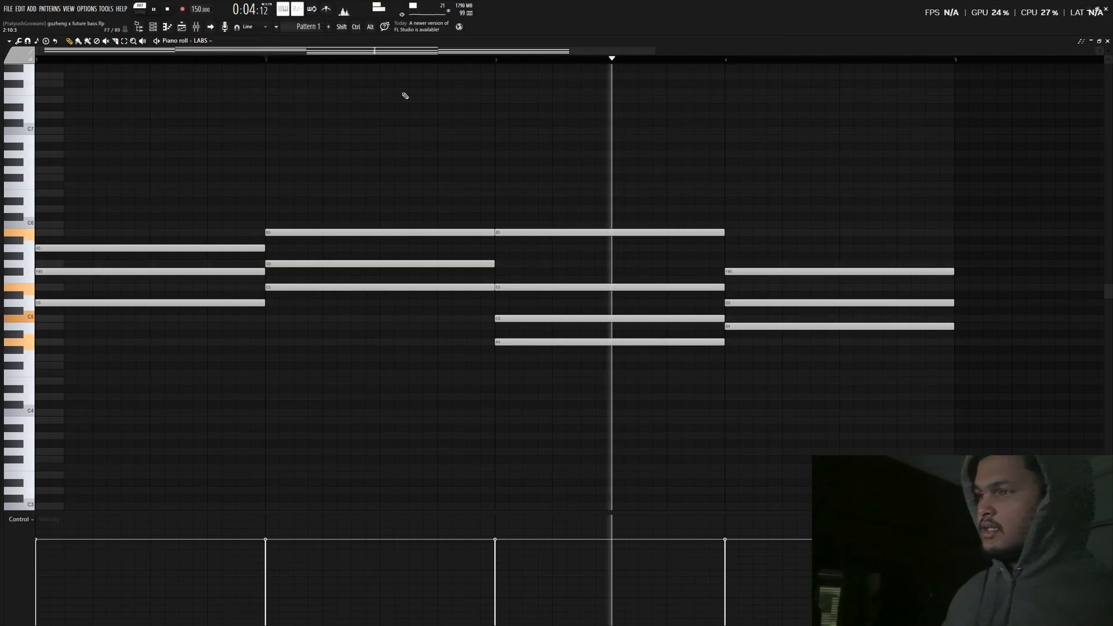
{"action": "key", "text": "space"}
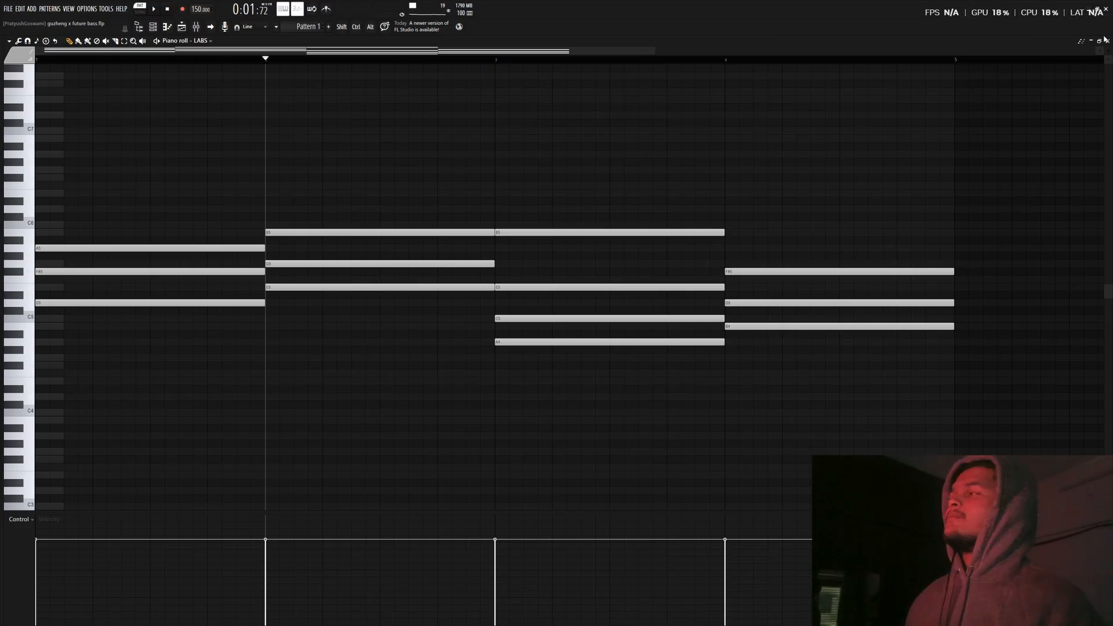
Return to the playlist and open Pattern 2's Nu Guzheng melody in the piano roll
{"action": "left_click", "coordinate": [1105, 40]}
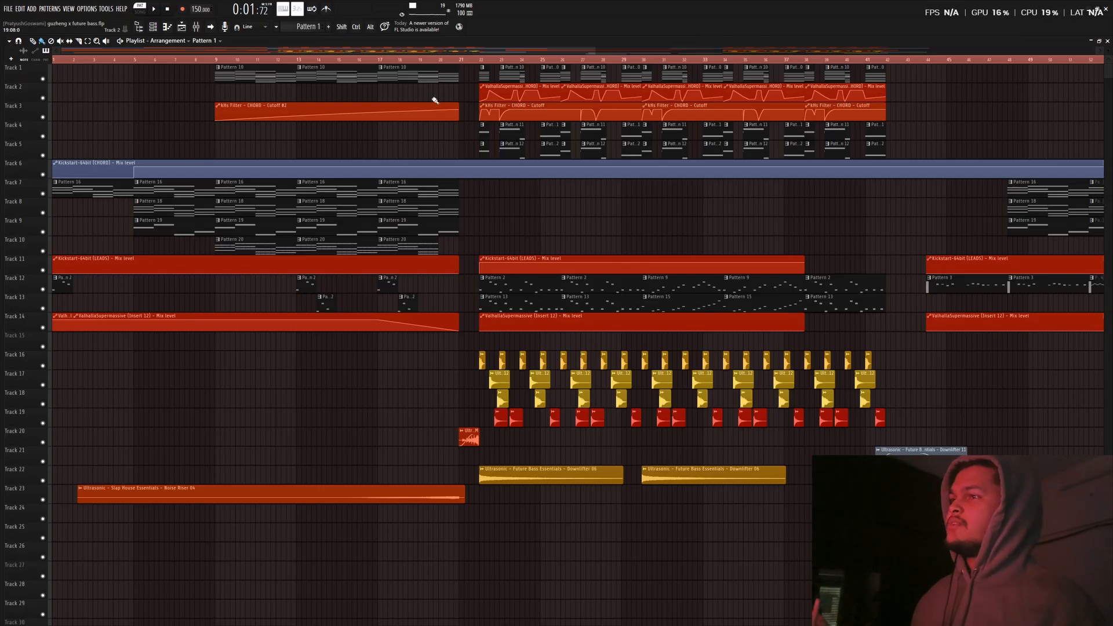
{"action": "double_click", "coordinate": [508, 285]}
{"action": "left_click_drag", "start_coordinate": [328, 49], "coordinate": [208, 51]}
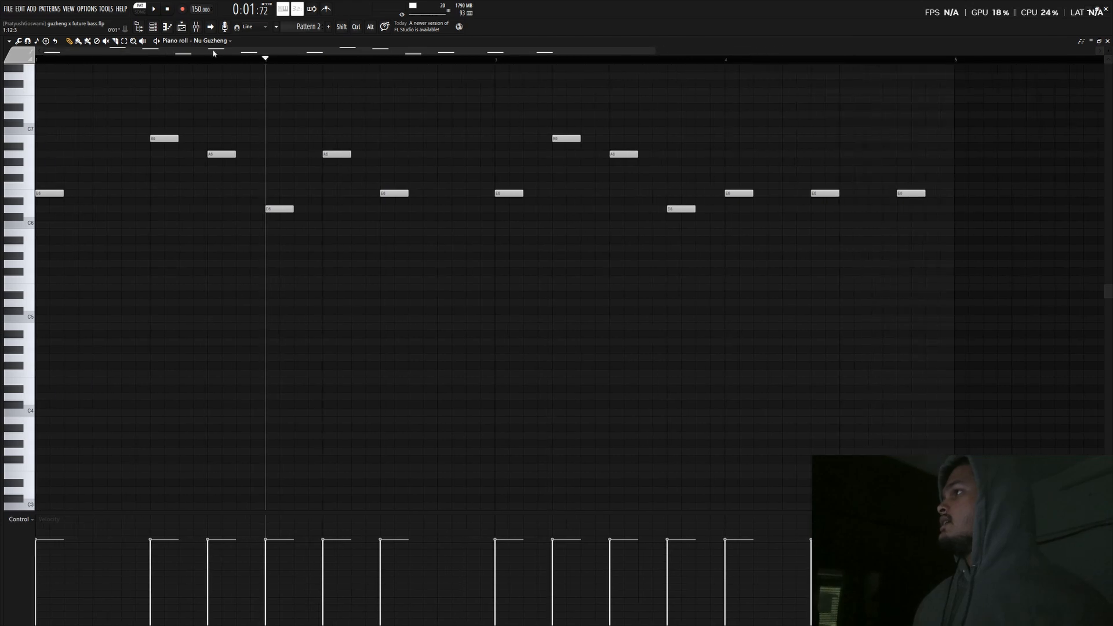
Inspect the Nu Guzheng instrument's settings with its 01 Original preset, then close it
{"action": "left_click", "coordinate": [154, 27]}
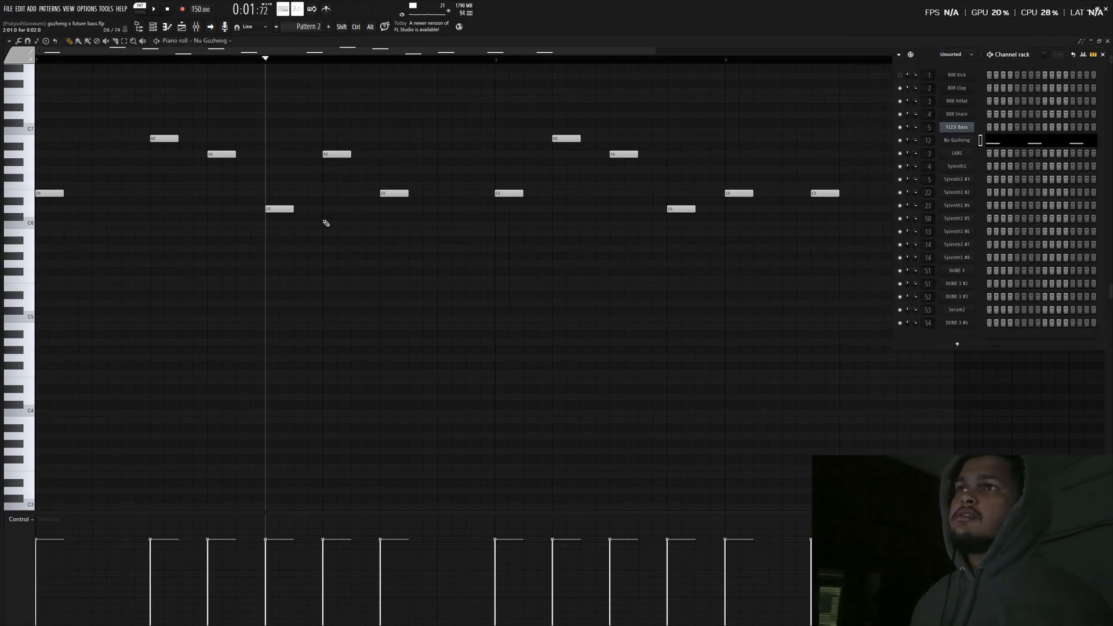
{"action": "left_click", "coordinate": [960, 141]}
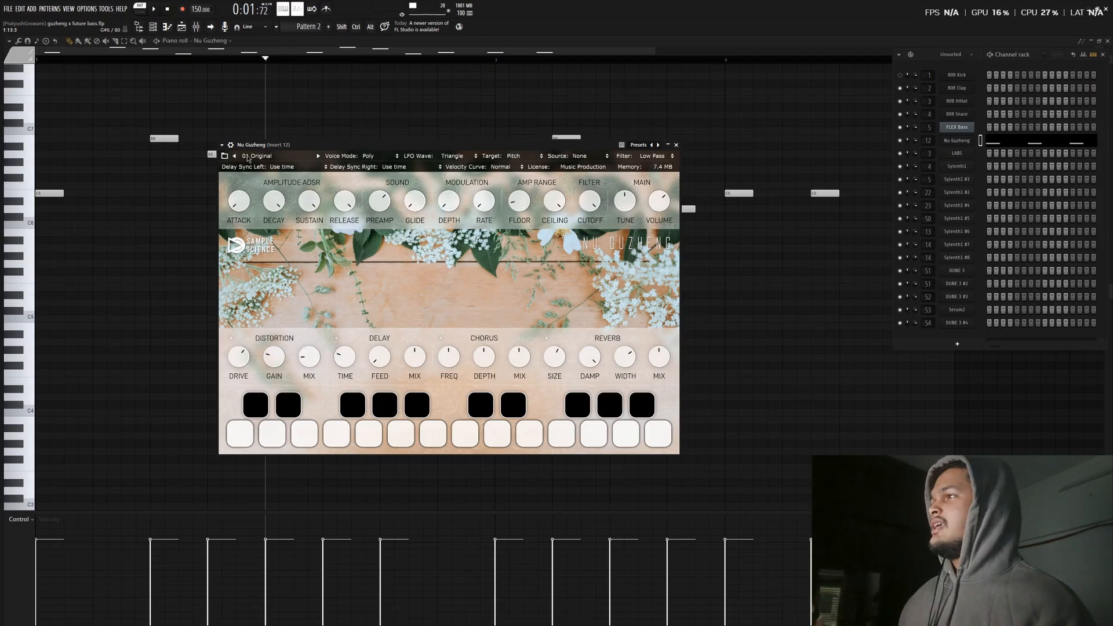
{"action": "left_click_drag", "start_coordinate": [268, 146], "coordinate": [474, 215]}
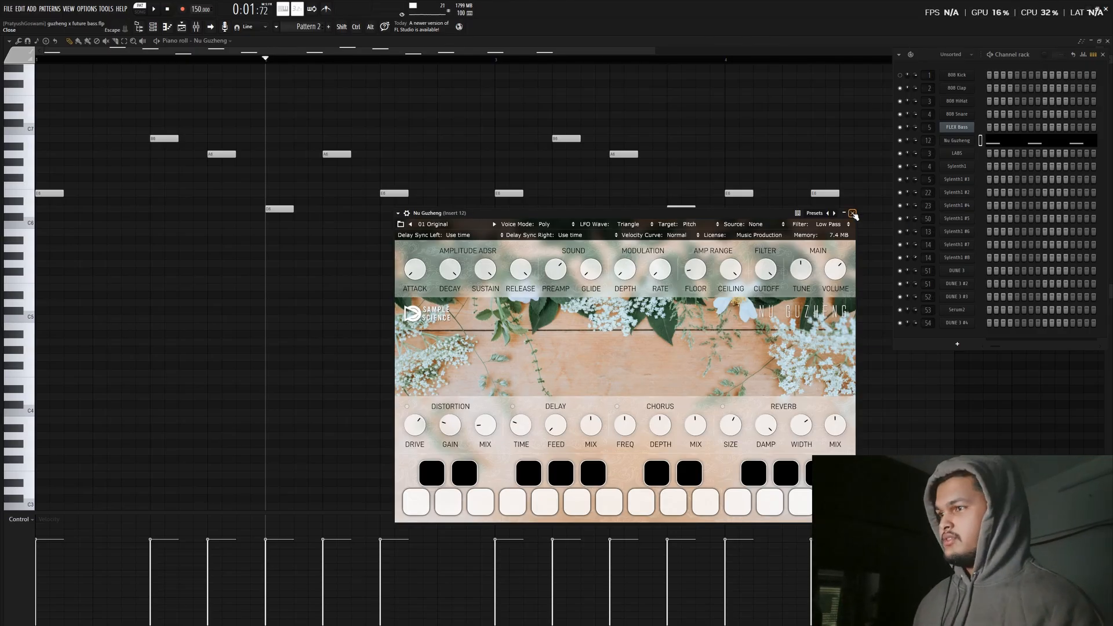
Play back the Nu Guzheng melody of Pattern 2 from the start
{"action": "left_click", "coordinate": [30, 200]}
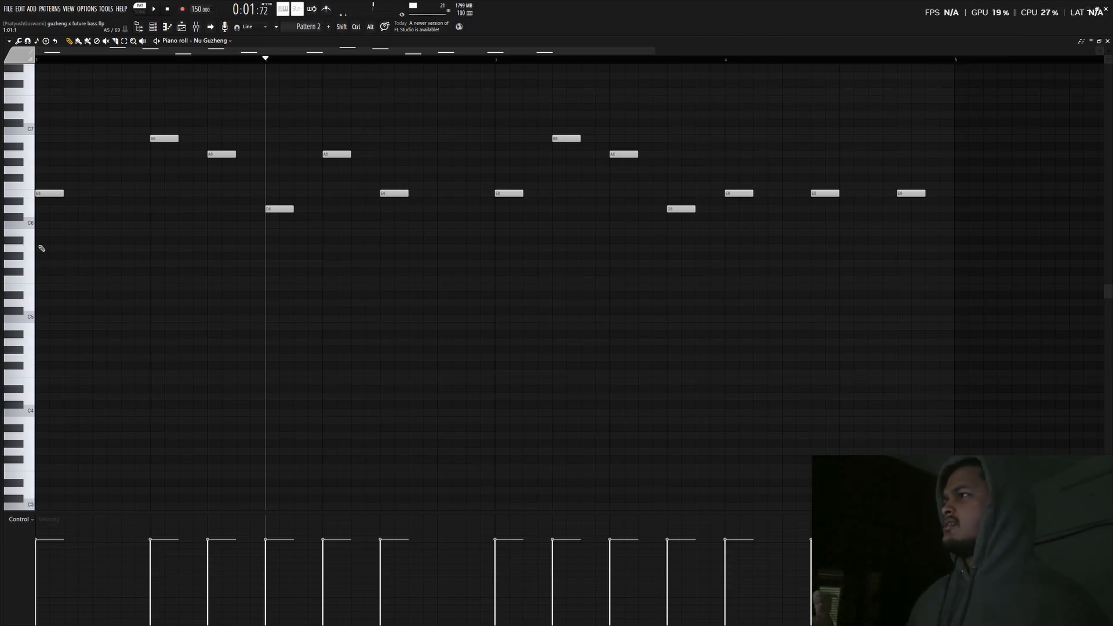
{"action": "scroll", "coordinate": [210, 249], "scroll_direction": "up", "scroll_amount": 3}
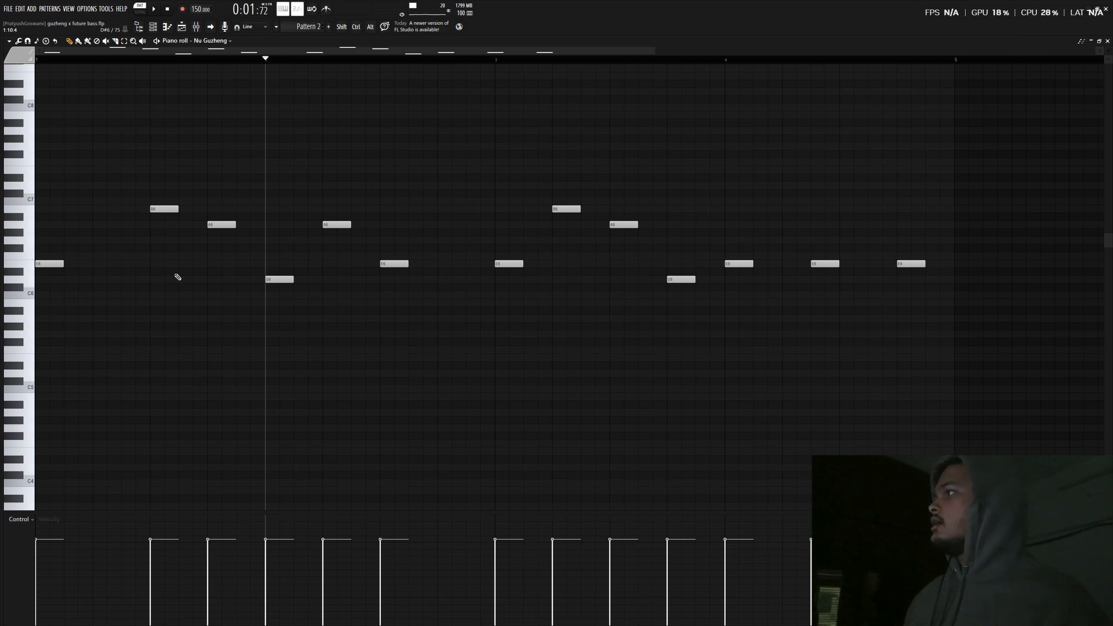
{"action": "left_click_drag", "start_coordinate": [86, 60], "coordinate": [5, 72]}
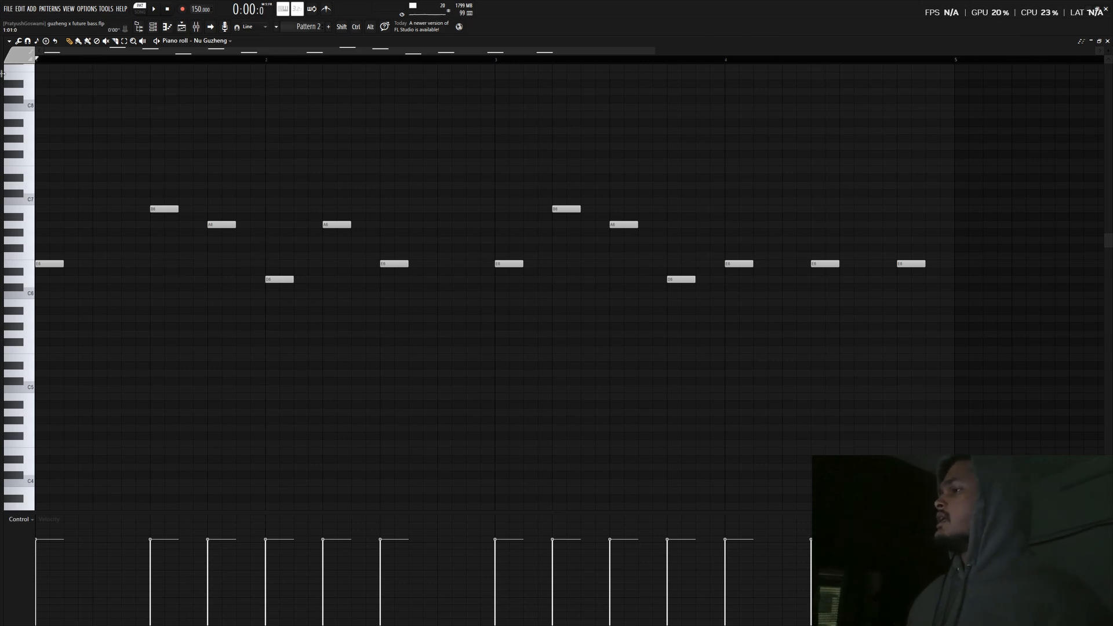
{"action": "key", "text": "space"}
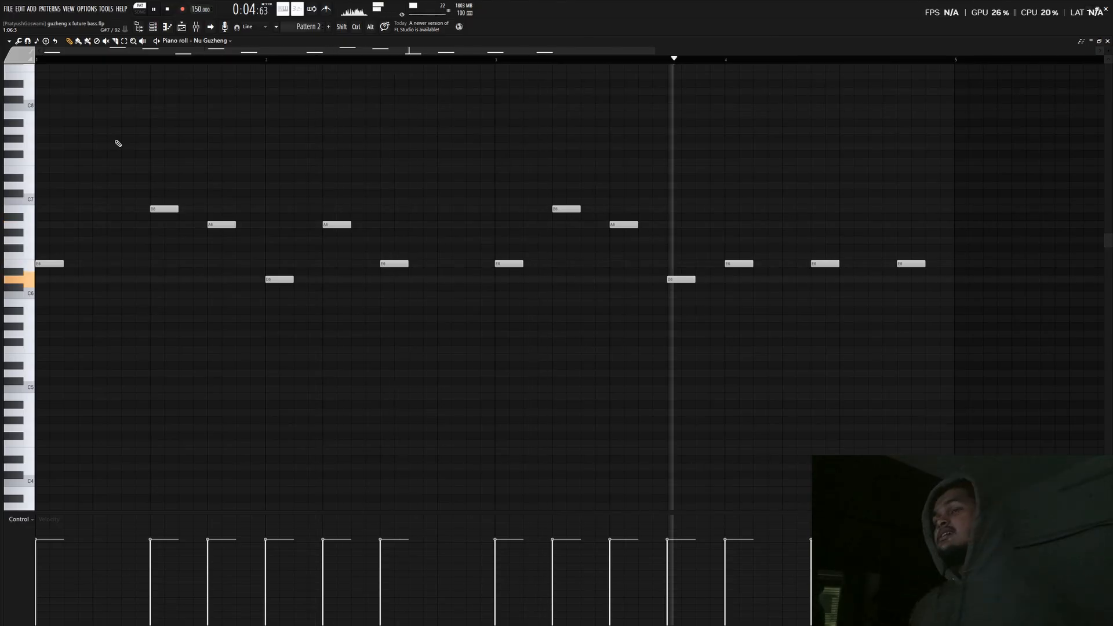
{"action": "key", "text": "space"}
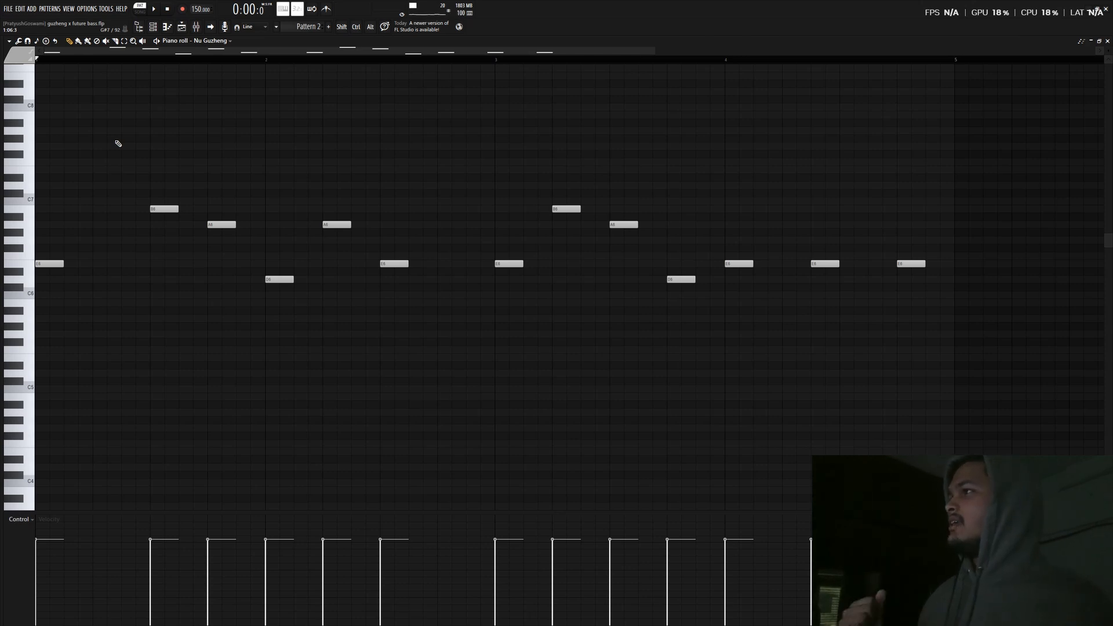
Open Pattern 13's Sylenth1 #6 melody in the piano roll and play it back
{"action": "left_click", "coordinate": [1107, 41]}
{"action": "key", "text": "F9"}
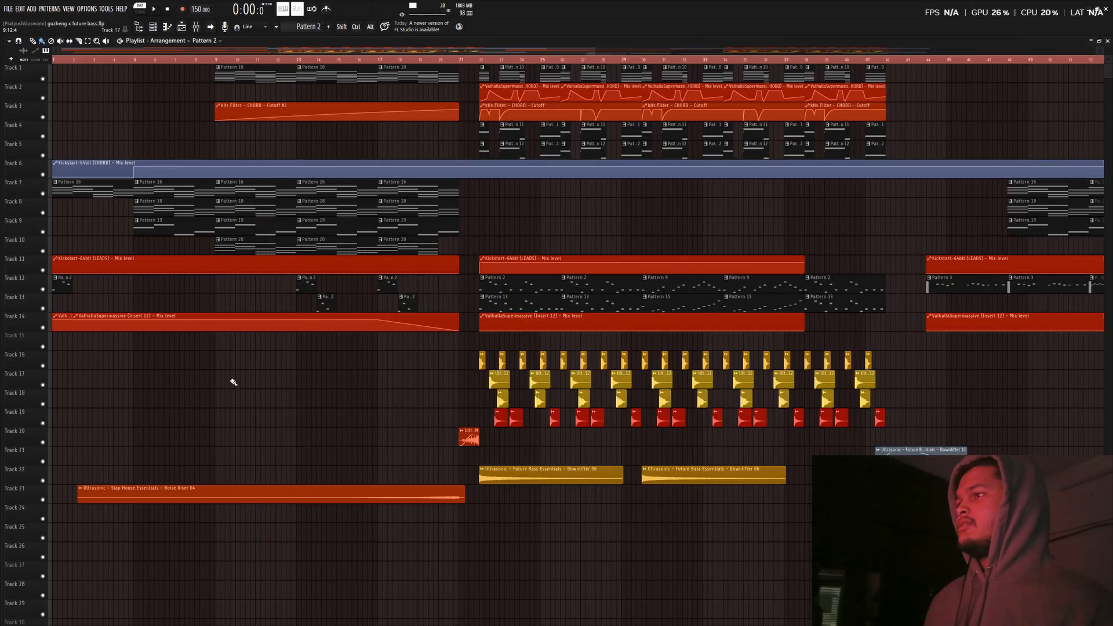
{"action": "left_click", "coordinate": [496, 298]}
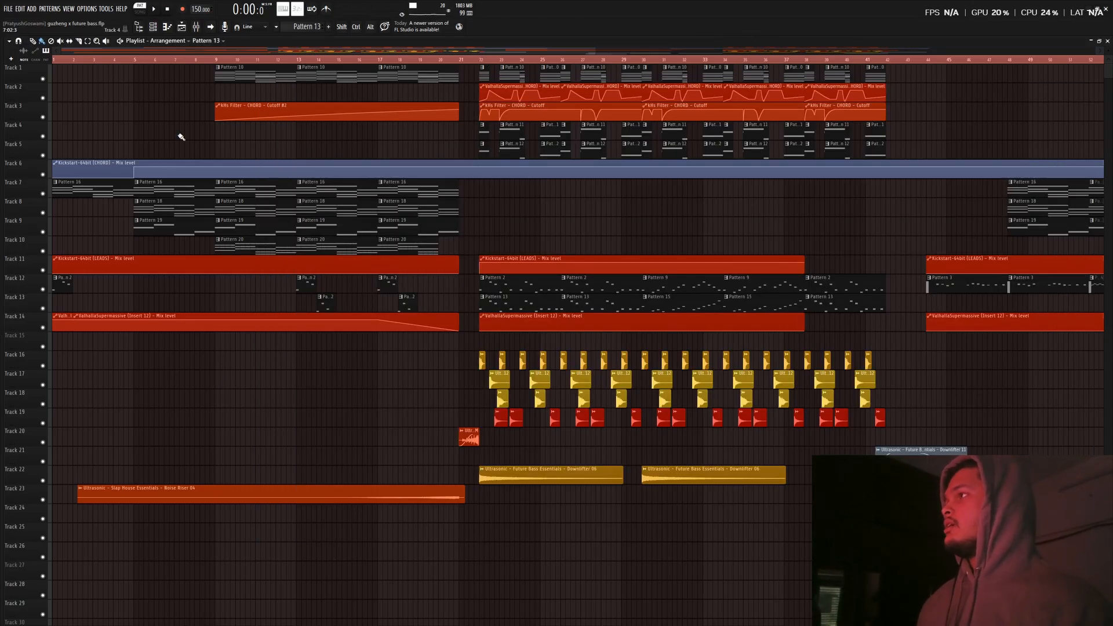
{"action": "left_click", "coordinate": [166, 29]}
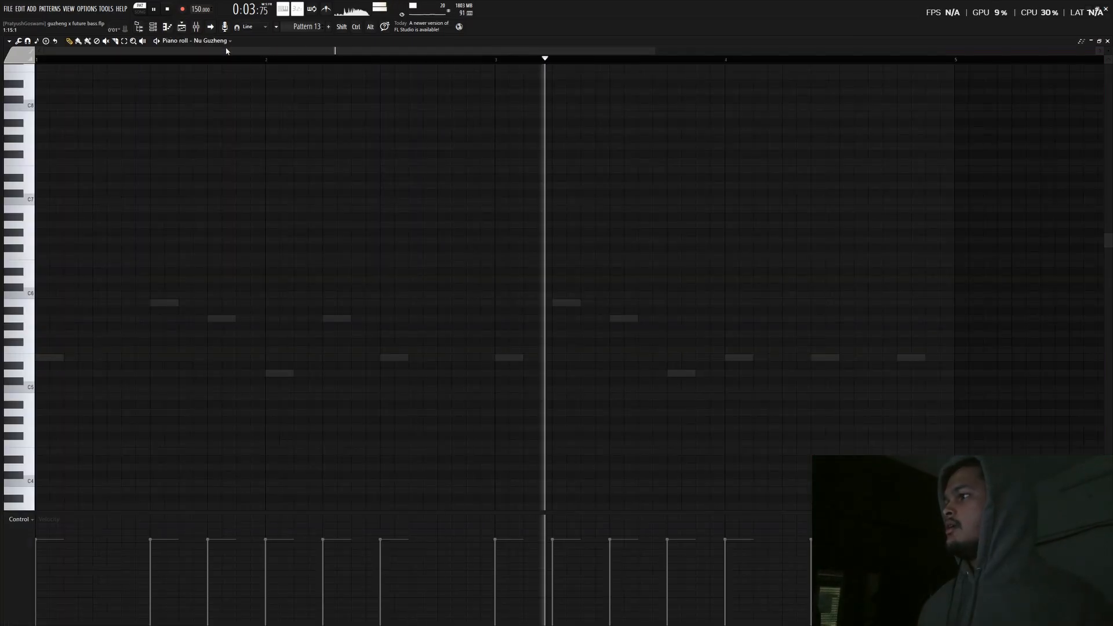
{"action": "left_click", "coordinate": [195, 41]}
{"action": "left_click", "coordinate": [246, 377]}
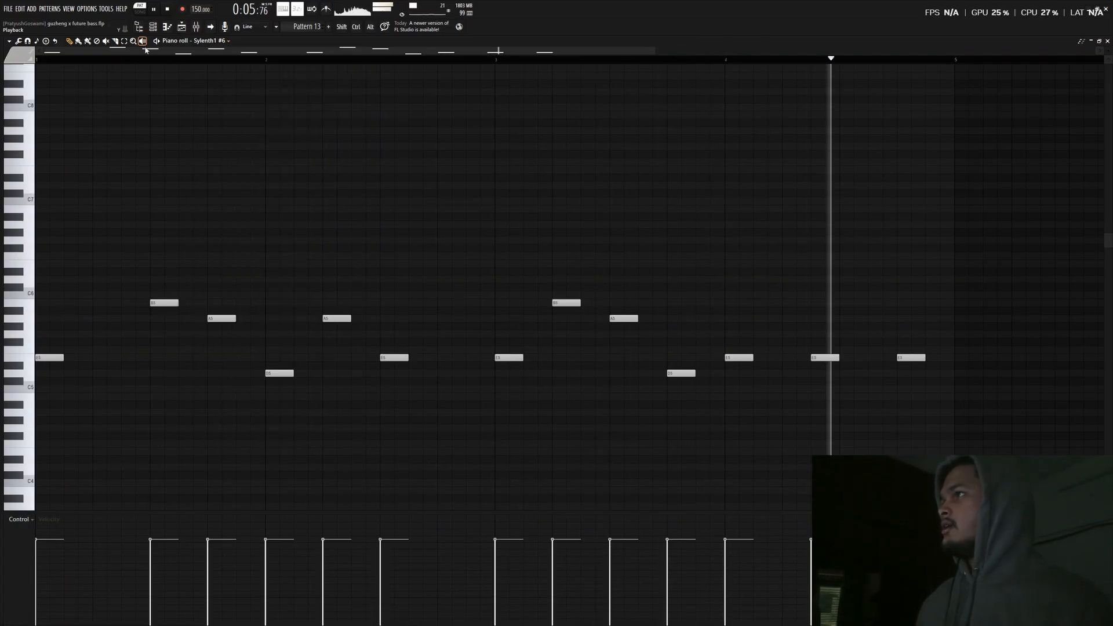
{"action": "key", "text": "space"}
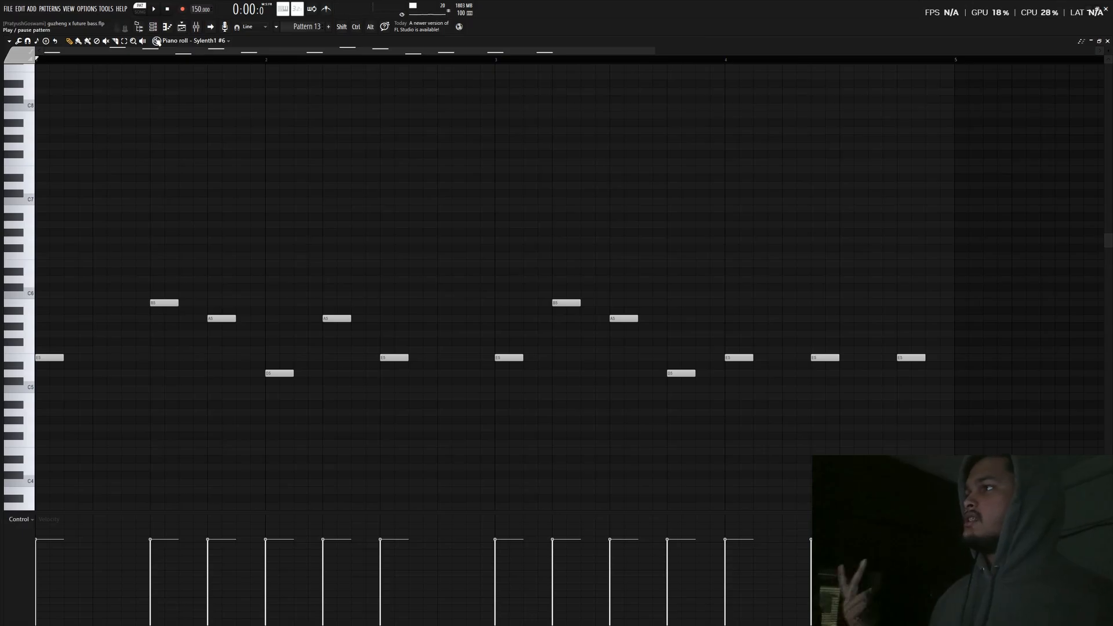
Show the mixer's Insert 13 and open its ValhallaRoom reverb settings
{"action": "key", "text": "F6"}
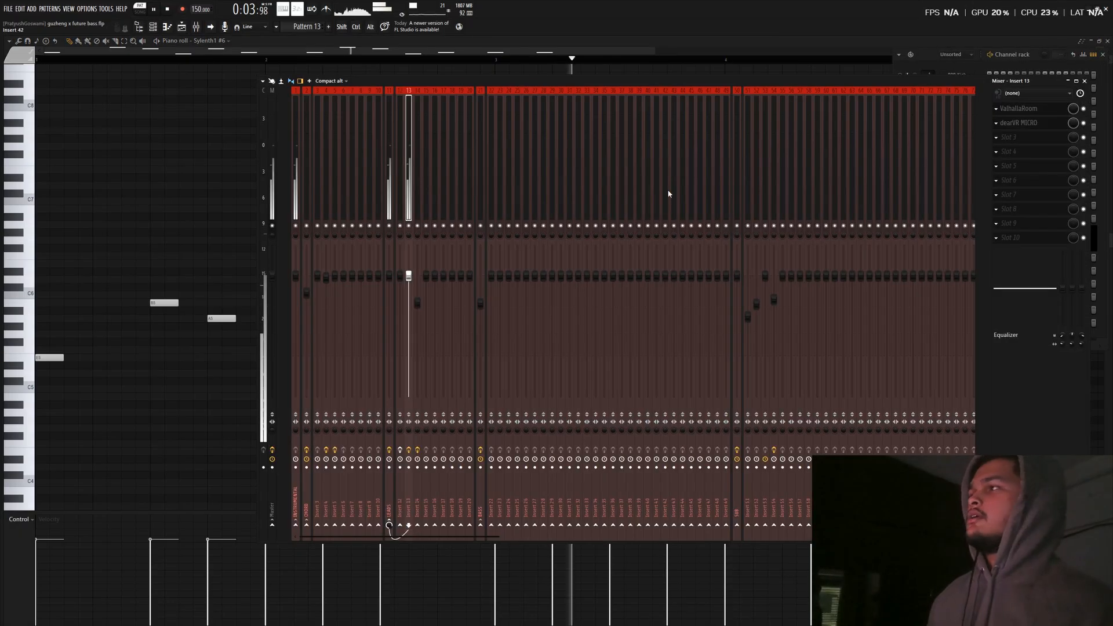
{"action": "key", "text": "space"}
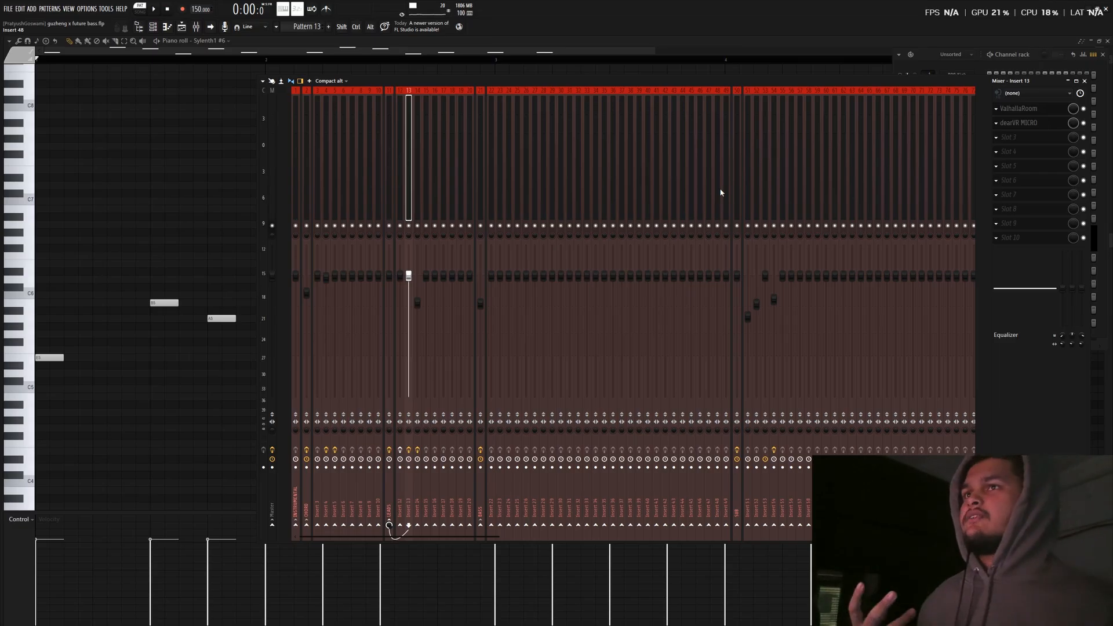
{"action": "left_click", "coordinate": [1032, 108]}
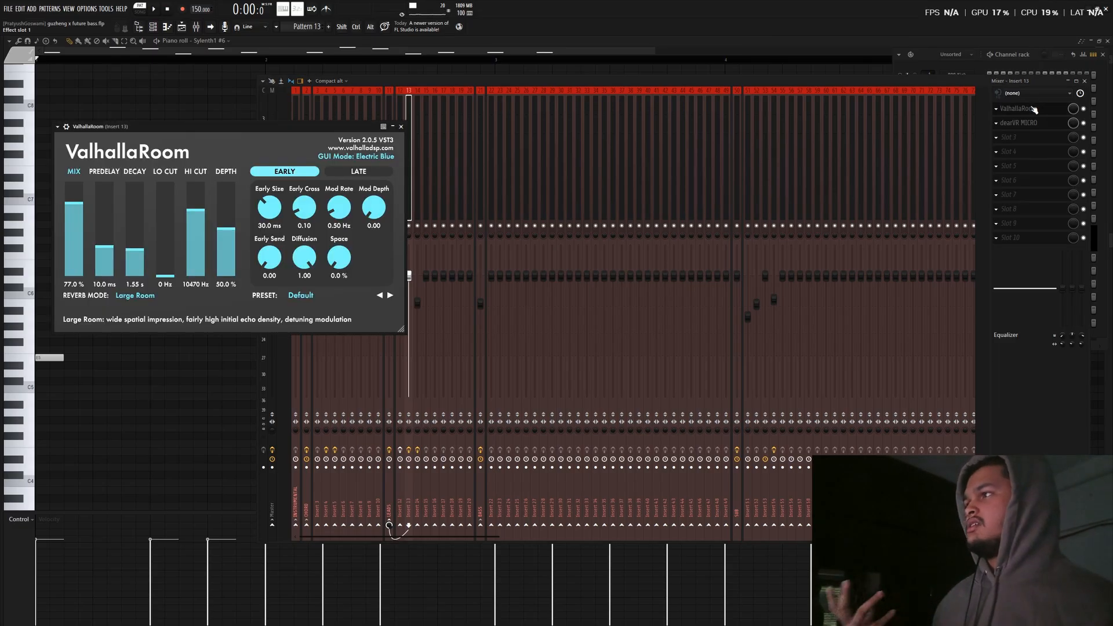
Close the ValhallaRoom window, inspect Insert 13's dearVR MICRO position settings, and return to the piano roll
{"action": "left_click", "coordinate": [1033, 109]}
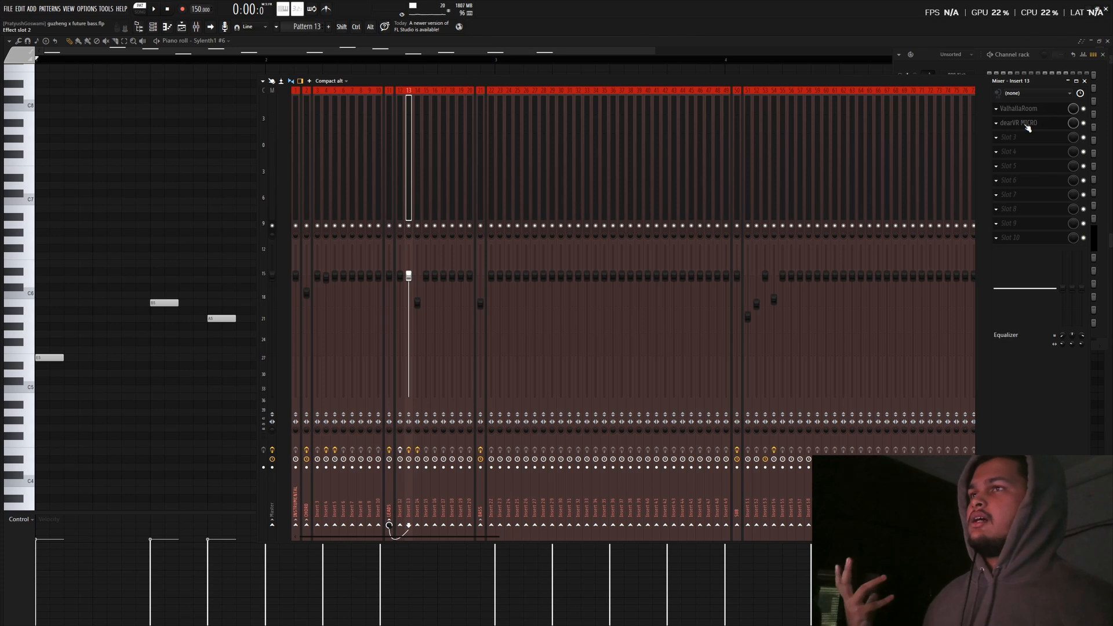
{"action": "left_click", "coordinate": [1028, 124]}
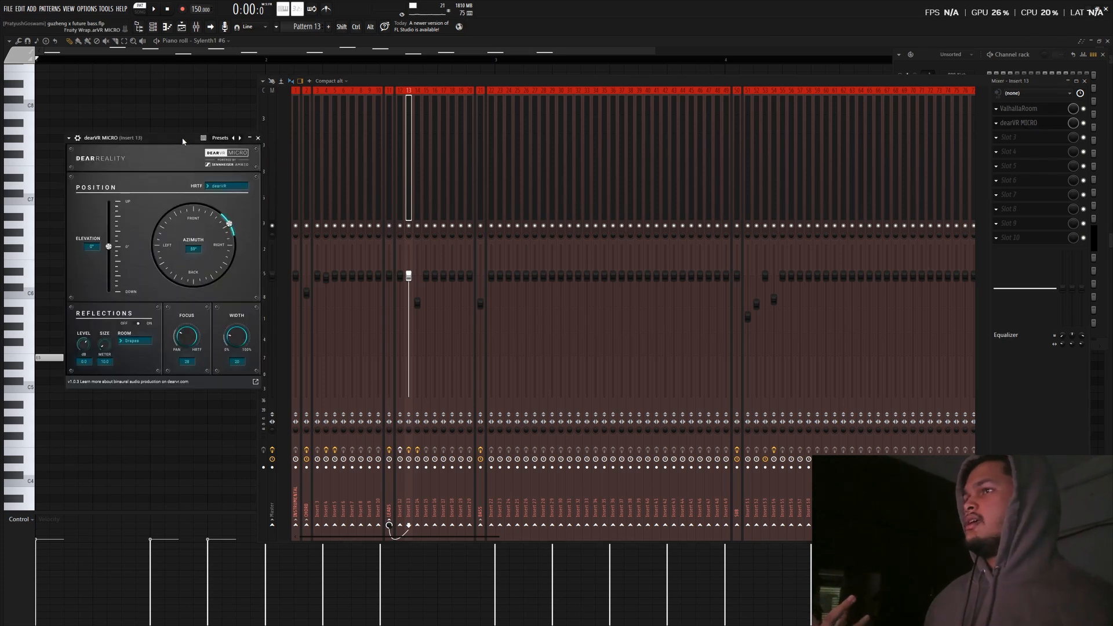
{"action": "left_click_drag", "start_coordinate": [183, 139], "coordinate": [741, 114]}
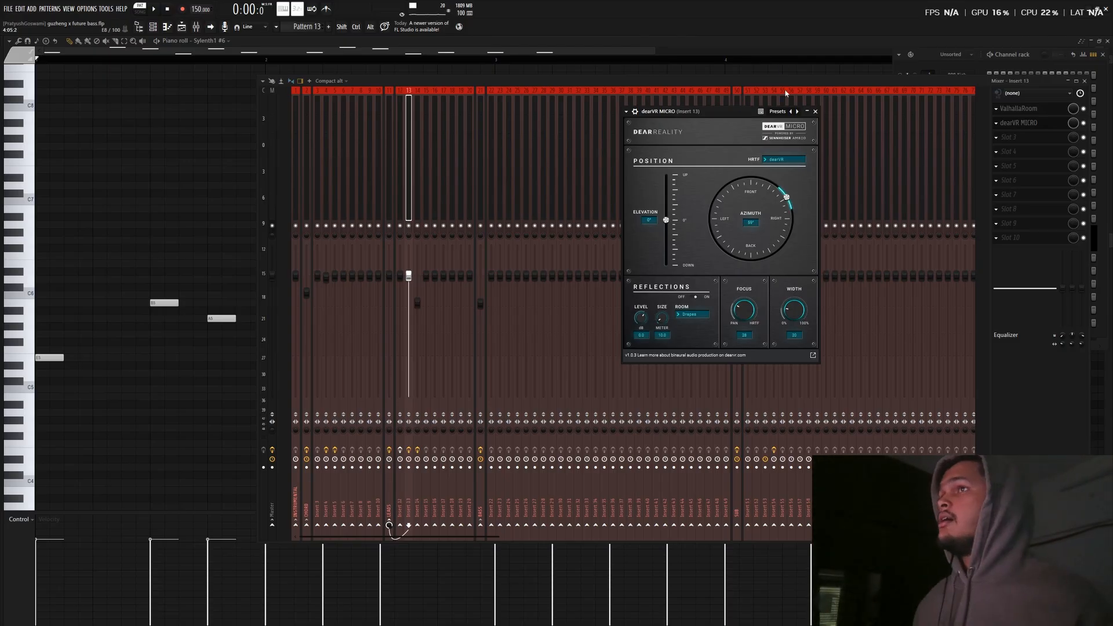
{"action": "left_click", "coordinate": [816, 112]}
{"action": "left_click", "coordinate": [254, 159]}
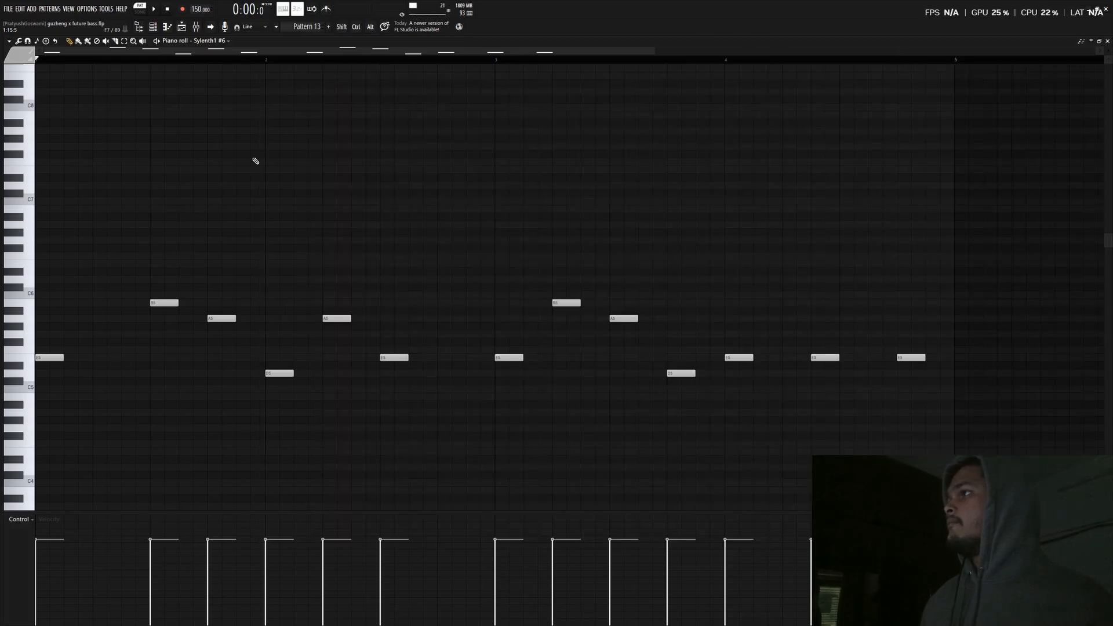
Play back Pattern 13's melody and inspect the ValhallaRoom and dearVR MICRO settings on the mixer's Insert 14
{"action": "left_click", "coordinate": [153, 28]}
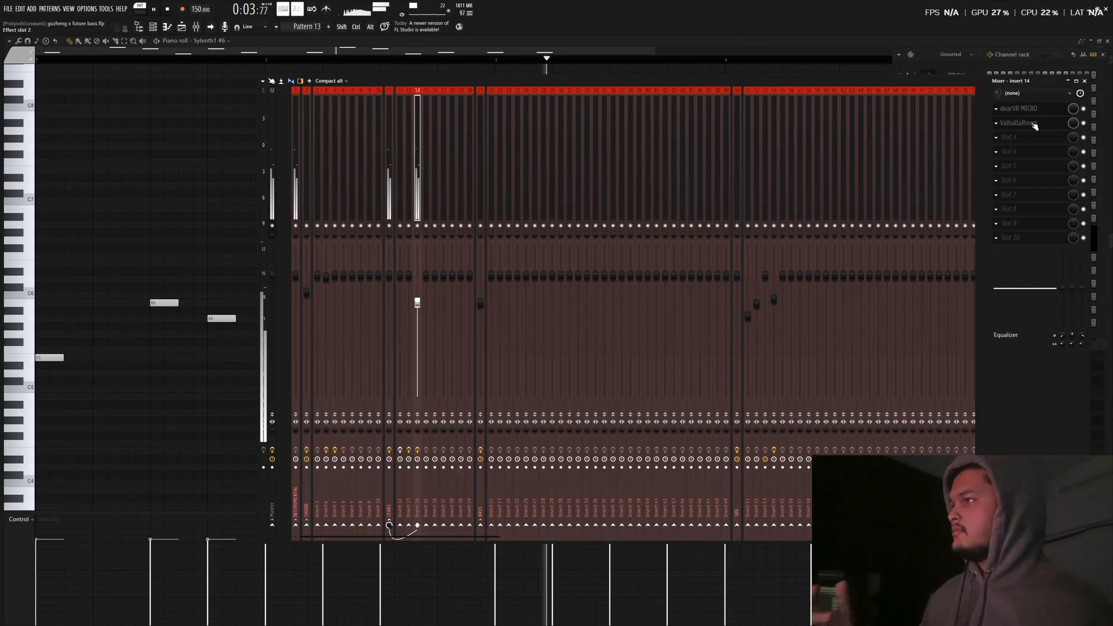
{"action": "key", "text": "space"}
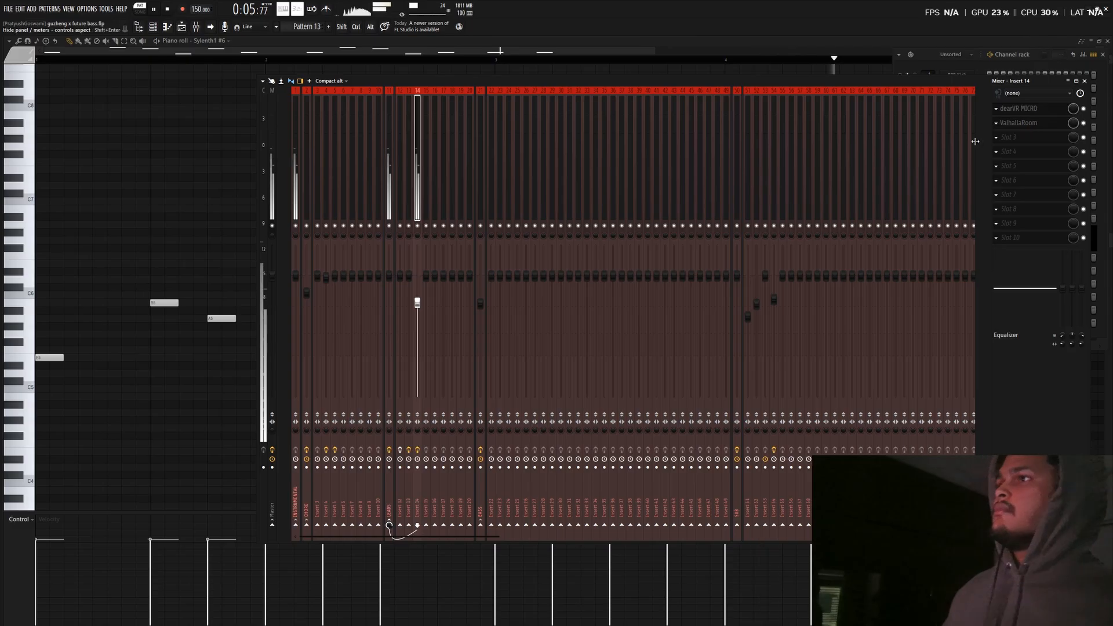
{"action": "left_click", "coordinate": [1018, 128]}
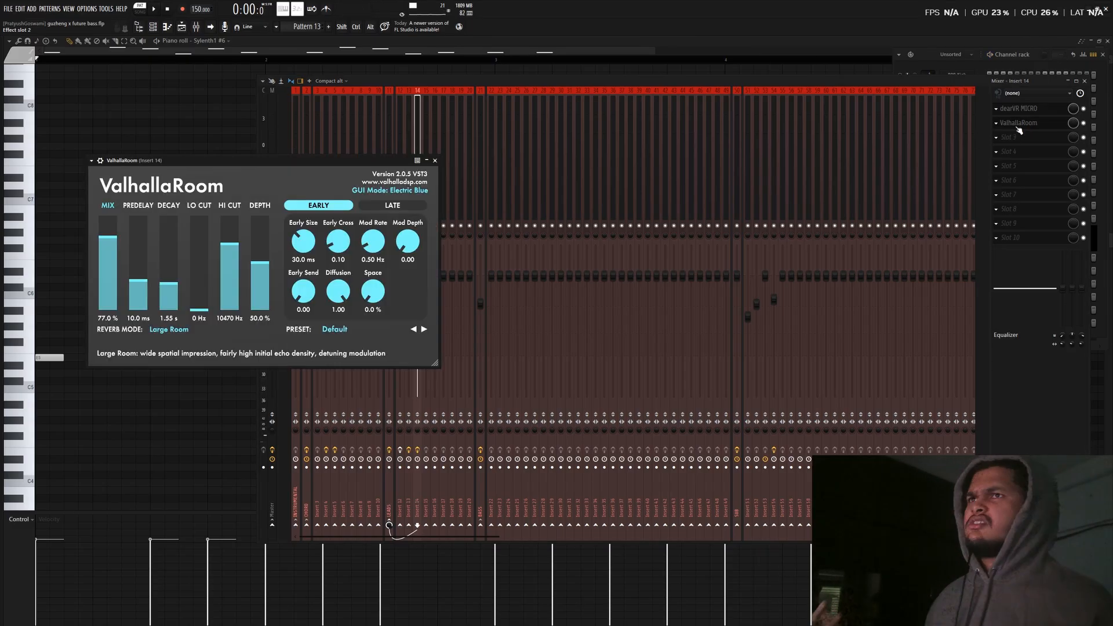
{"action": "left_click", "coordinate": [1018, 129]}
{"action": "left_click", "coordinate": [1037, 113]}
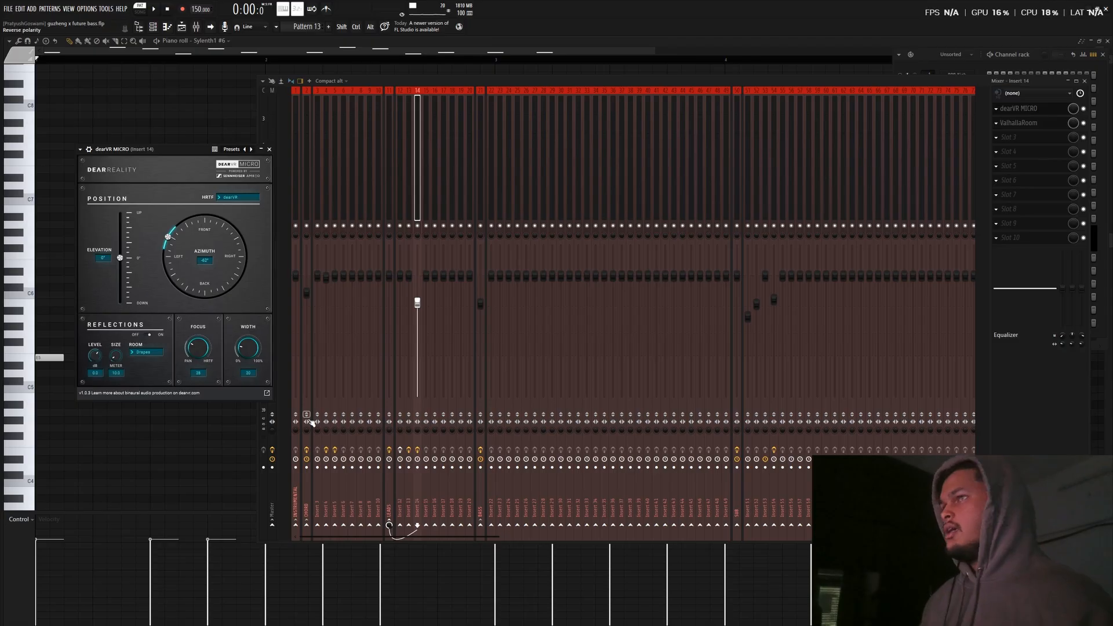
{"action": "key", "text": "F12"}
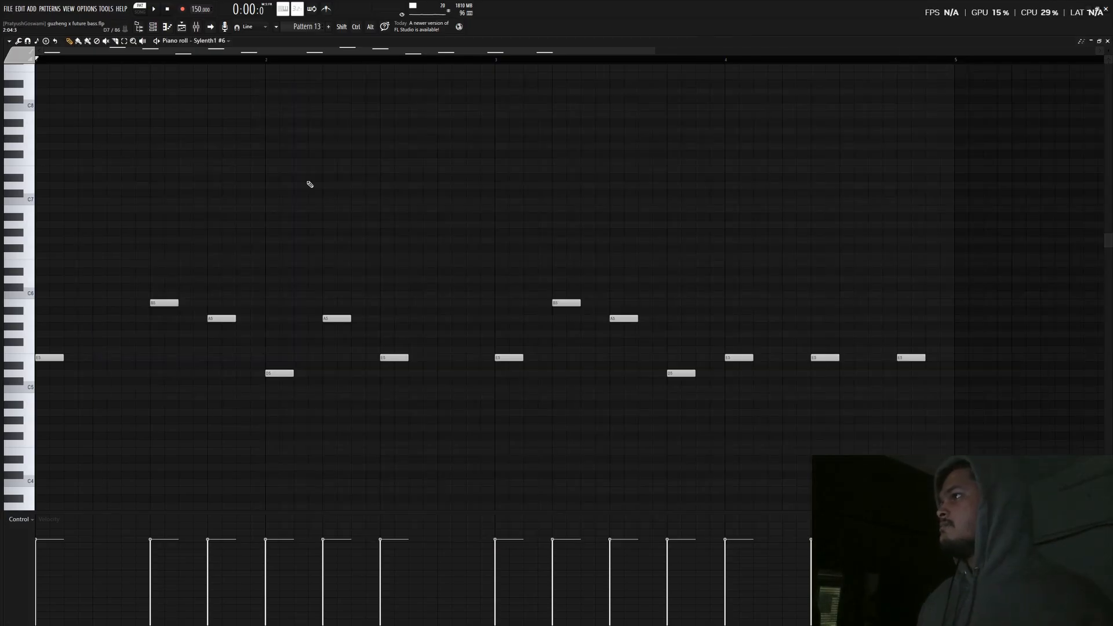
Show the channel rack and play back Pattern 13's Sylenth1 #6 melody, then hide the rack
{"action": "key", "text": "F6"}
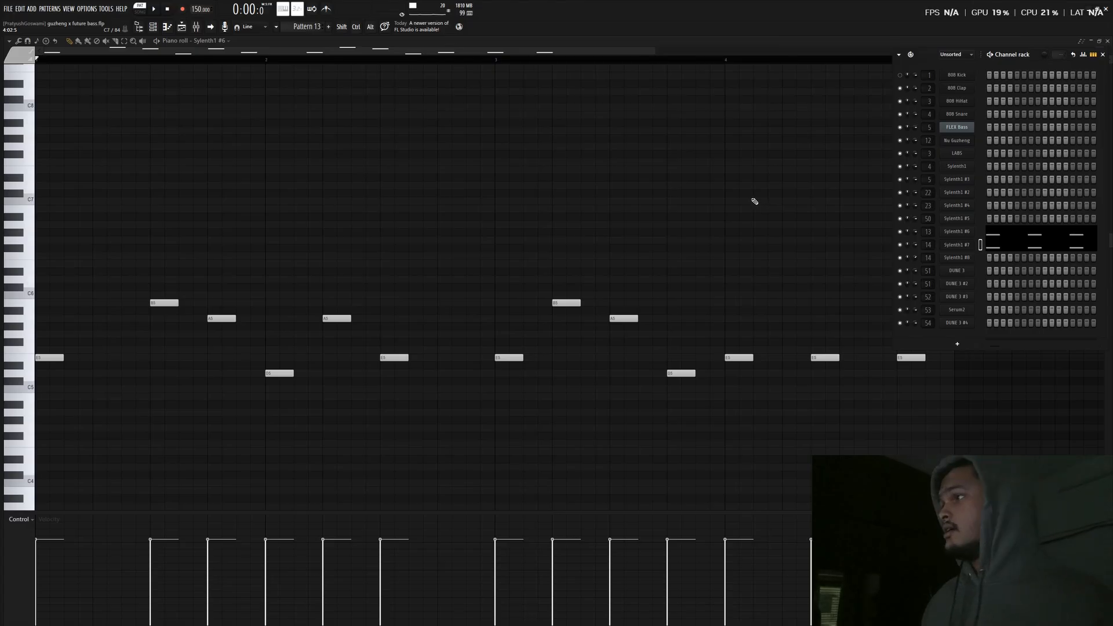
{"action": "key", "text": "space"}
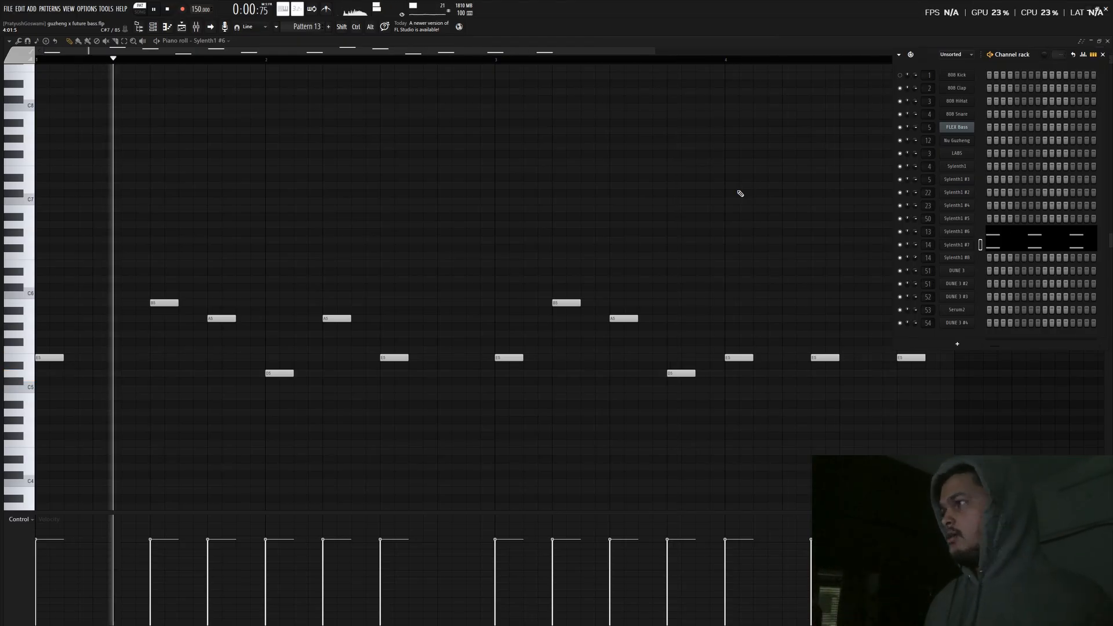
{"action": "key", "text": "space"}
{"action": "key", "text": "F6"}
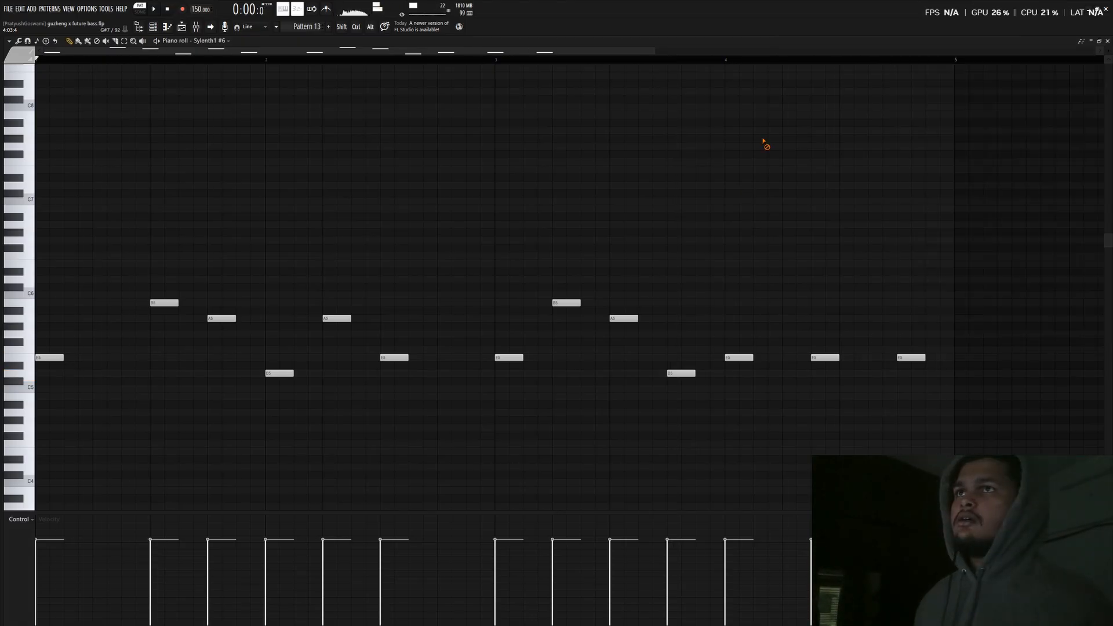
Return to the playlist, solo Track 1 and unmute Tracks 2, 3 and 6
{"action": "left_click", "coordinate": [1106, 40]}
{"action": "key", "text": "F12"}
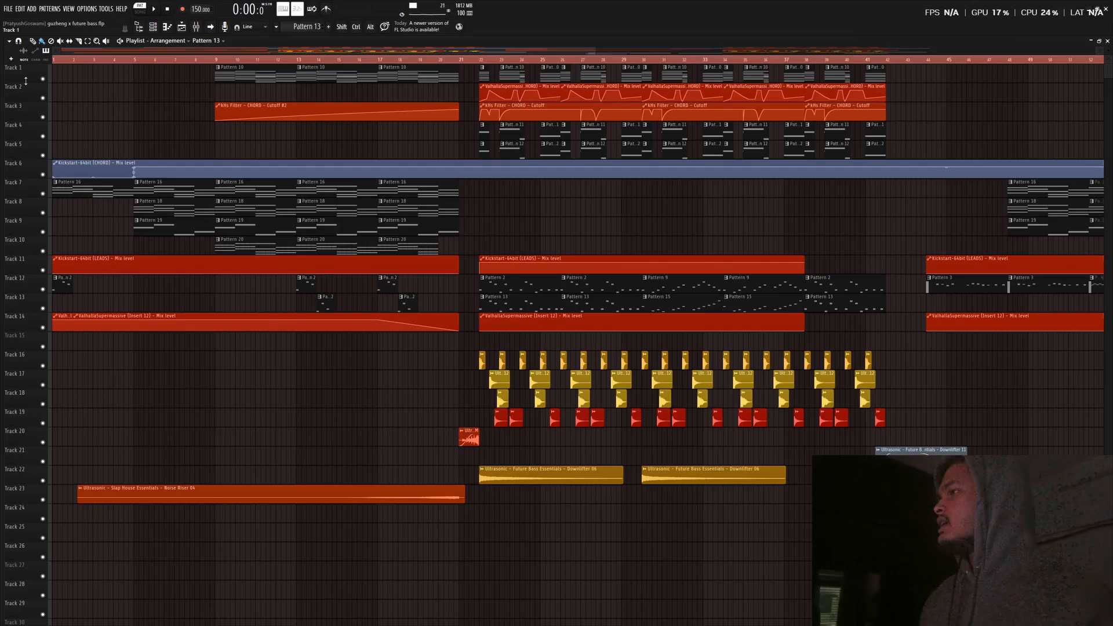
{"action": "right_click", "coordinate": [42, 79]}
{"action": "left_click", "coordinate": [43, 98]}
{"action": "left_click", "coordinate": [43, 117]}
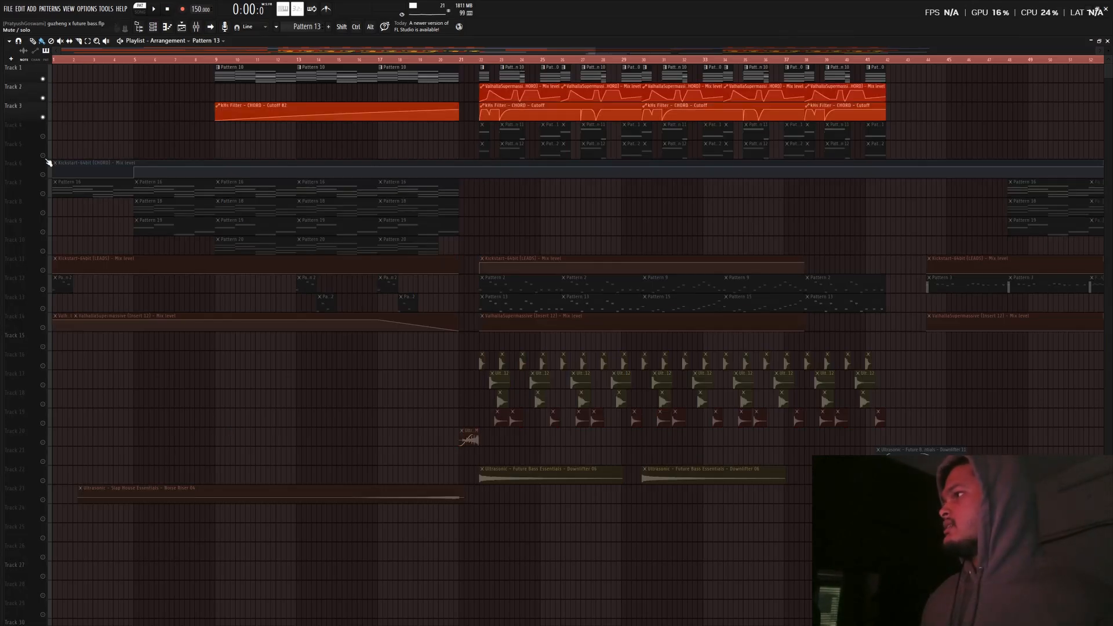
{"action": "left_click", "coordinate": [43, 174]}
Unmute Tracks 14 and 11 and play back the chord section from the start of the drop at bar 22
{"action": "left_click", "coordinate": [481, 60]}
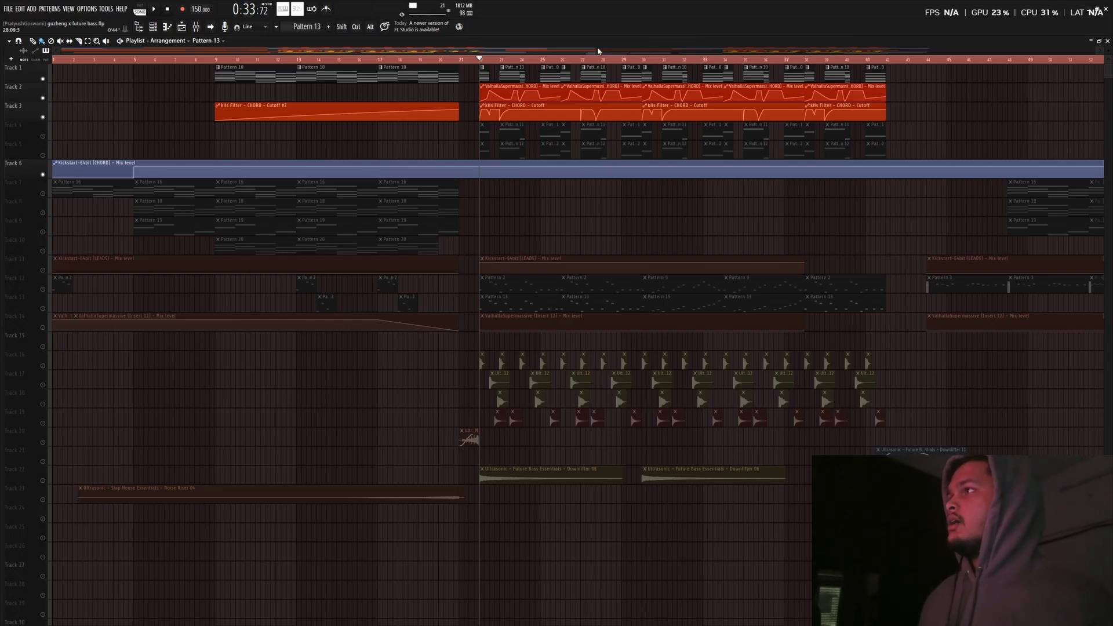
{"action": "left_click_drag", "start_coordinate": [597, 51], "coordinate": [229, 57]}
{"action": "left_click_drag", "start_coordinate": [470, 60], "coordinate": [407, 58]}
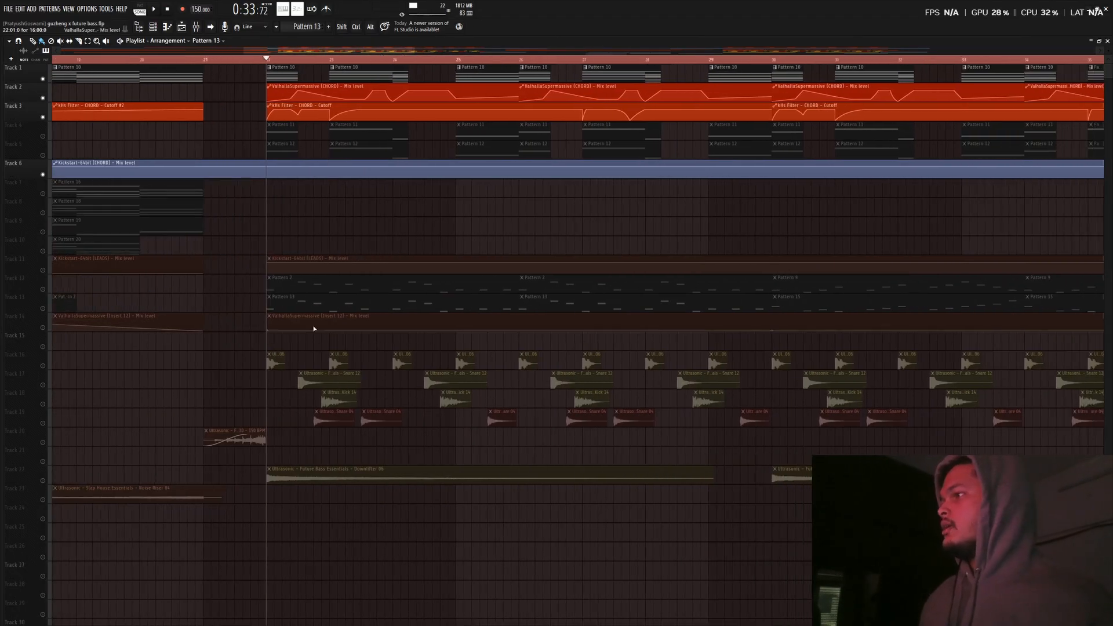
{"action": "left_click", "coordinate": [43, 328]}
{"action": "left_click", "coordinate": [42, 271]}
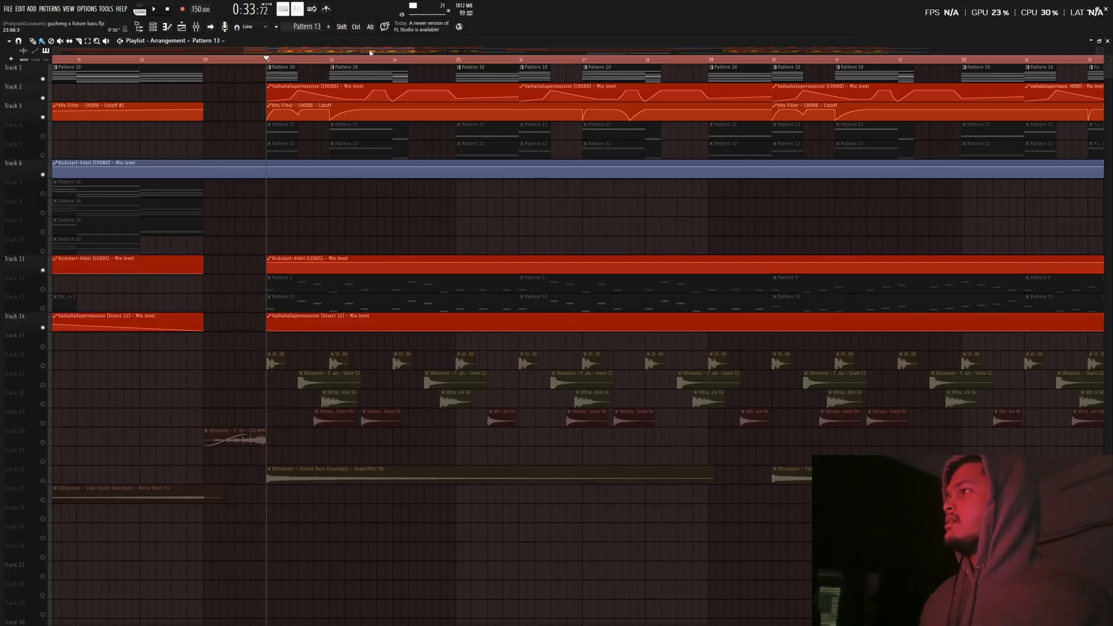
{"action": "key", "text": "space"}
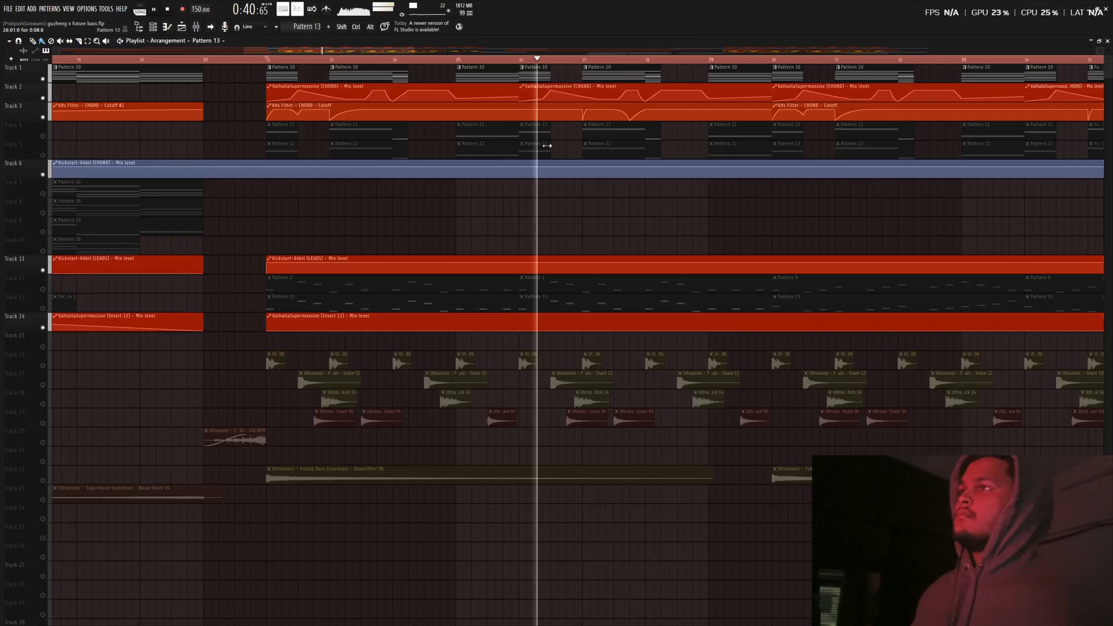
{"action": "key", "text": "space"}
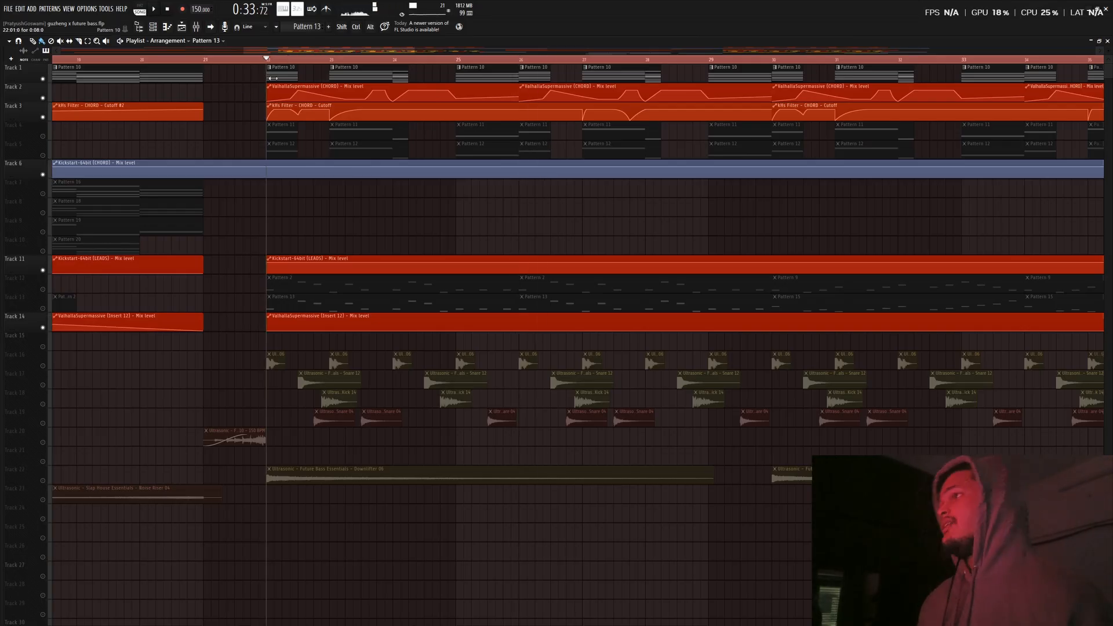
Open Pattern 10's Sylenth1 chords in the piano roll, clear the time selection and show the Sylenth1 #3 notes
{"action": "double_click", "coordinate": [282, 71]}
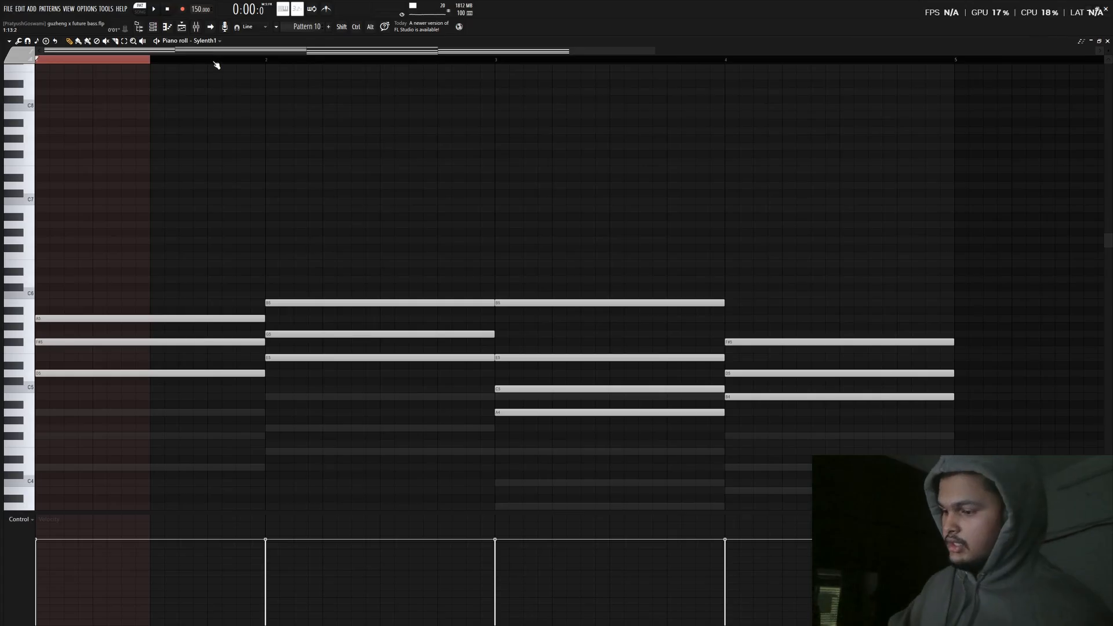
{"action": "key", "text": "ctrl+d"}
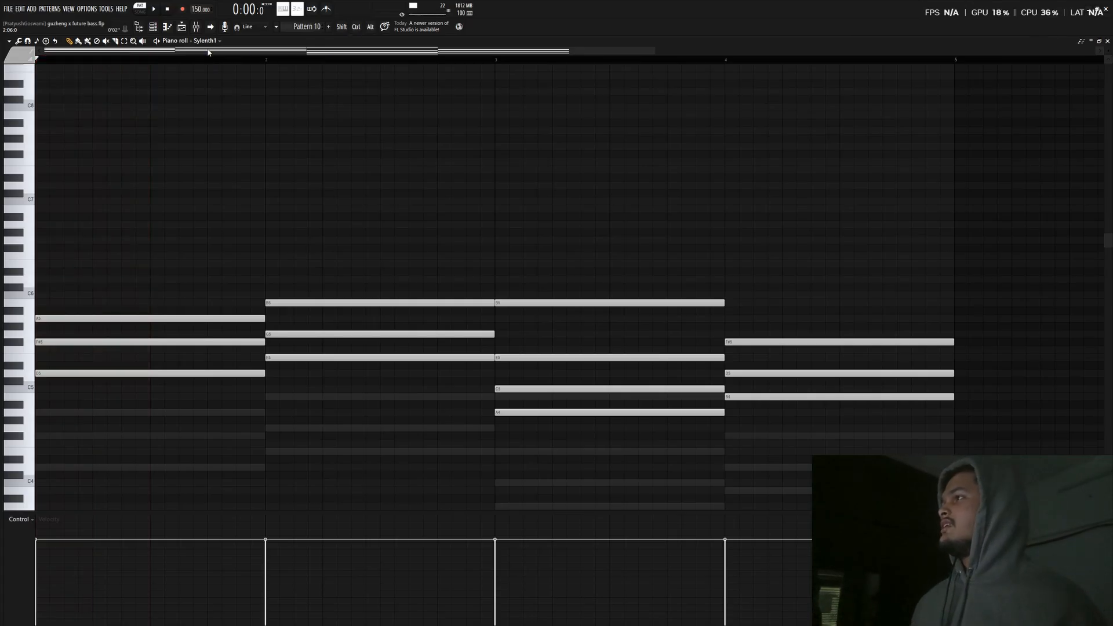
{"action": "left_click", "coordinate": [205, 40]}
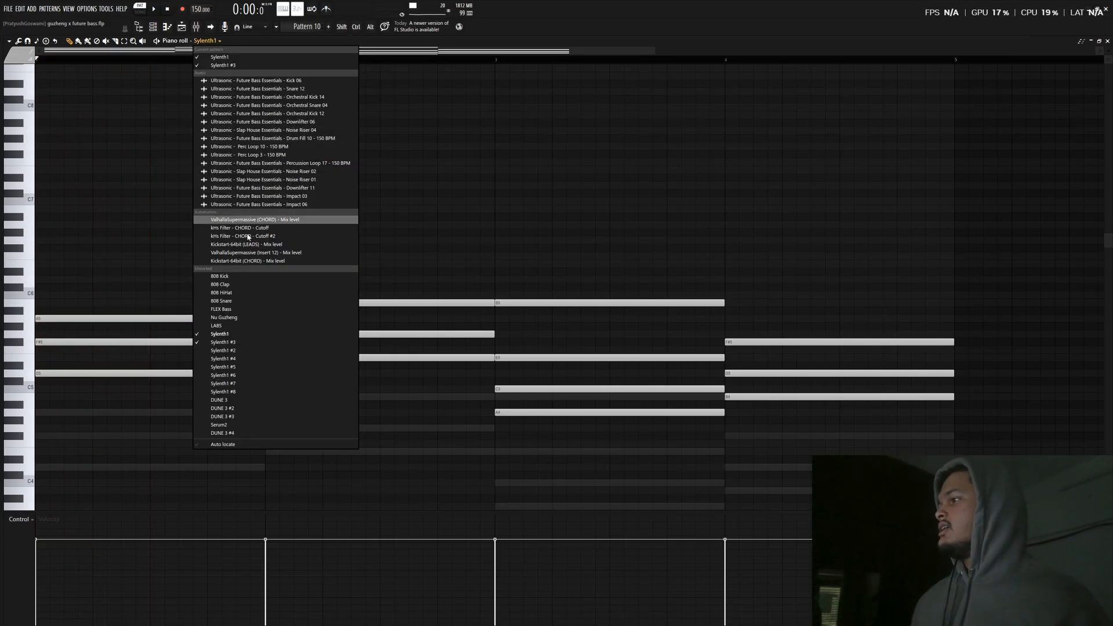
{"action": "left_click", "coordinate": [241, 343]}
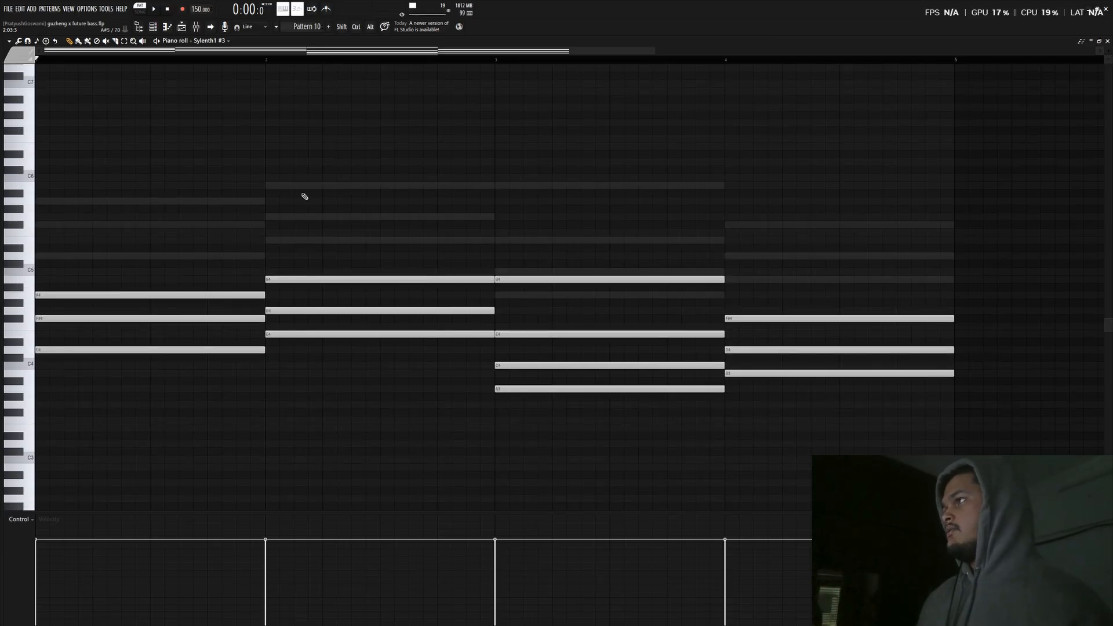
Show the channel rack and play back Pattern 10's Sylenth1 chord progression
{"action": "key", "text": "F6"}
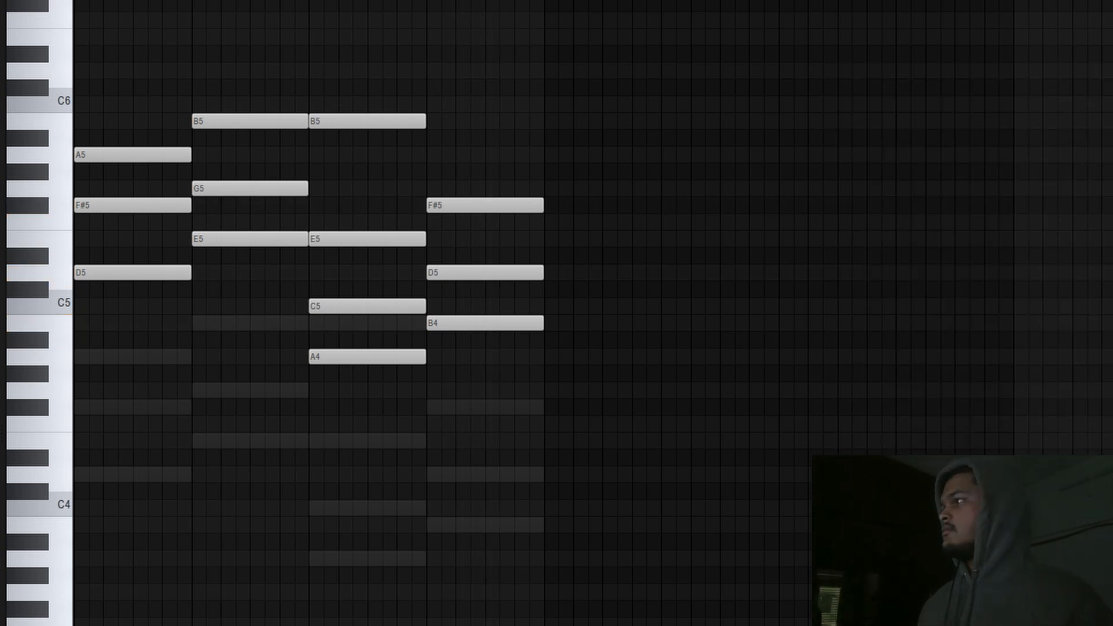
{"action": "key", "text": "space"}
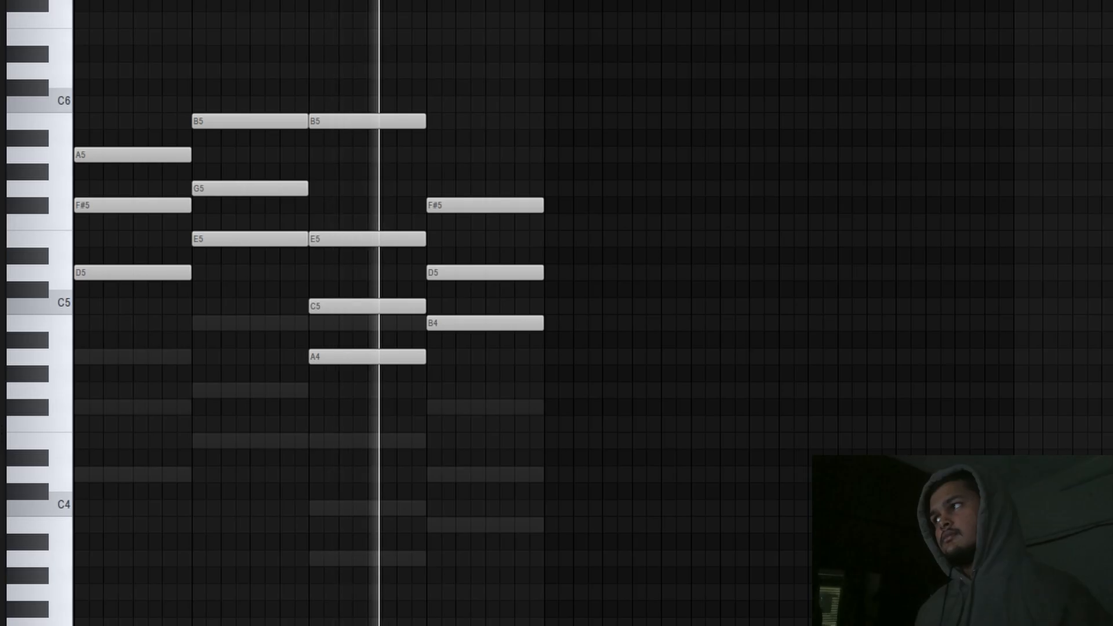
{"action": "key", "text": "space"}
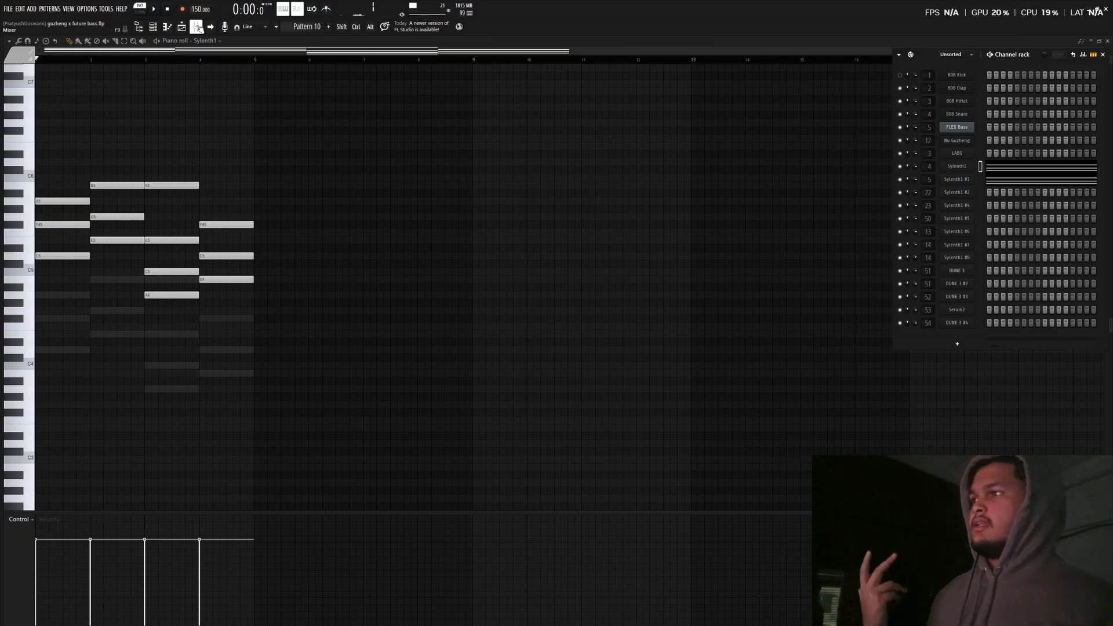
Review Inserts 3 to 5 in the mixer and inspect Insert 4's dearVR MICRO settings, then close the plugin
{"action": "key", "text": "F9"}
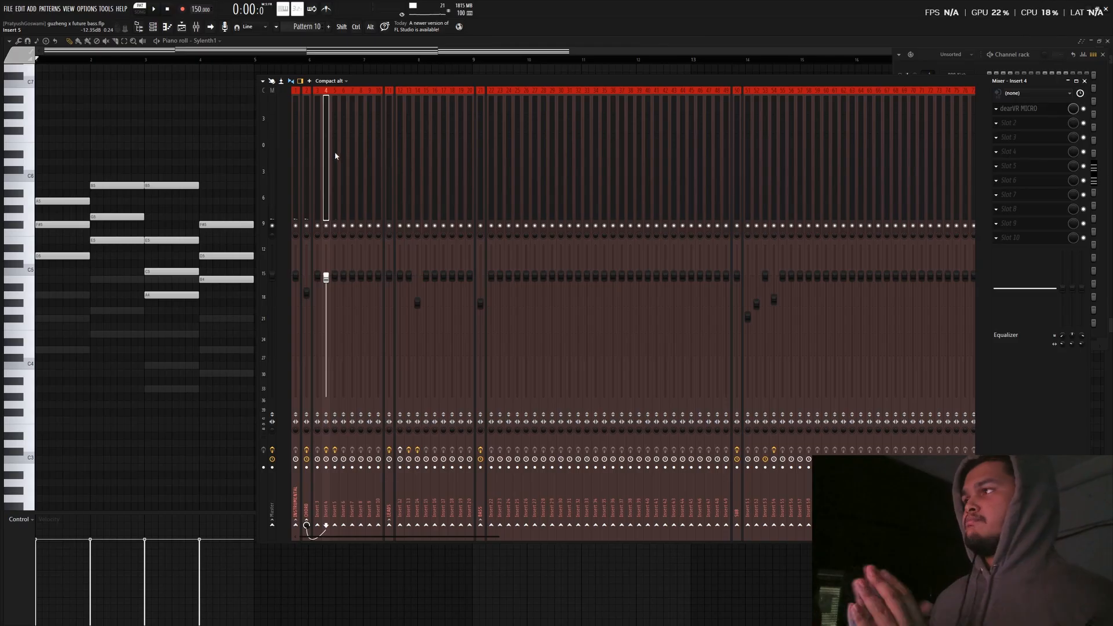
{"action": "left_click", "coordinate": [318, 146]}
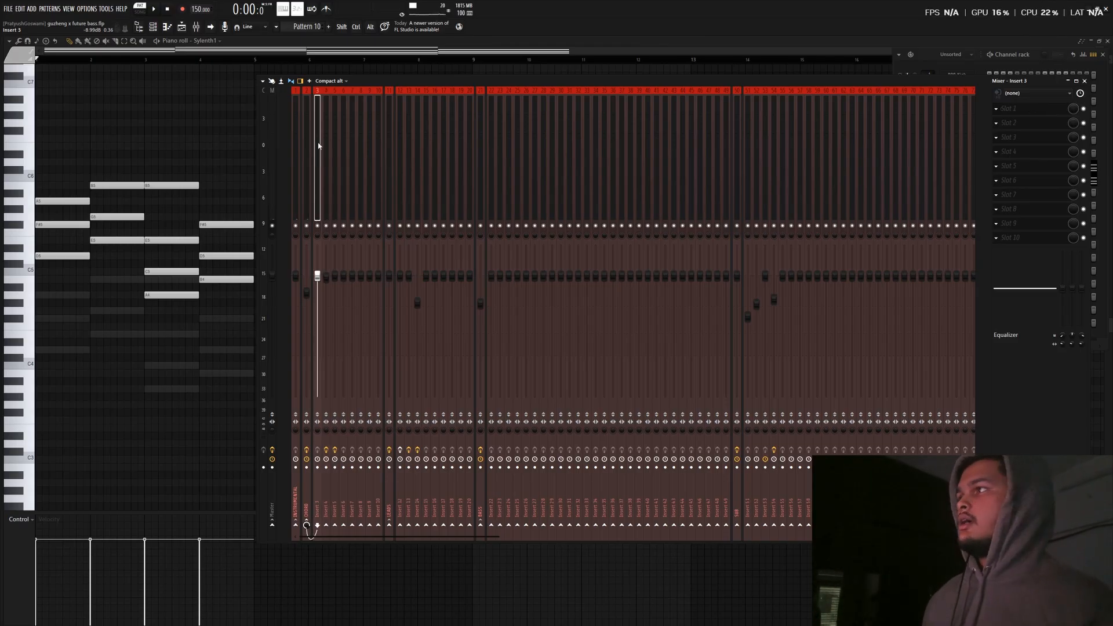
{"action": "left_click", "coordinate": [328, 144]}
{"action": "left_click", "coordinate": [333, 143]}
{"action": "left_click", "coordinate": [328, 142]}
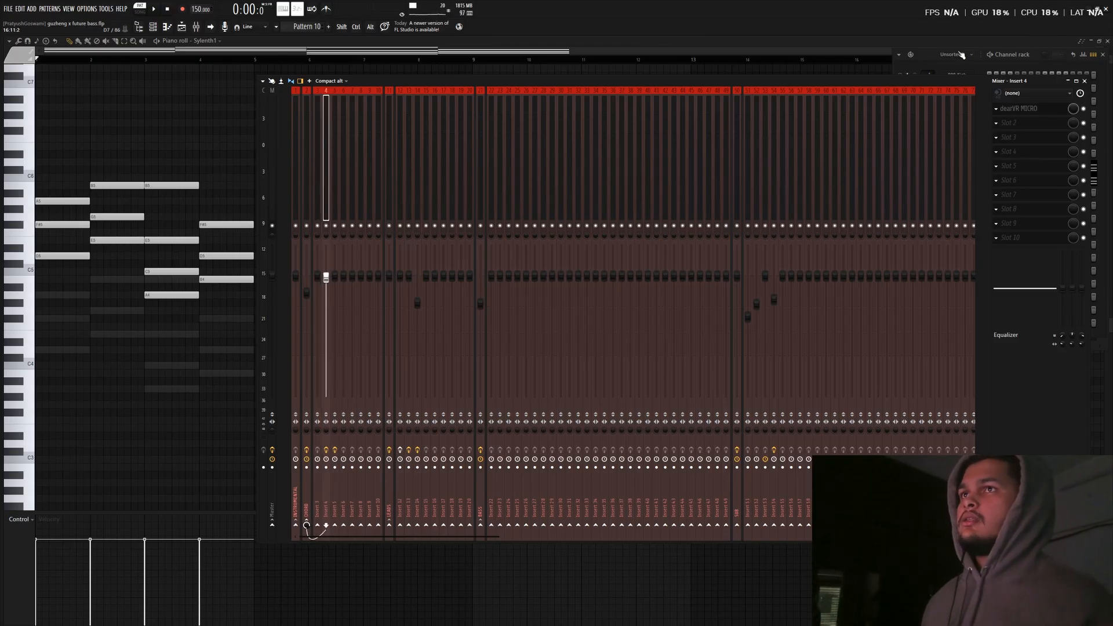
{"action": "left_click", "coordinate": [1025, 109]}
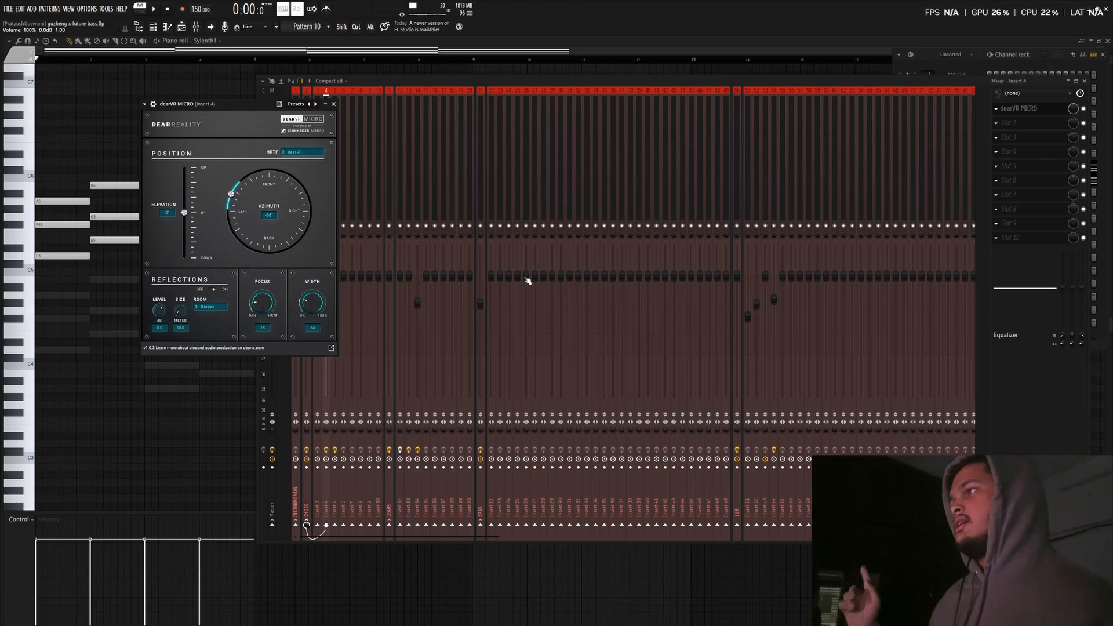
{"action": "left_click", "coordinate": [333, 103]}
Inspect the dearVR MICRO settings on Insert 5 and return to the playlist
{"action": "left_click", "coordinate": [334, 116]}
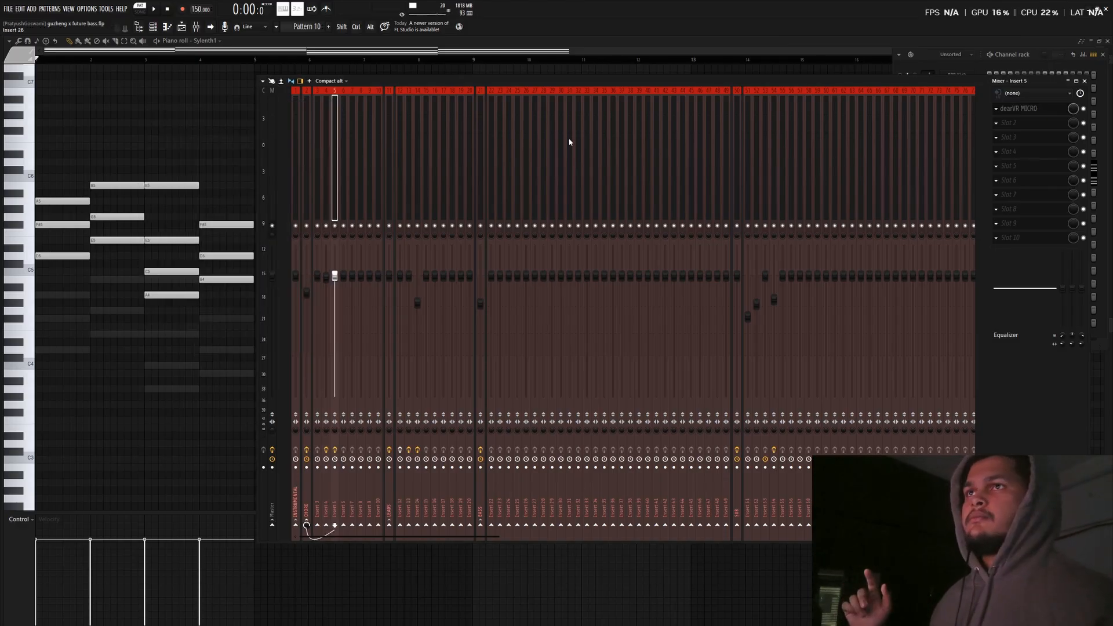
{"action": "left_click", "coordinate": [1025, 109]}
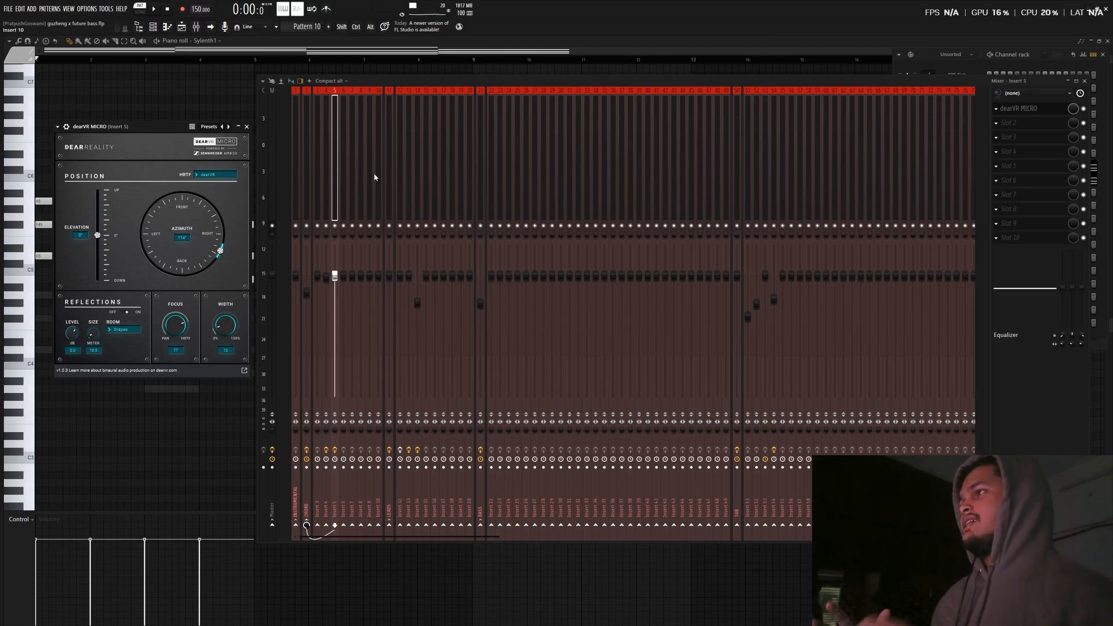
{"action": "left_click", "coordinate": [234, 101]}
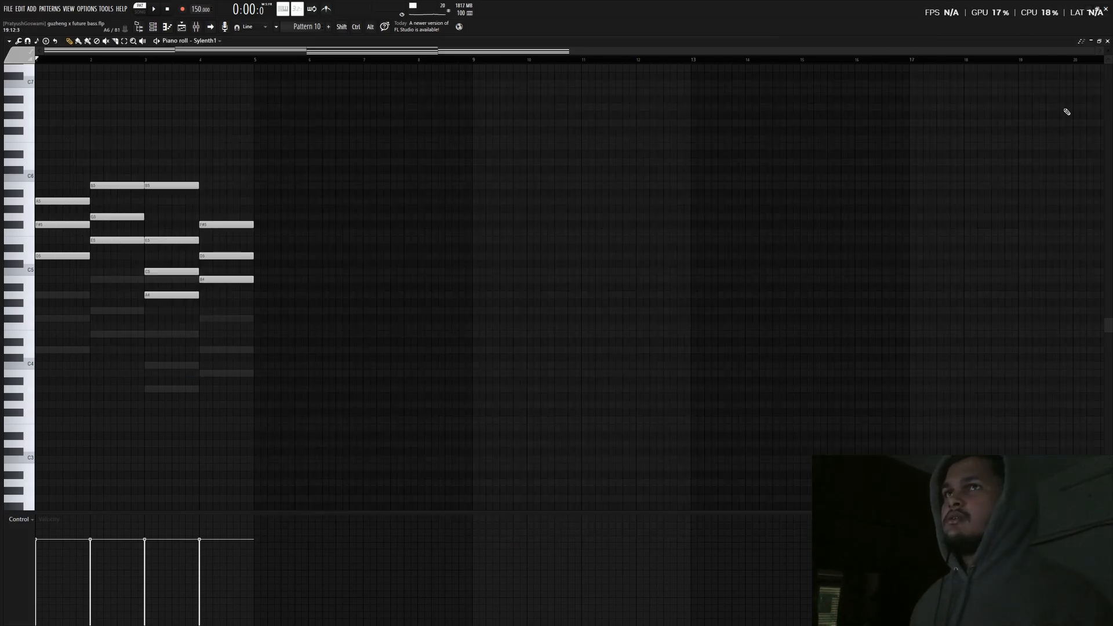
{"action": "left_click", "coordinate": [1107, 40]}
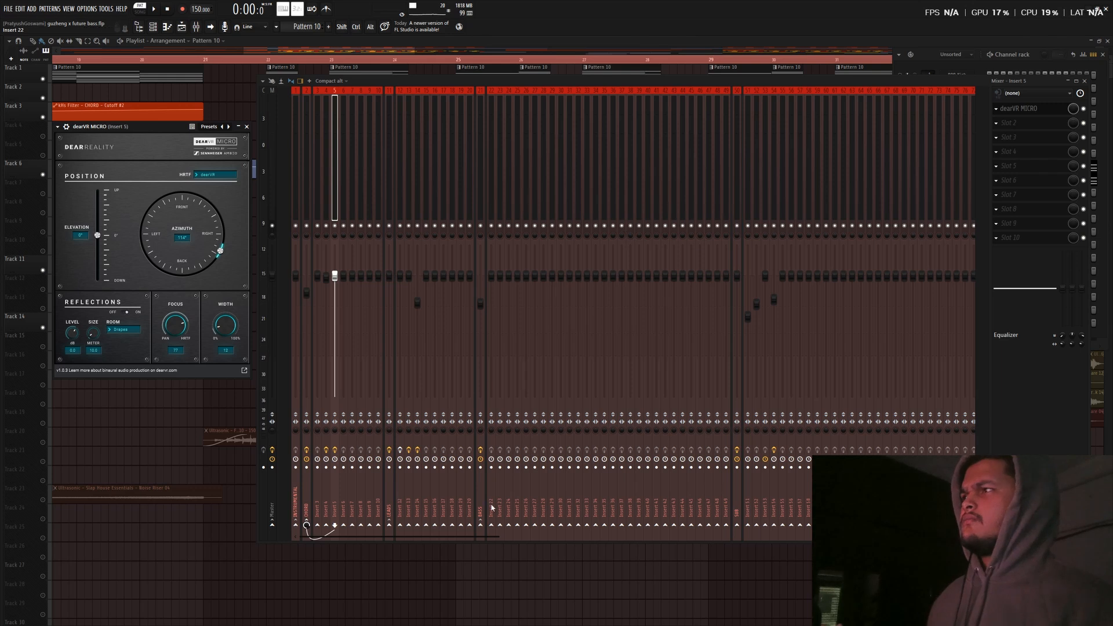
{"action": "left_click", "coordinate": [518, 568]}
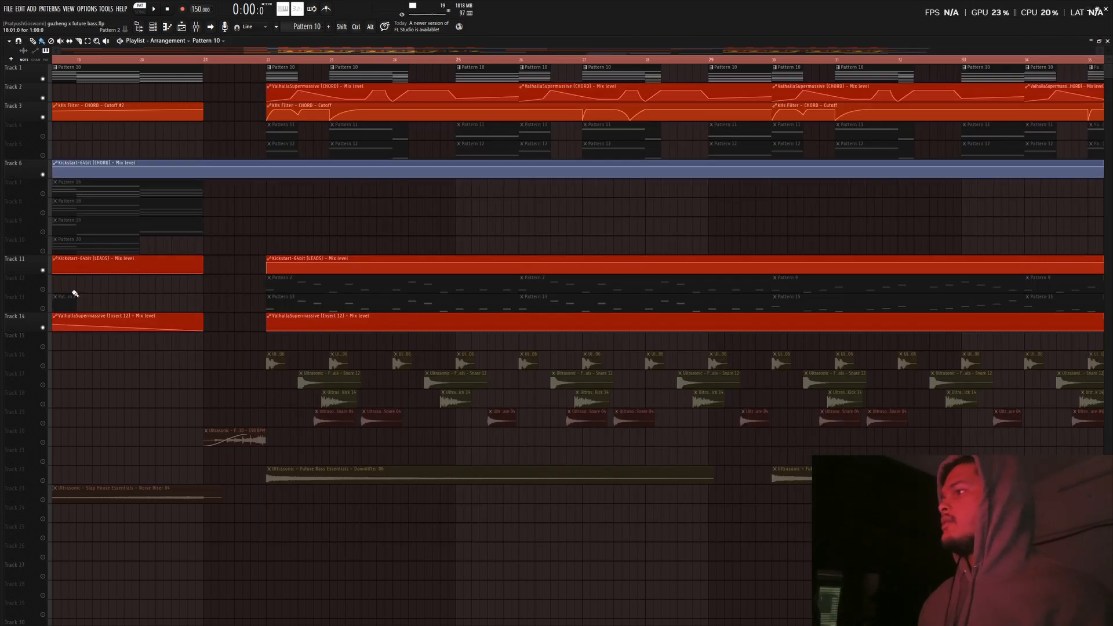
Unmute Tracks 12 and 13 and play back the drop's chords and lead melodies from the start of the drop
{"action": "left_click", "coordinate": [43, 288]}
{"action": "left_click", "coordinate": [43, 308]}
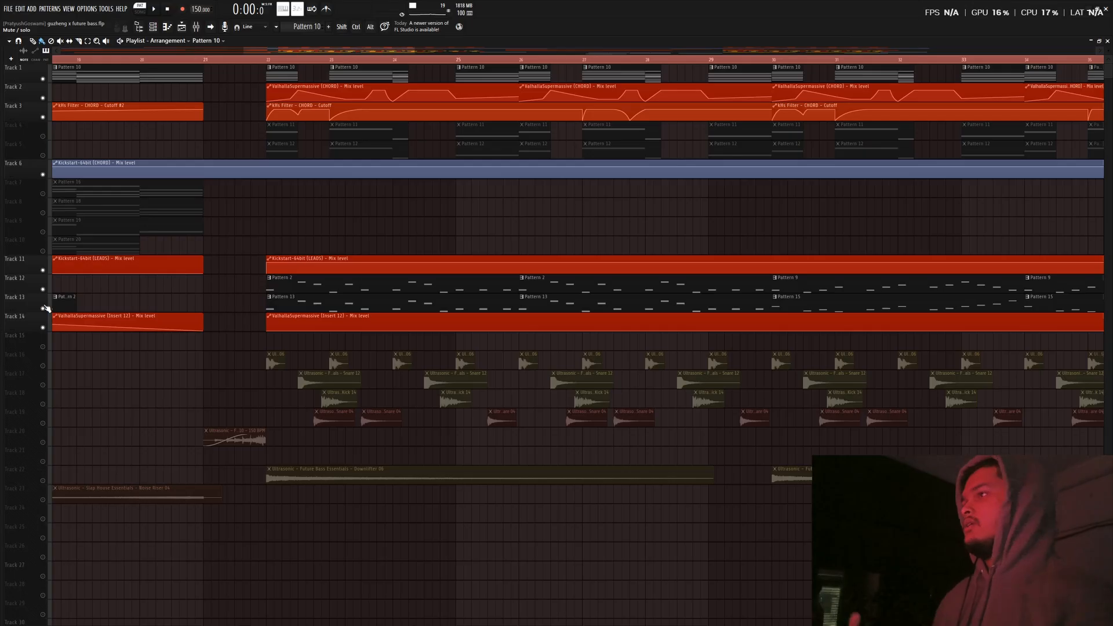
{"action": "left_click", "coordinate": [263, 62]}
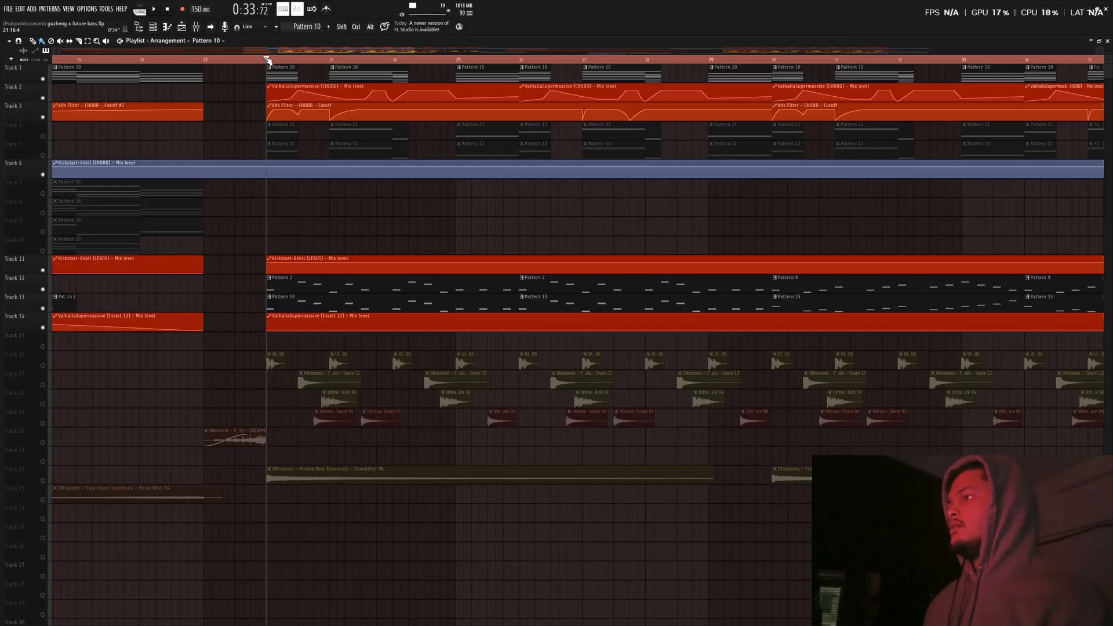
{"action": "key", "text": "space"}
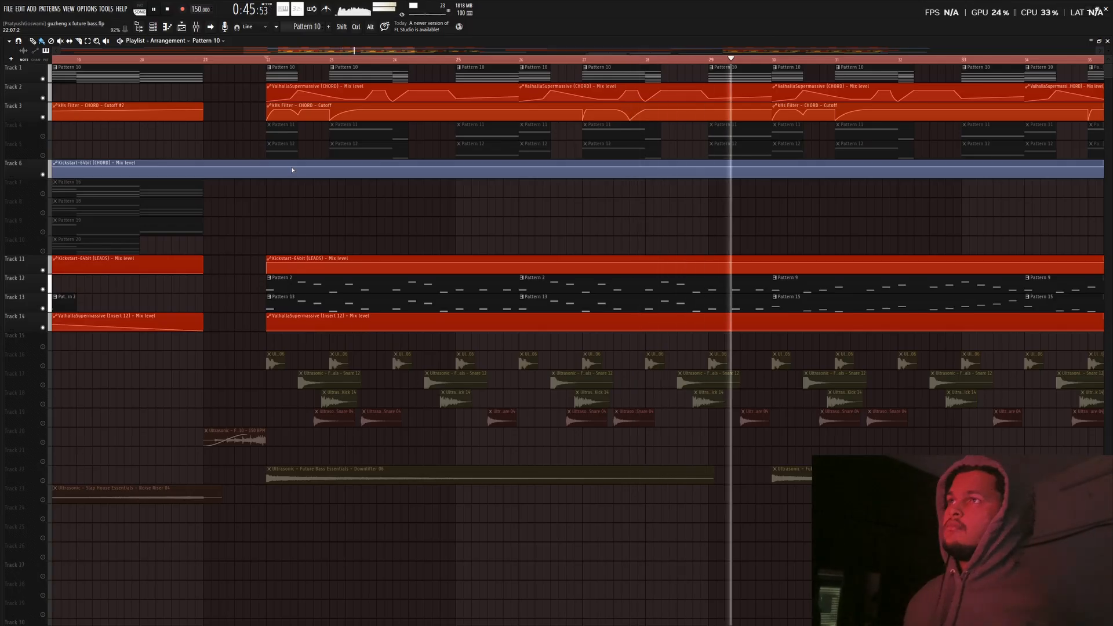
{"action": "key", "text": "space"}
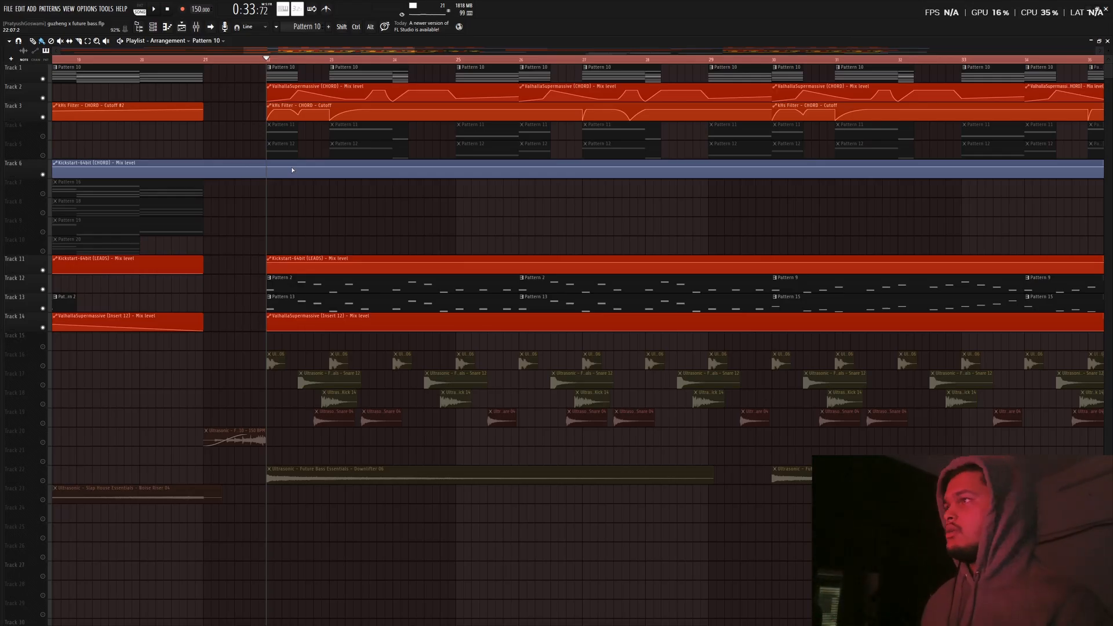
Restore all playlist tracks and inspect the kHs Filter on the CHORD mixer track, then close the open windows
{"action": "right_click", "coordinate": [43, 79]}
{"action": "right_click", "coordinate": [43, 78]}
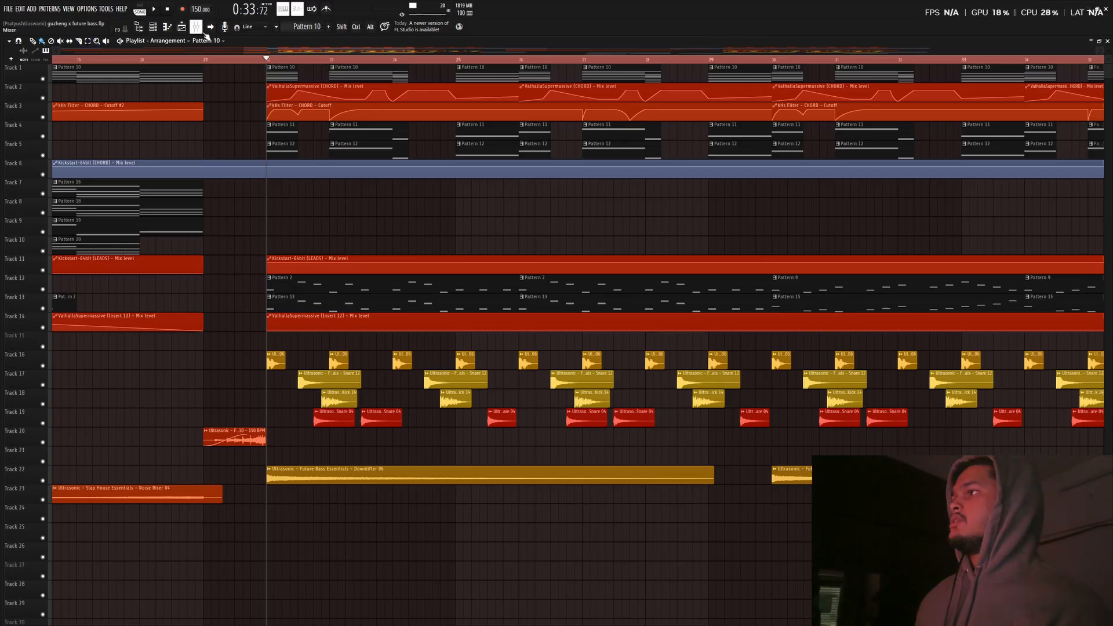
{"action": "key", "text": "F9"}
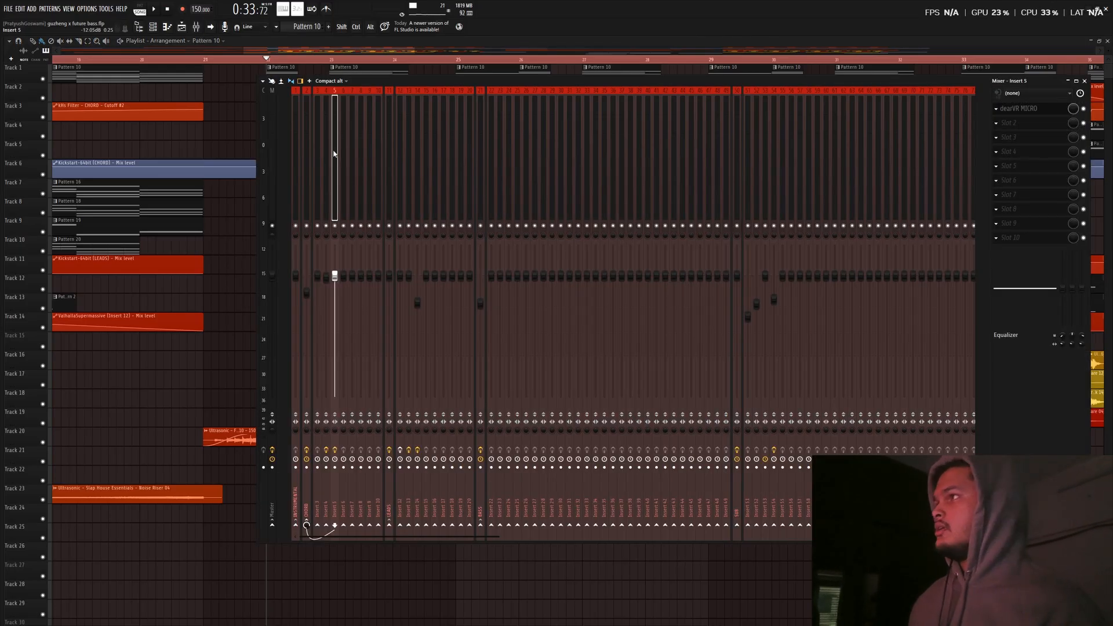
{"action": "left_click", "coordinate": [307, 117]}
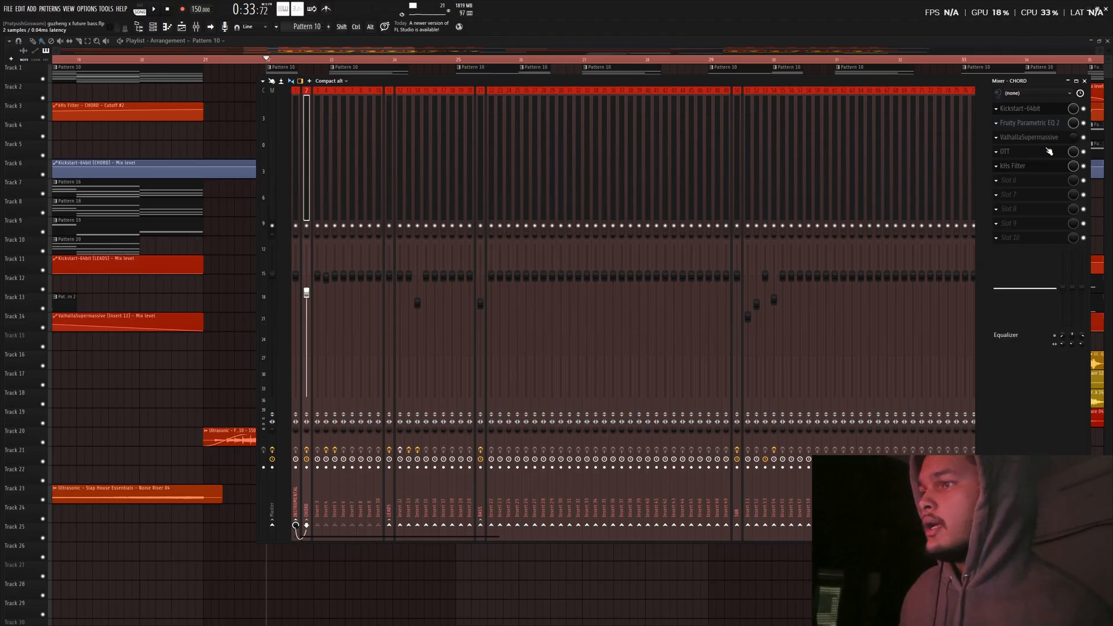
{"action": "left_click", "coordinate": [1024, 169]}
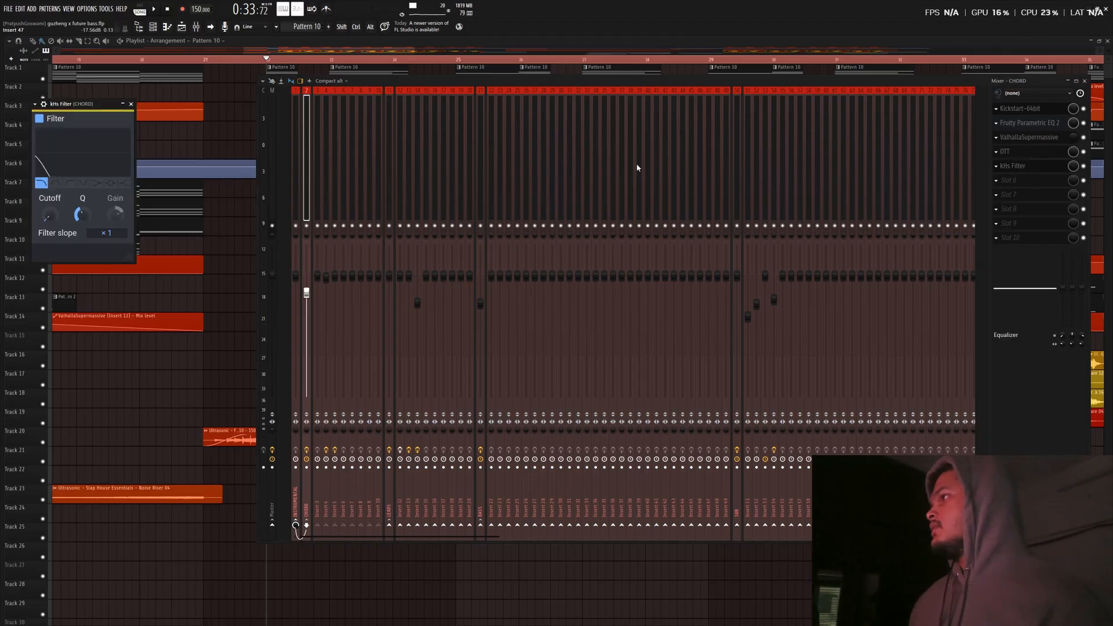
{"action": "left_click_drag", "start_coordinate": [88, 105], "coordinate": [627, 288]}
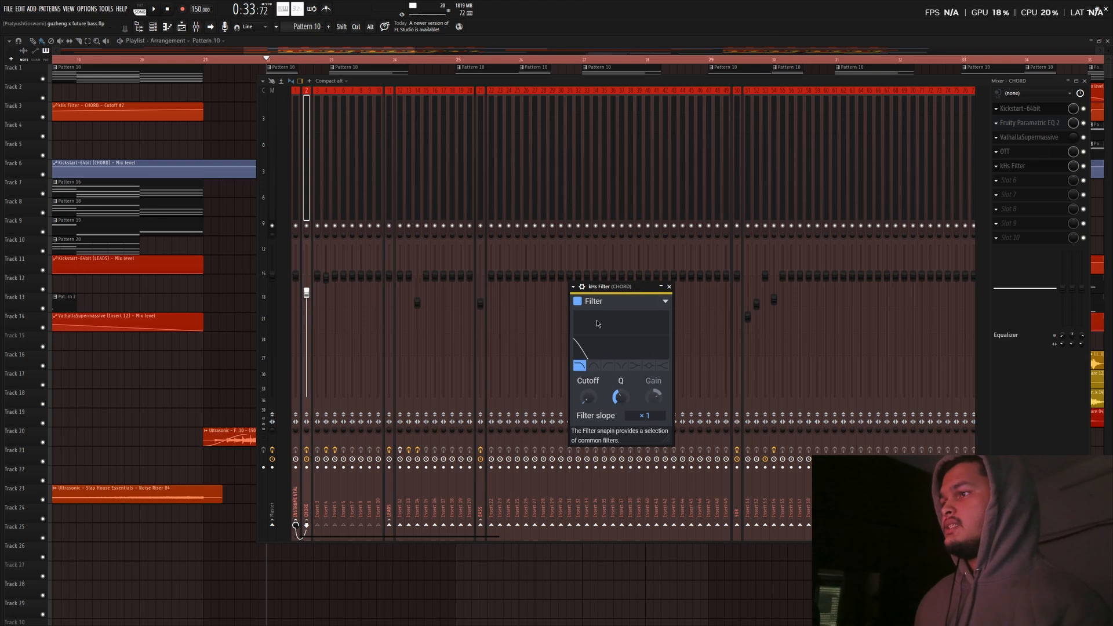
{"action": "key", "text": "F12"}
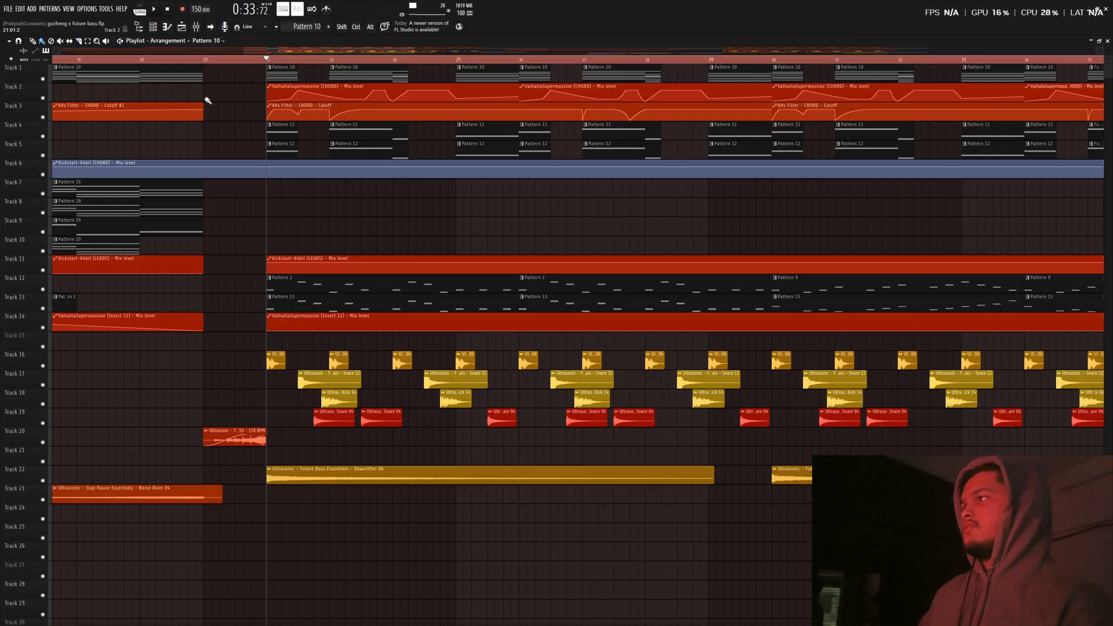
Solo Track 1, unmute automation Tracks 2 and 3, and play back the drop chords with their automation
{"action": "right_click", "coordinate": [43, 78]}
{"action": "left_click", "coordinate": [43, 97]}
{"action": "left_click", "coordinate": [43, 116]}
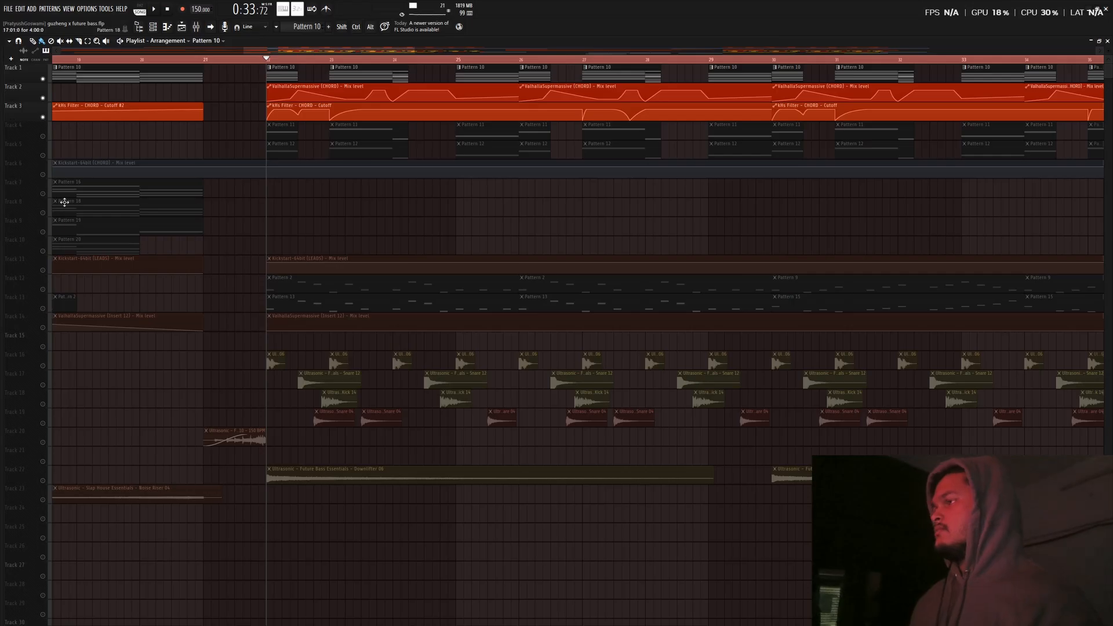
{"action": "key", "text": "space"}
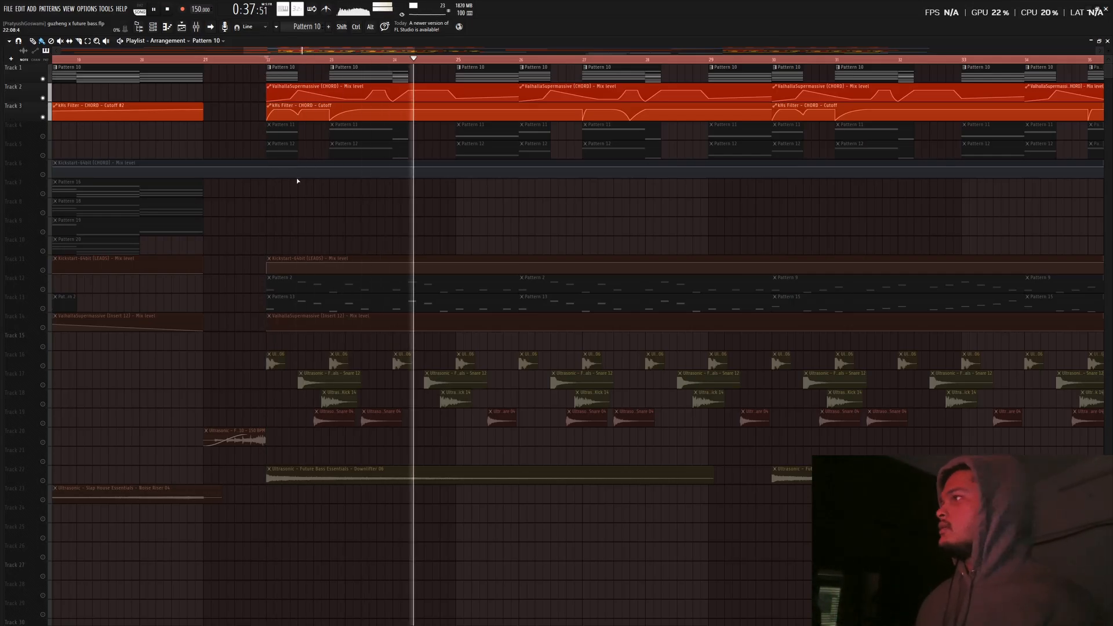
Watch the CHORD track's kHs Filter cutoff during playback, then stop and close the plugin
{"action": "key", "text": "F9"}
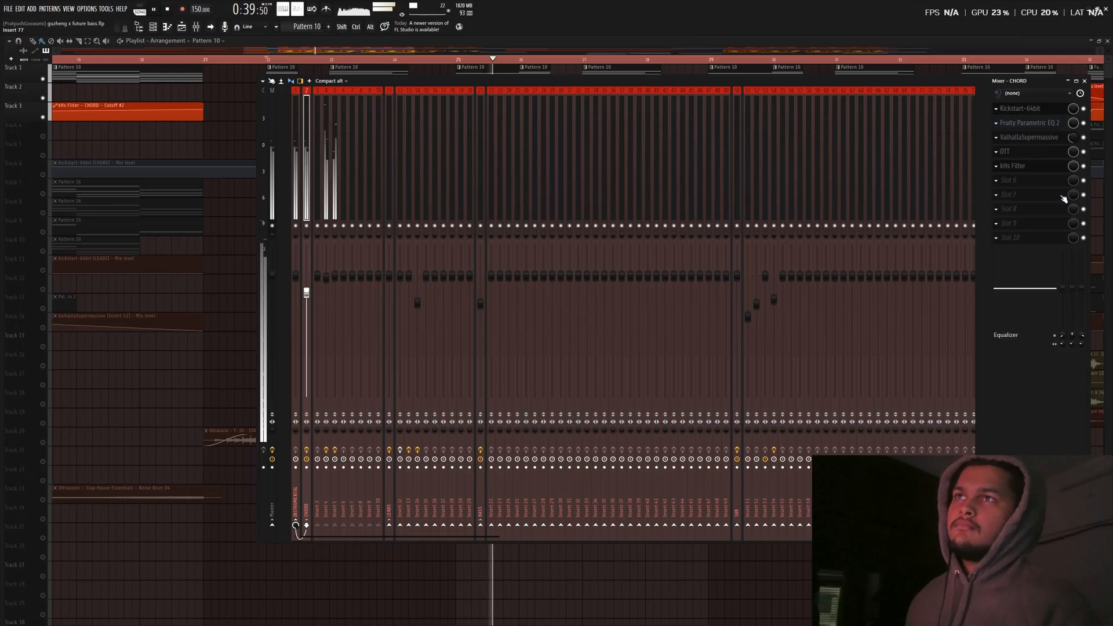
{"action": "left_click", "coordinate": [1032, 166]}
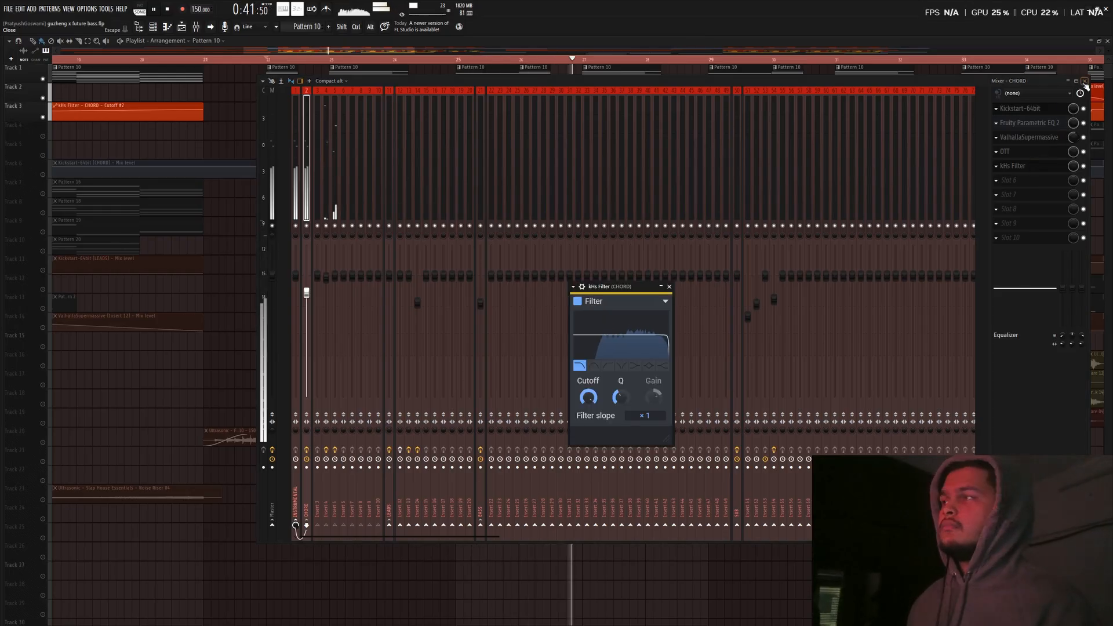
{"action": "left_click", "coordinate": [1085, 81]}
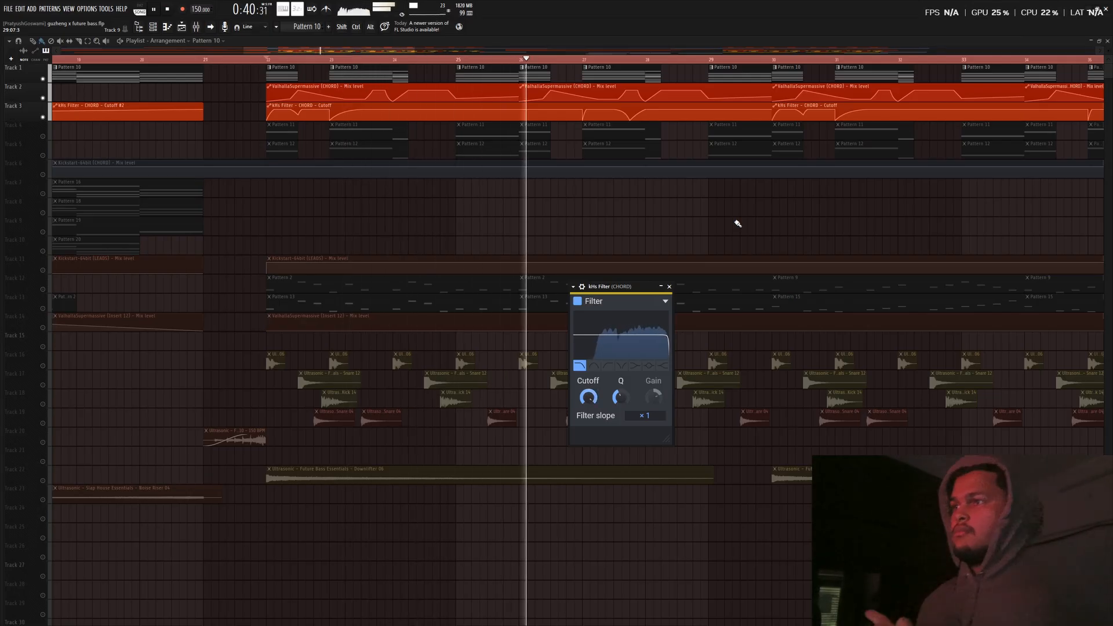
{"action": "key", "text": "space"}
{"action": "key", "text": "Escape"}
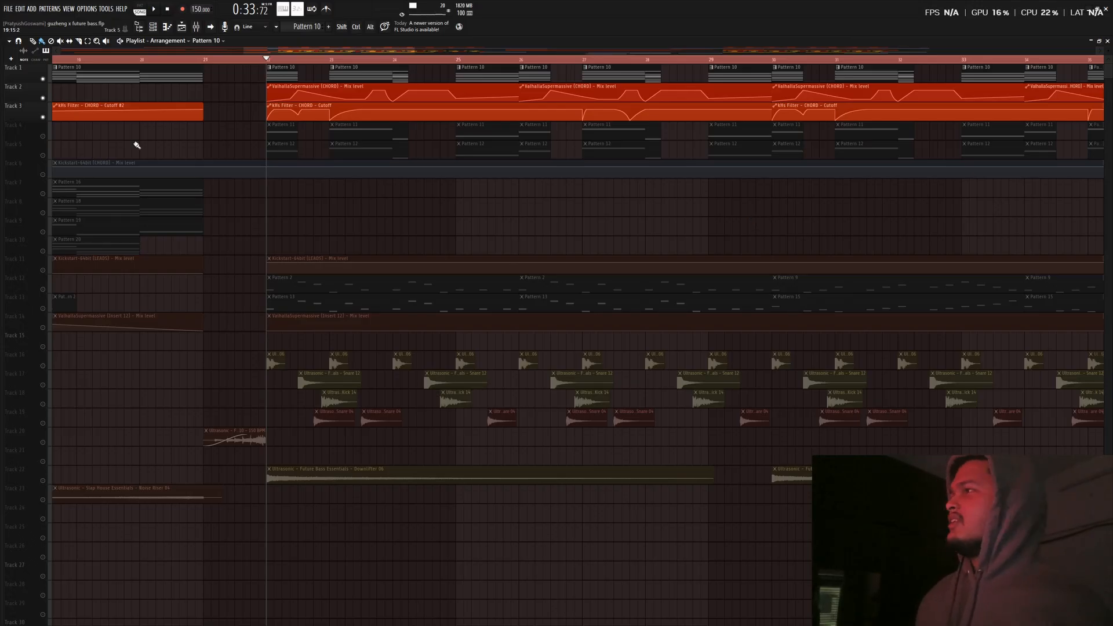
Solo Track 4 and unmute the automation clips on Tracks 2, 3, 6, 11 and 14
{"action": "right_click", "coordinate": [43, 79]}
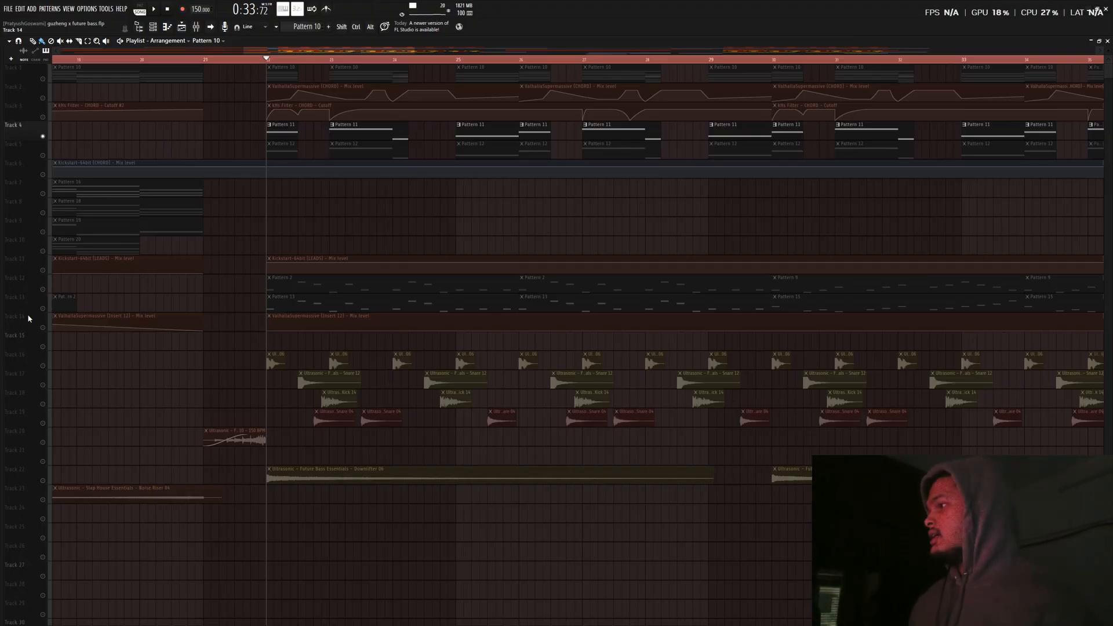
{"action": "left_click", "coordinate": [43, 328]}
{"action": "left_click", "coordinate": [44, 271]}
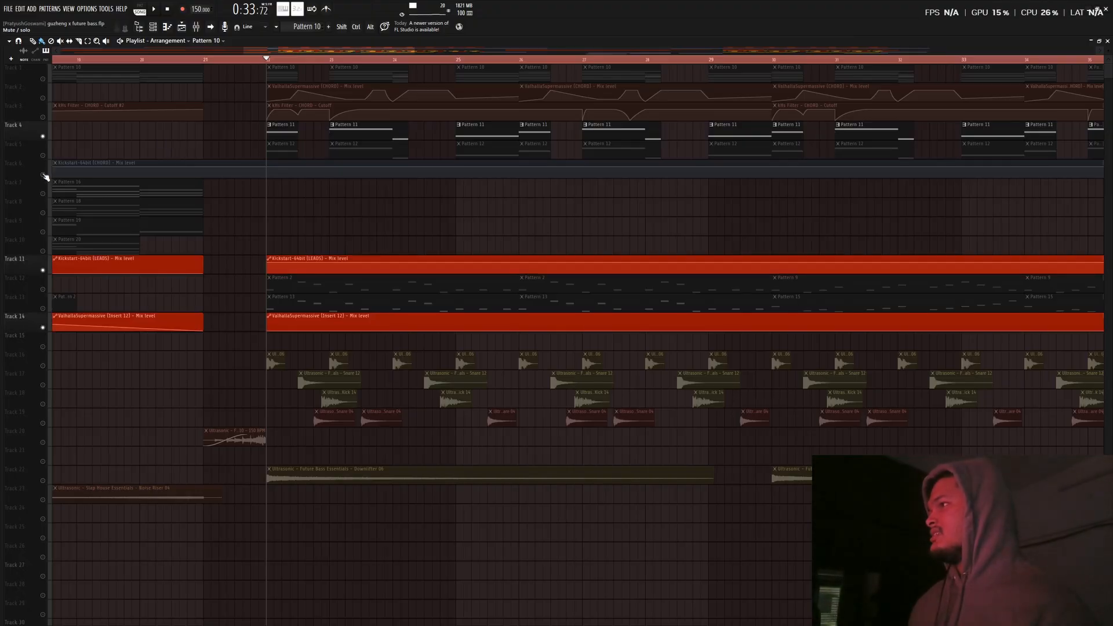
{"action": "left_click", "coordinate": [43, 175]}
{"action": "left_click", "coordinate": [42, 117]}
{"action": "left_click", "coordinate": [43, 98]}
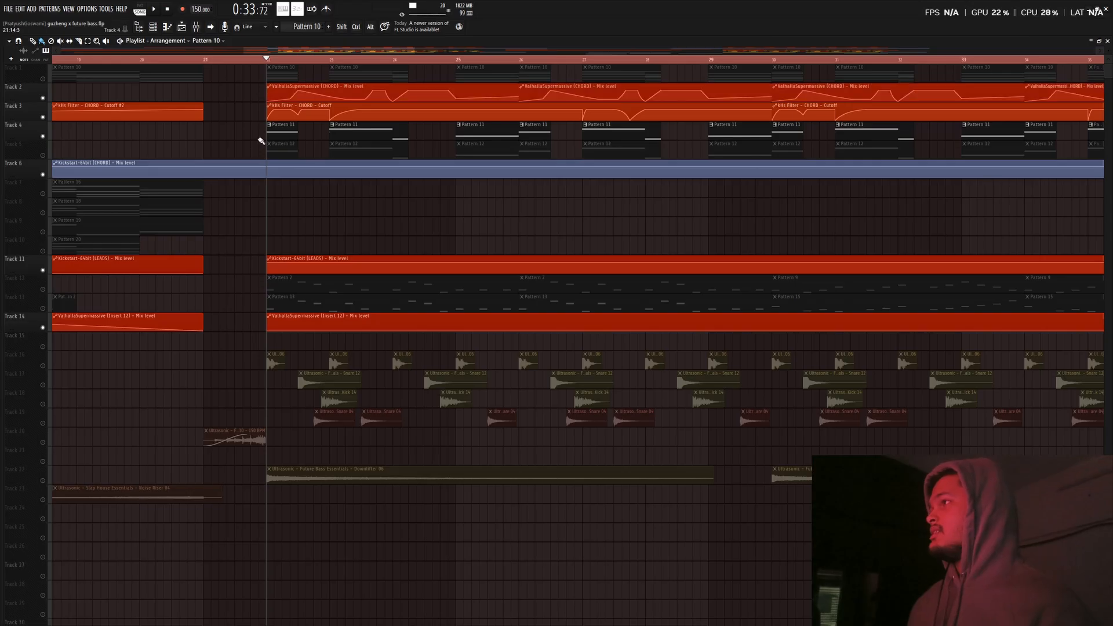
Select Pattern 11, play it in pattern mode, and show the piano roll and channel rack
{"action": "left_click", "coordinate": [281, 124]}
{"action": "key", "text": "l"}
{"action": "key", "text": "space"}
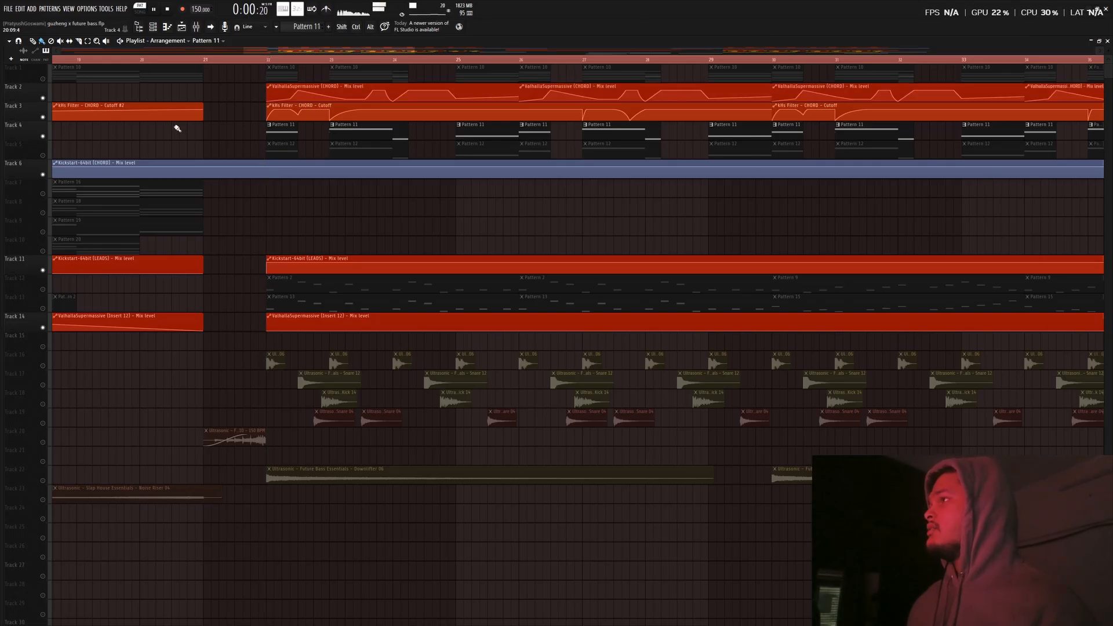
{"action": "left_click", "coordinate": [167, 29]}
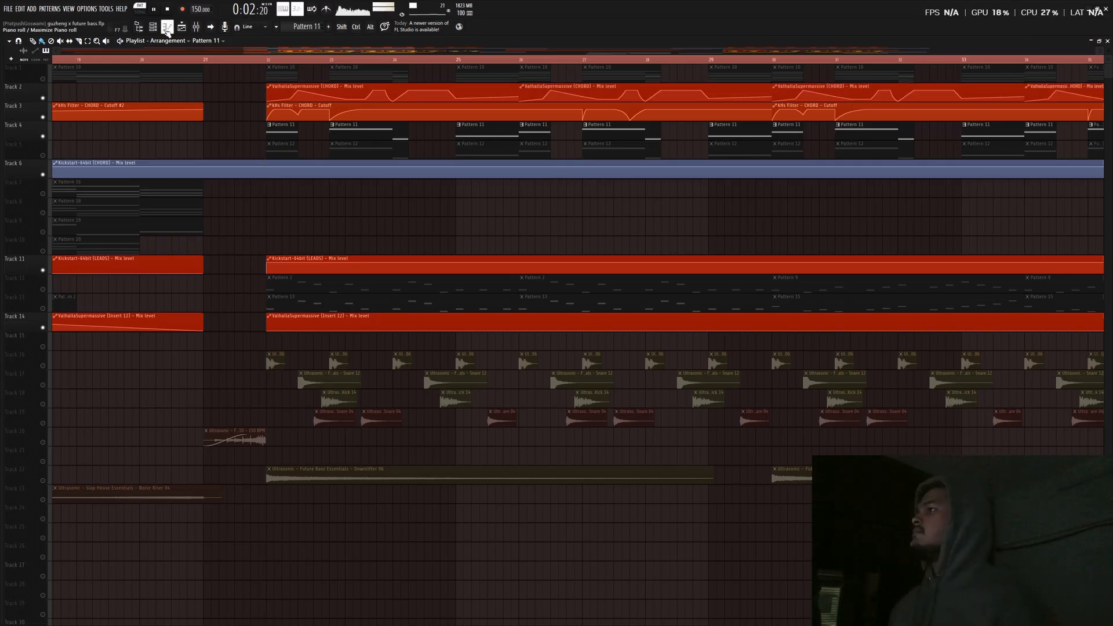
{"action": "left_click", "coordinate": [153, 29]}
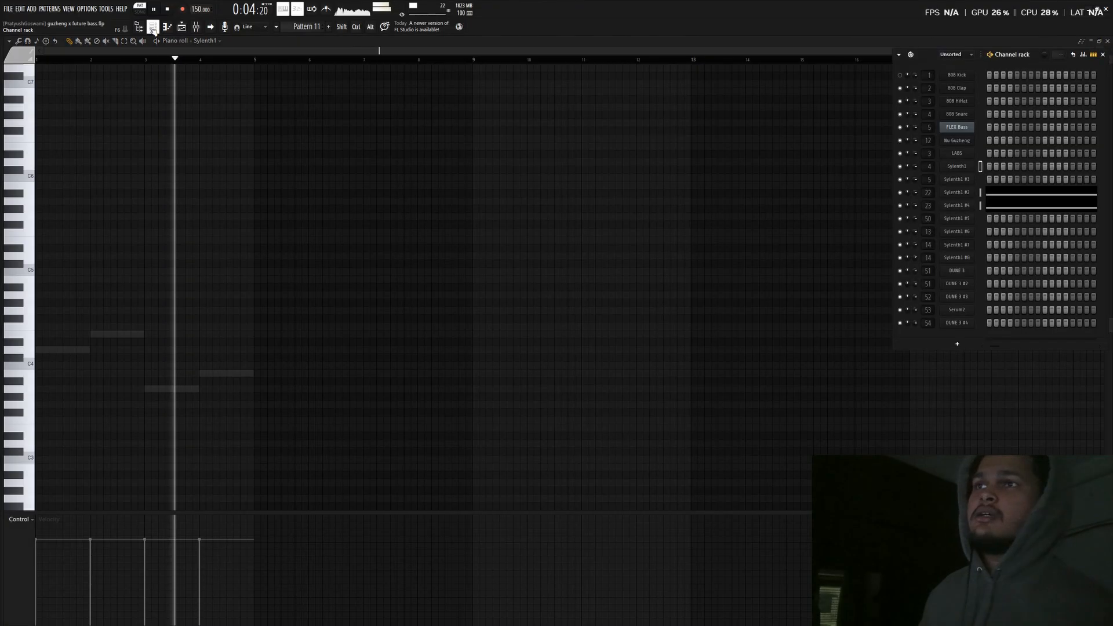
Examine Insert 22 in the mixer, stop playback and shift the mixer window slightly upward
{"action": "left_click", "coordinate": [196, 27]}
{"action": "left_click", "coordinate": [494, 135]}
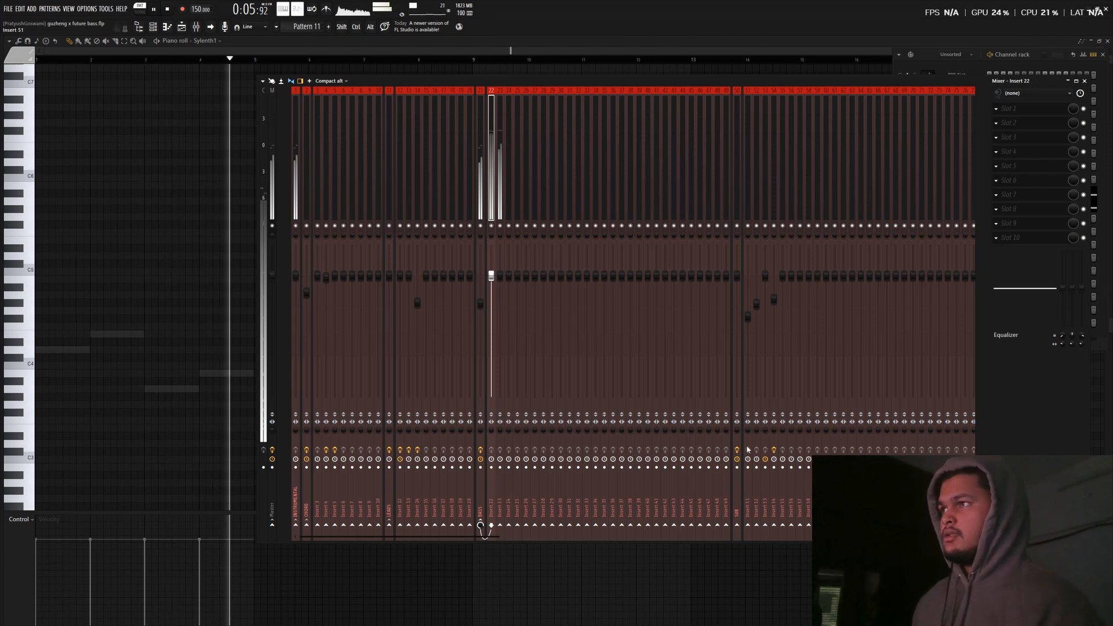
{"action": "key", "text": "space"}
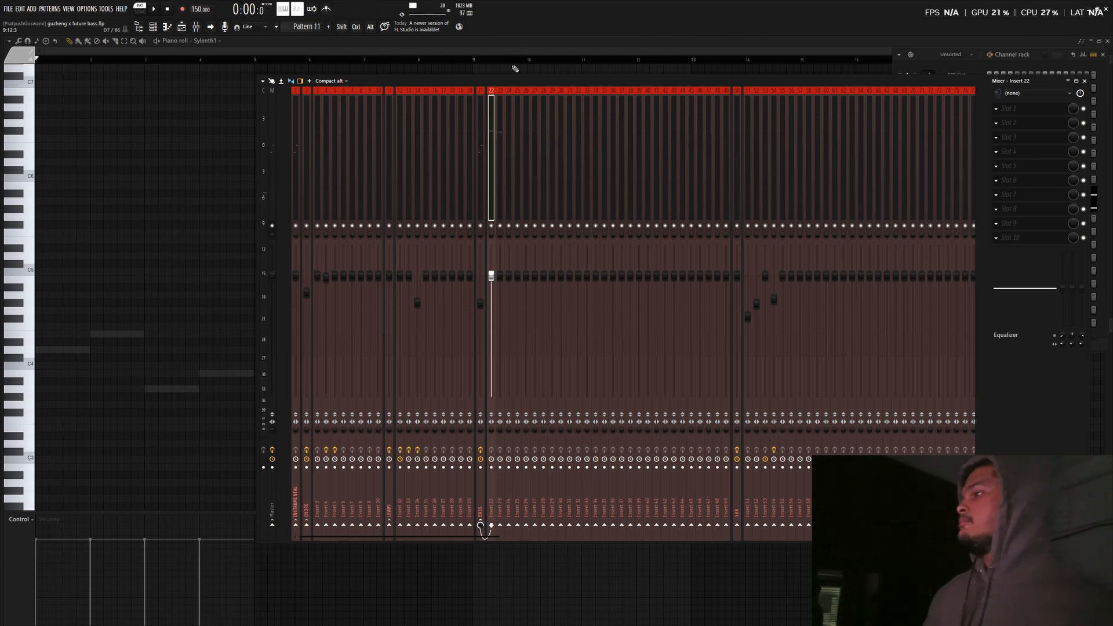
{"action": "mouse_move", "coordinate": [512, 81]}
{"action": "left_mouse_down"}
{"action": "mouse_move", "coordinate": [656, 147]}
{"action": "mouse_move", "coordinate": [558, 75]}
{"action": "mouse_move", "coordinate": [513, 66]}
{"action": "left_mouse_up"}
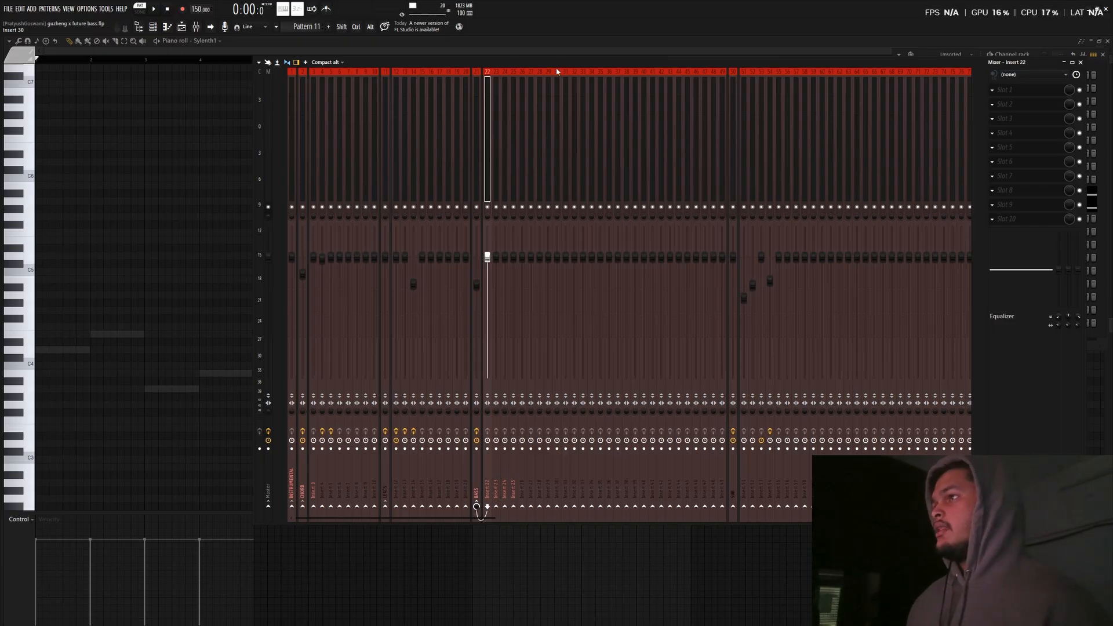
Inspect the Decapitator and Fruity Parametric EQ 2 settings on the BASS mixer track, closing each plugin
{"action": "mouse_move", "coordinate": [494, 129]}
{"action": "left_mouse_down"}
{"action": "mouse_move", "coordinate": [507, 127]}
{"action": "mouse_move", "coordinate": [476, 124]}
{"action": "left_mouse_up"}
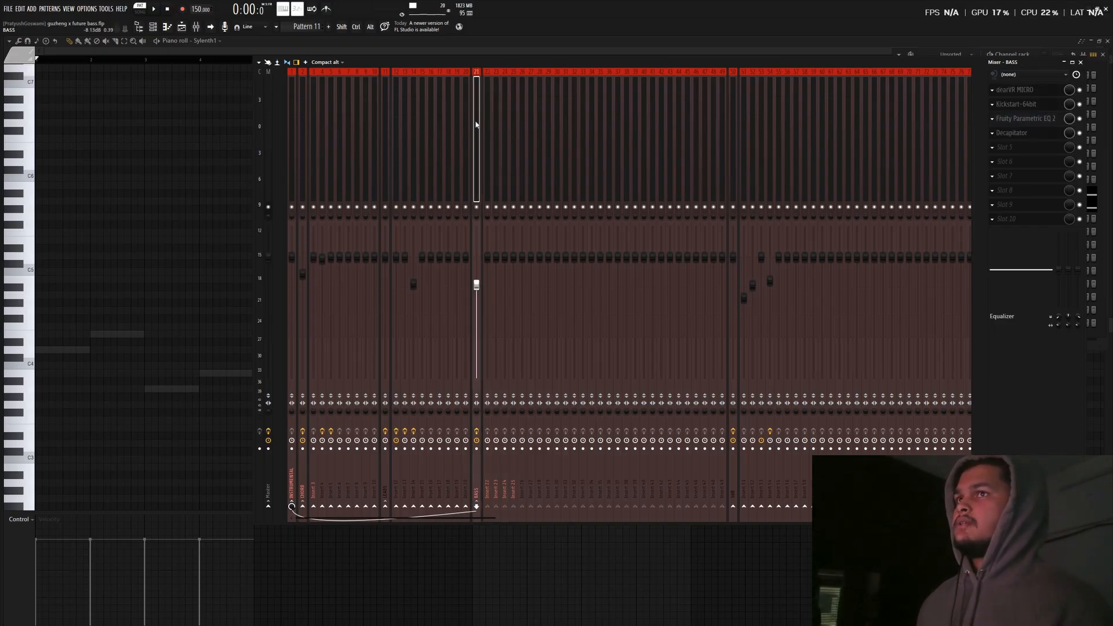
{"action": "left_click", "coordinate": [1044, 139]}
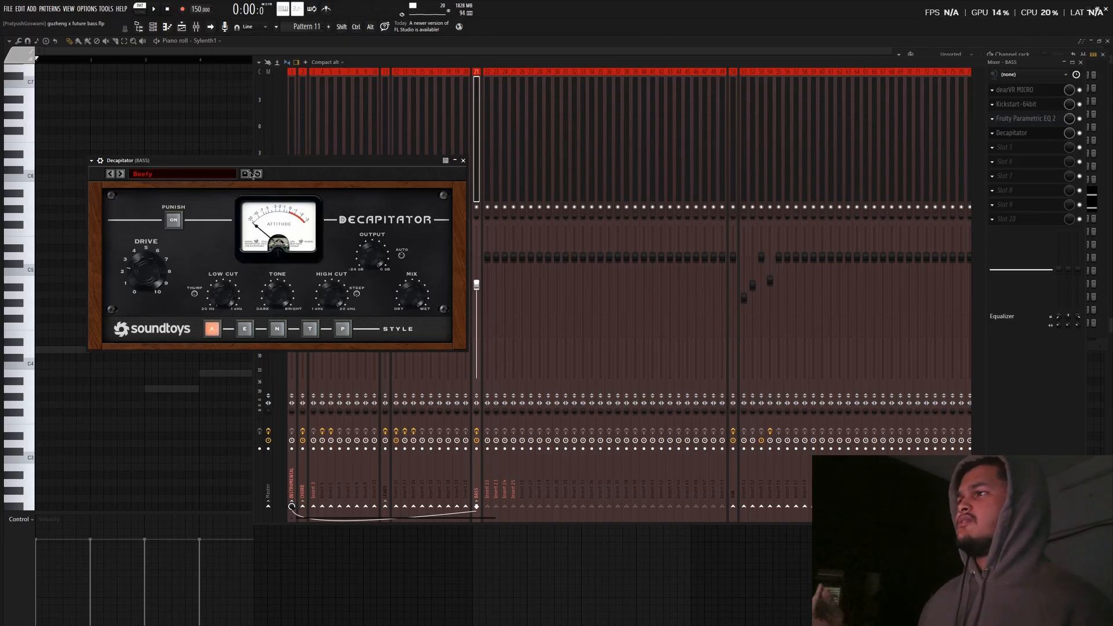
{"action": "left_click", "coordinate": [463, 161]}
{"action": "left_click", "coordinate": [1023, 119]}
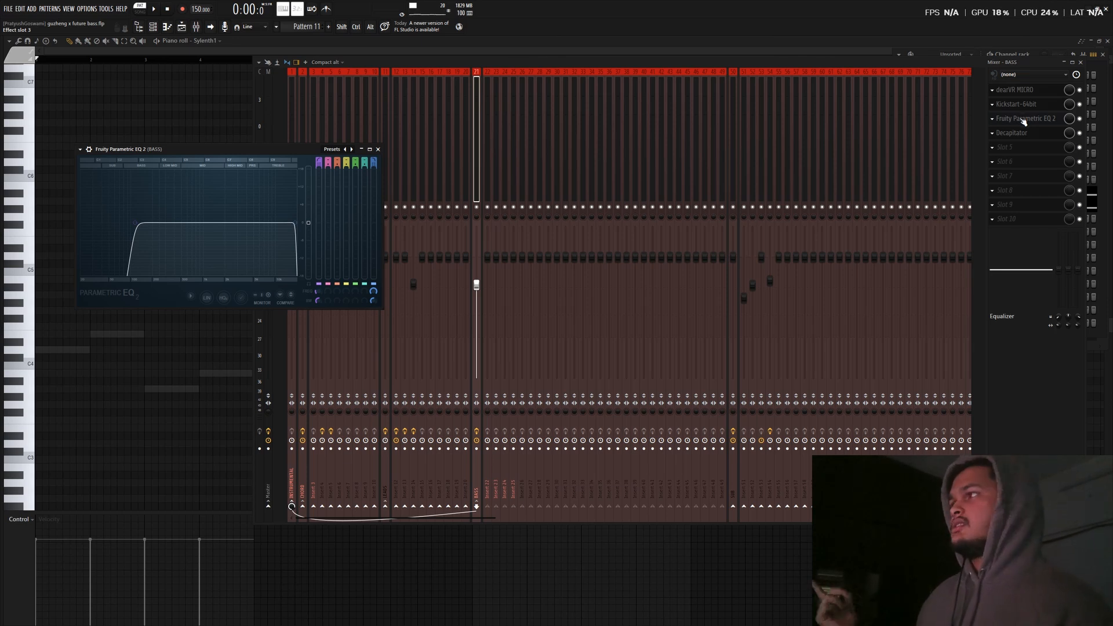
{"action": "left_click", "coordinate": [1024, 119]}
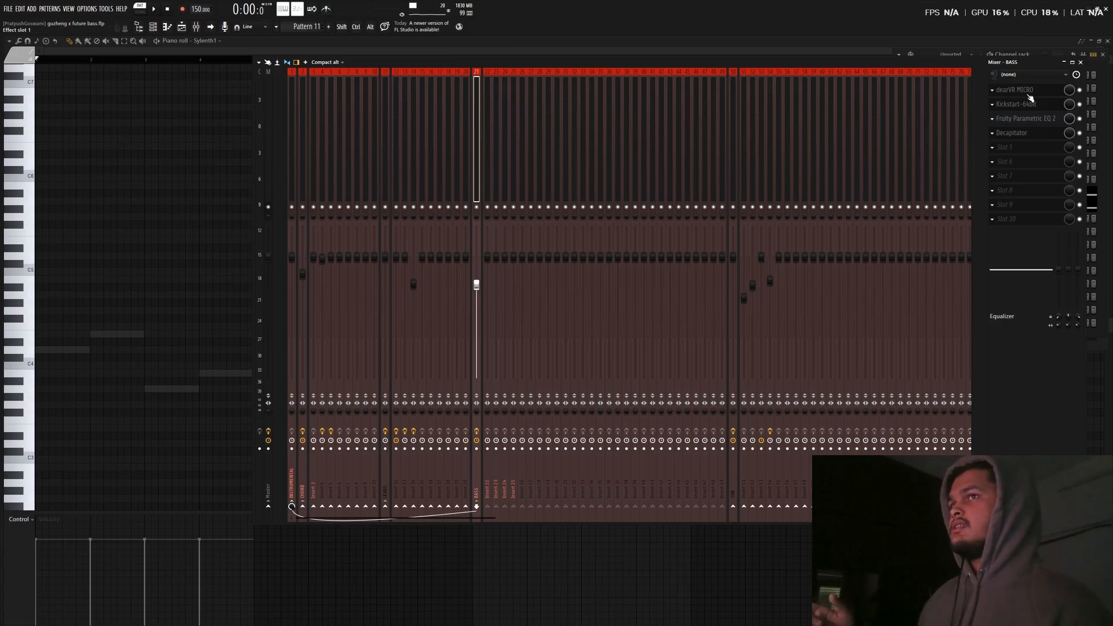
Check Insert 22, then inspect the dearVR MICRO settings on the BASS track and close the plugin
{"action": "left_click", "coordinate": [485, 106]}
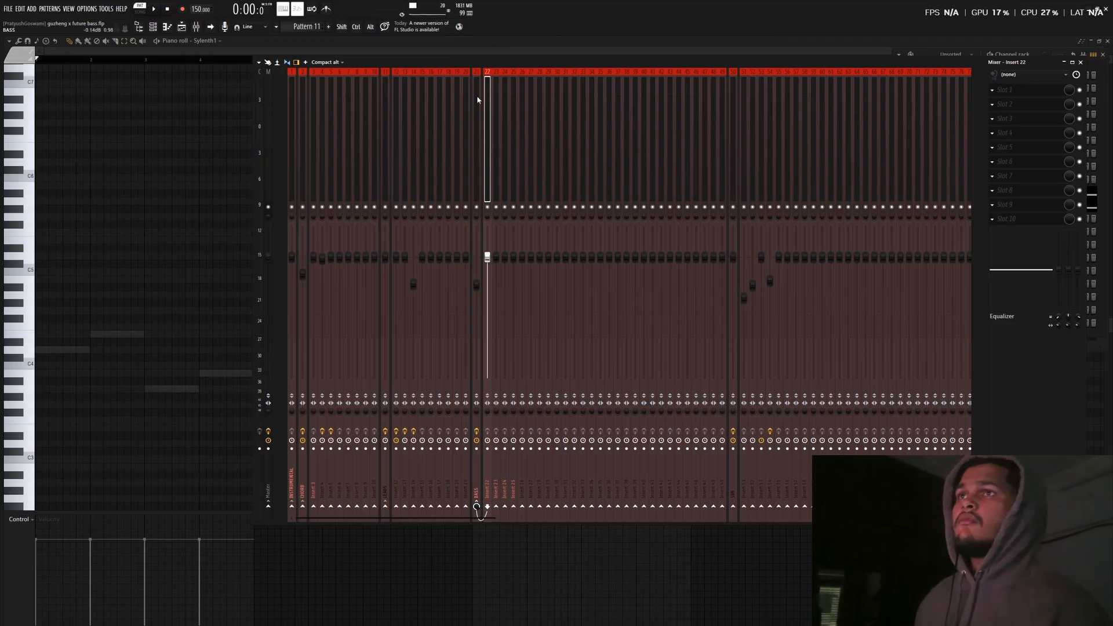
{"action": "left_click", "coordinate": [477, 95]}
{"action": "left_click", "coordinate": [1019, 94]}
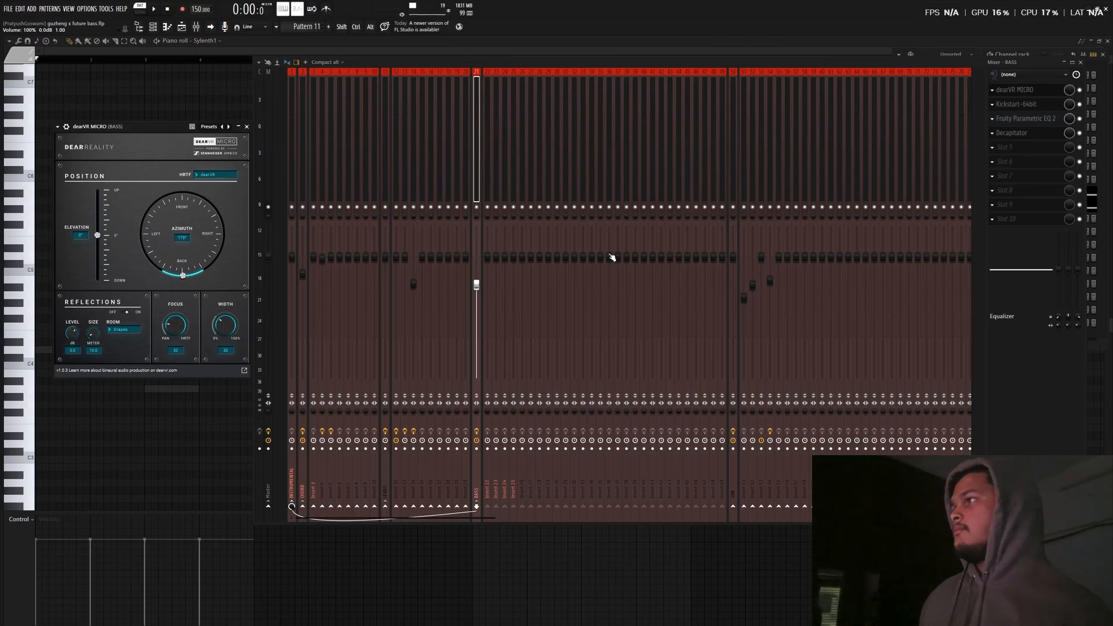
{"action": "left_click", "coordinate": [247, 127]}
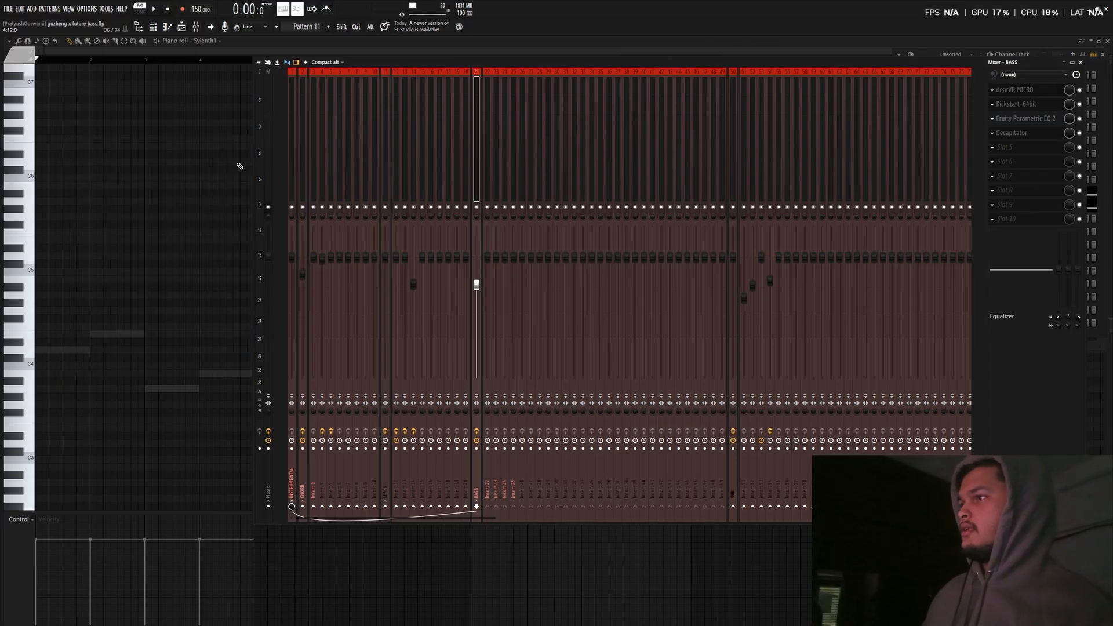
Try toggling dearVR MICRO on the BASS track with playback, then select Insert 22 and return to the piano roll
{"action": "left_click", "coordinate": [1079, 90]}
{"action": "key", "text": "space"}
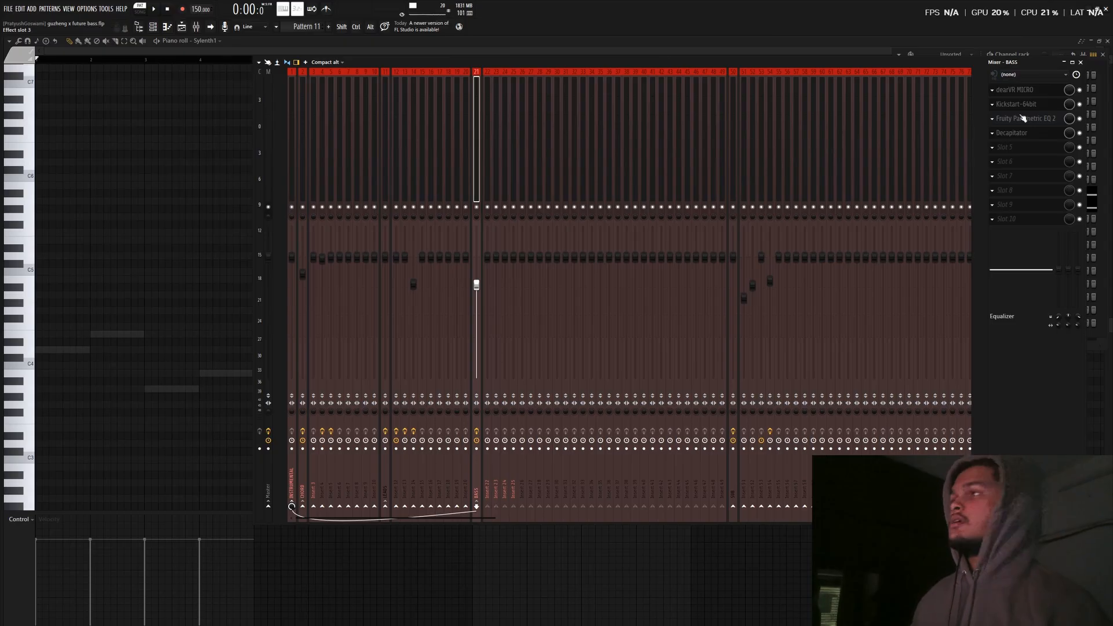
{"action": "left_click", "coordinate": [487, 116]}
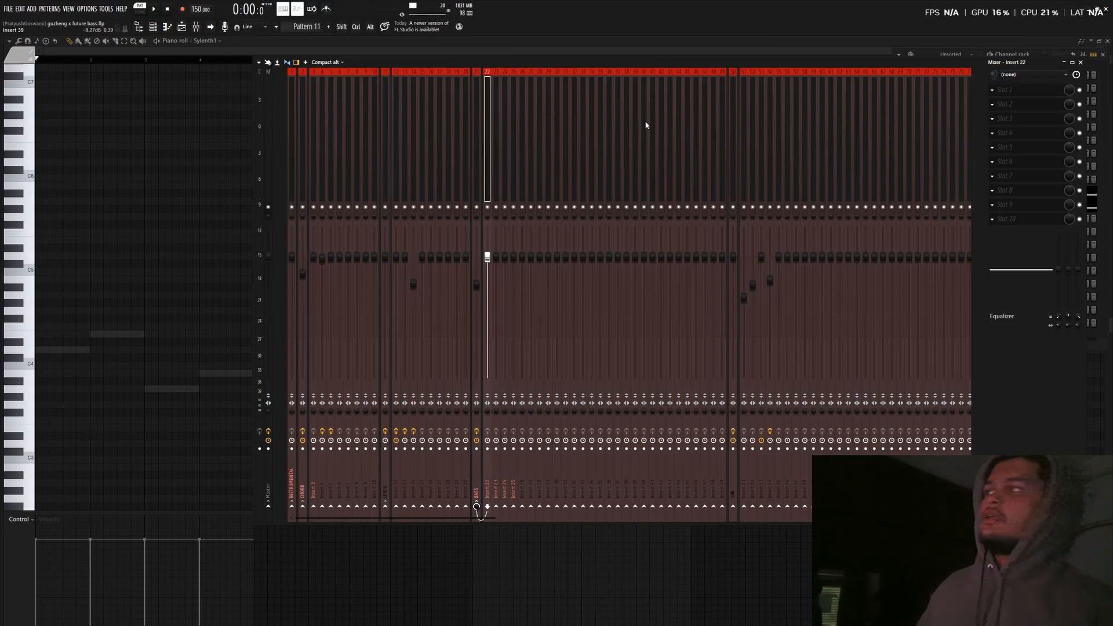
{"action": "left_click", "coordinate": [191, 153]}
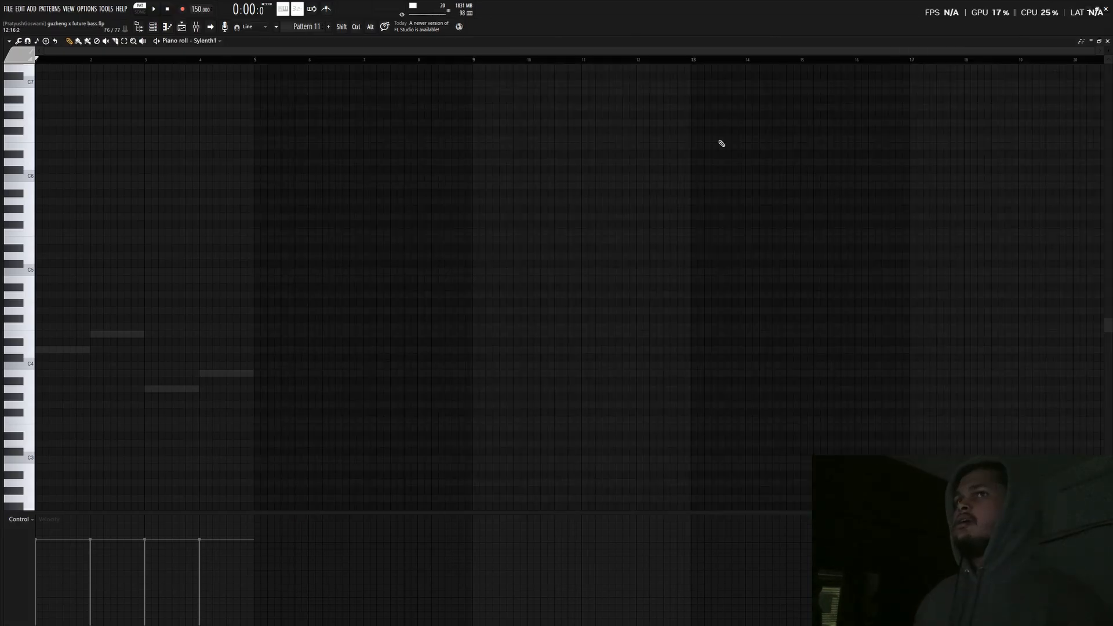
Close the piano roll and mixer and bring the whole arrangement into view in the playlist
{"action": "left_click", "coordinate": [1107, 41]}
{"action": "key", "text": "F9"}
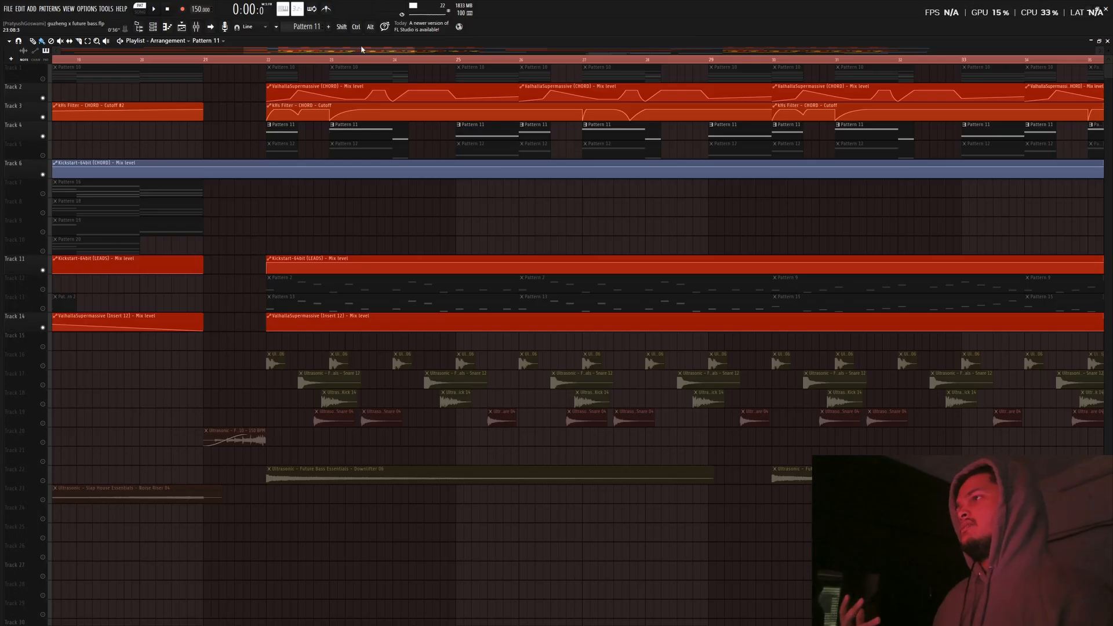
{"action": "left_click_drag", "start_coordinate": [414, 50], "coordinate": [1069, 47]}
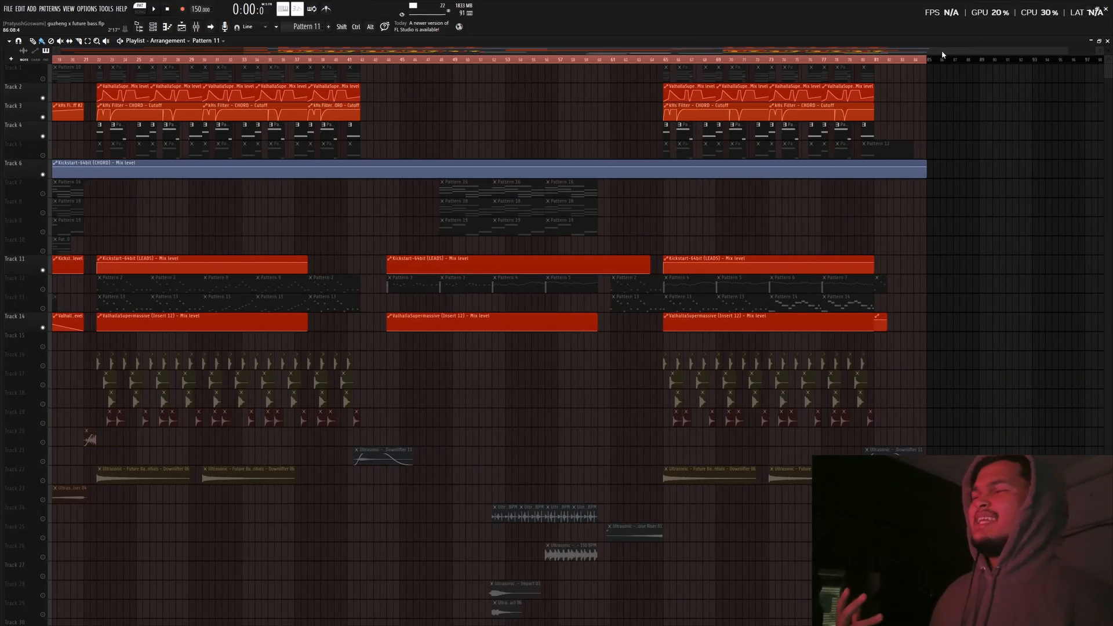
{"action": "left_click_drag", "start_coordinate": [945, 51], "coordinate": [485, 34]}
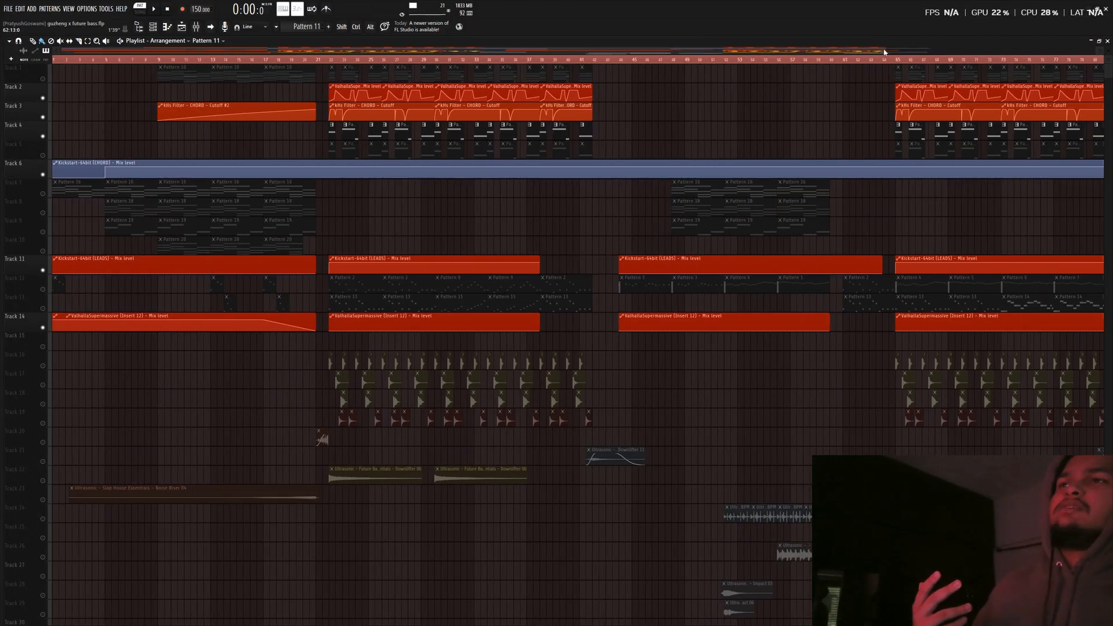
{"action": "left_click_drag", "start_coordinate": [883, 50], "coordinate": [993, 54]}
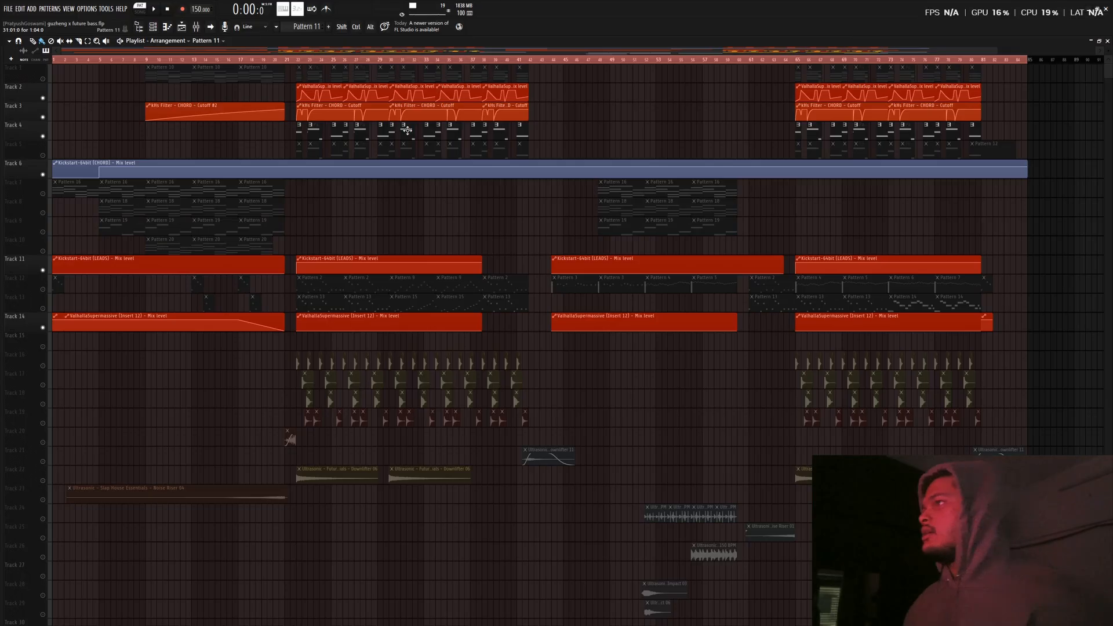
Play the first drop briefly, solo Track 5 in the playlist, and audition Pattern 12 in pattern mode
{"action": "left_click", "coordinate": [300, 63]}
{"action": "key", "text": "space"}
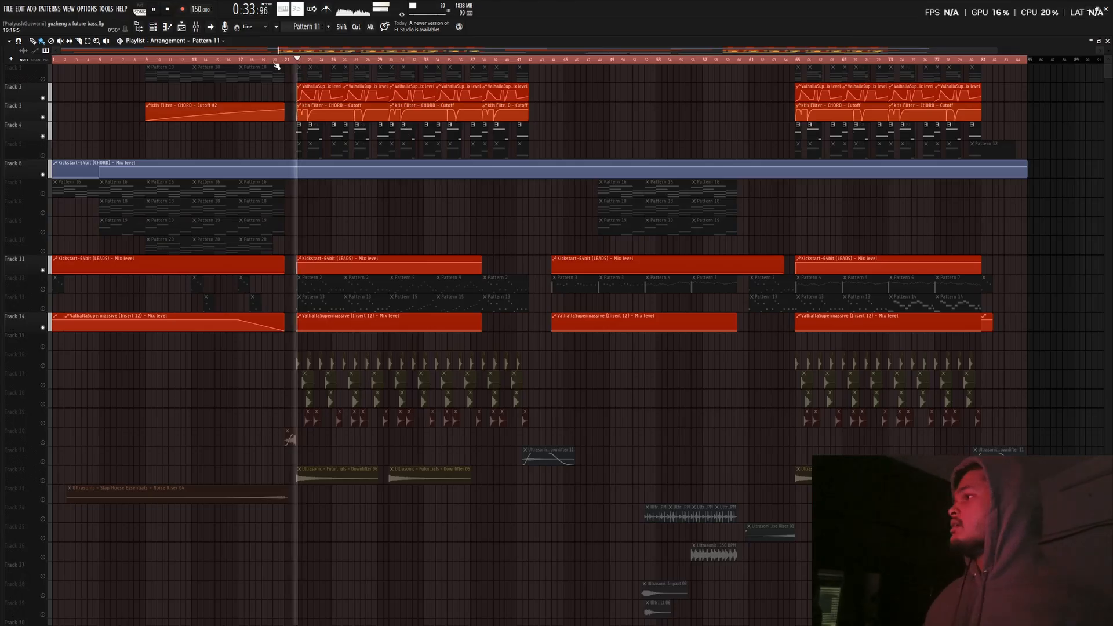
{"action": "key", "text": "space"}
{"action": "right_click", "coordinate": [46, 155]}
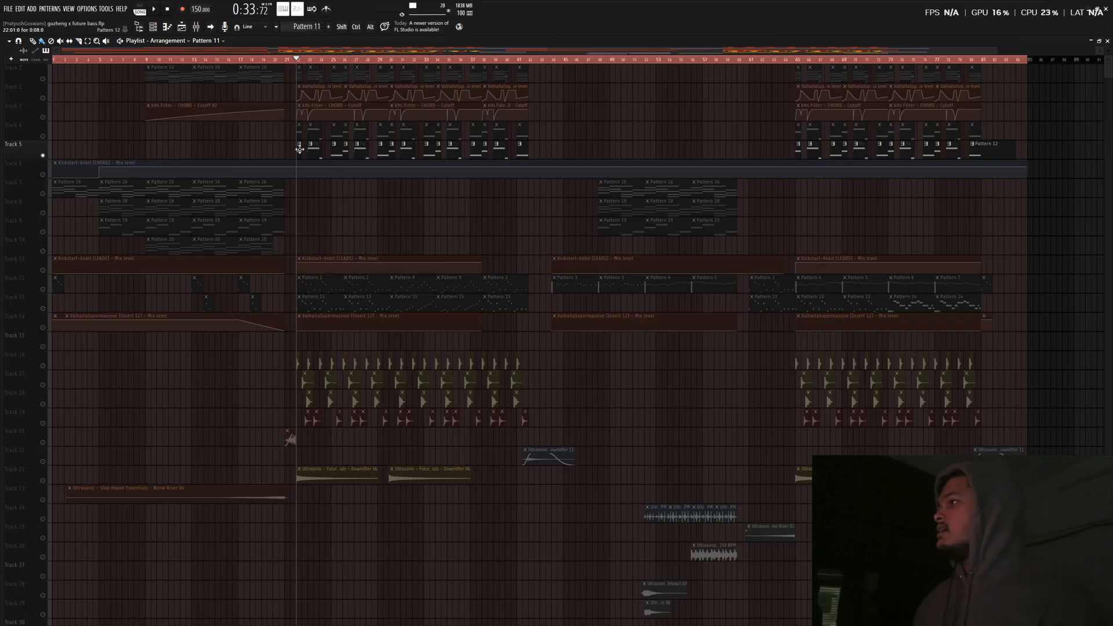
{"action": "key", "text": "l"}
{"action": "key", "text": "space"}
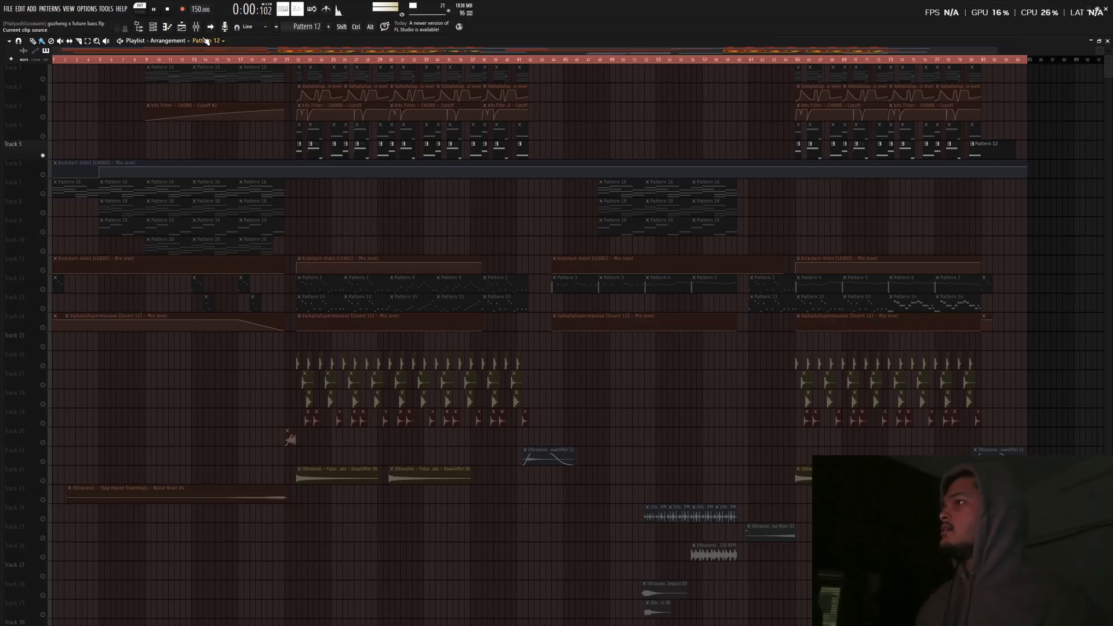
Inspect the sub preset in Sylenth1 #5, close the instrument, show the SUB mixer track, and stop playback
{"action": "left_click", "coordinate": [167, 27]}
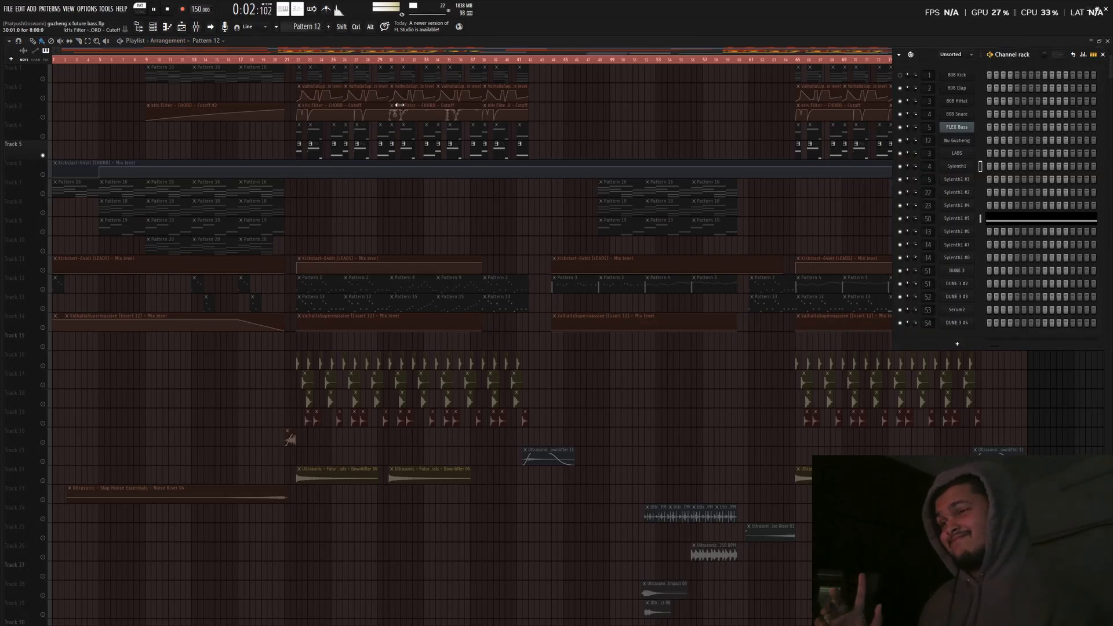
{"action": "left_click", "coordinate": [967, 225]}
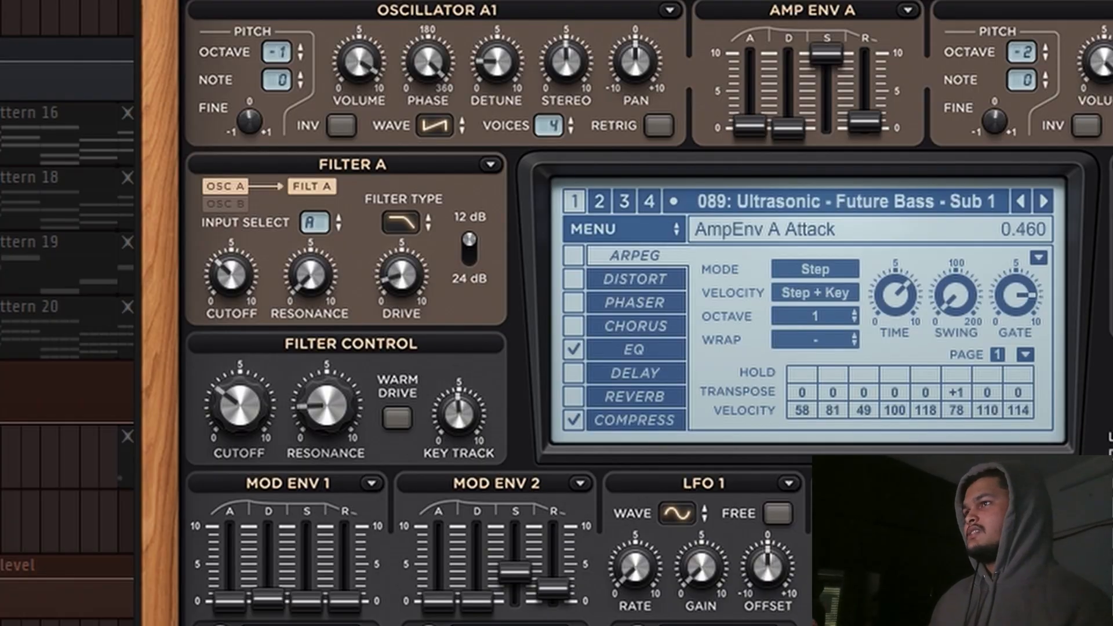
{"action": "key", "text": "Escape"}
{"action": "left_click", "coordinate": [195, 27]}
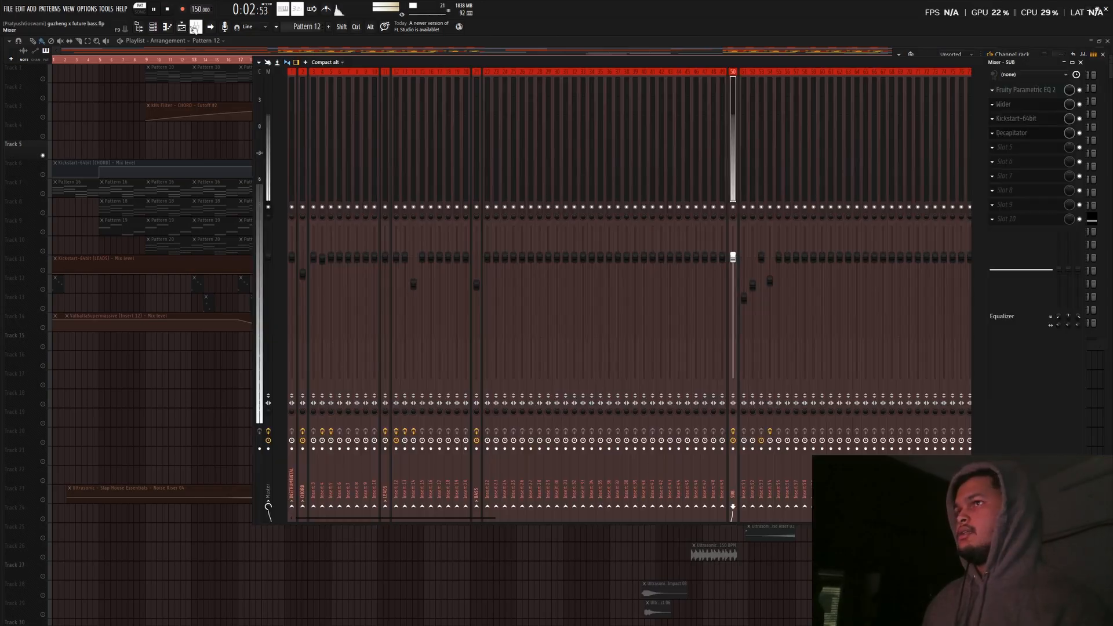
{"action": "key", "text": "space"}
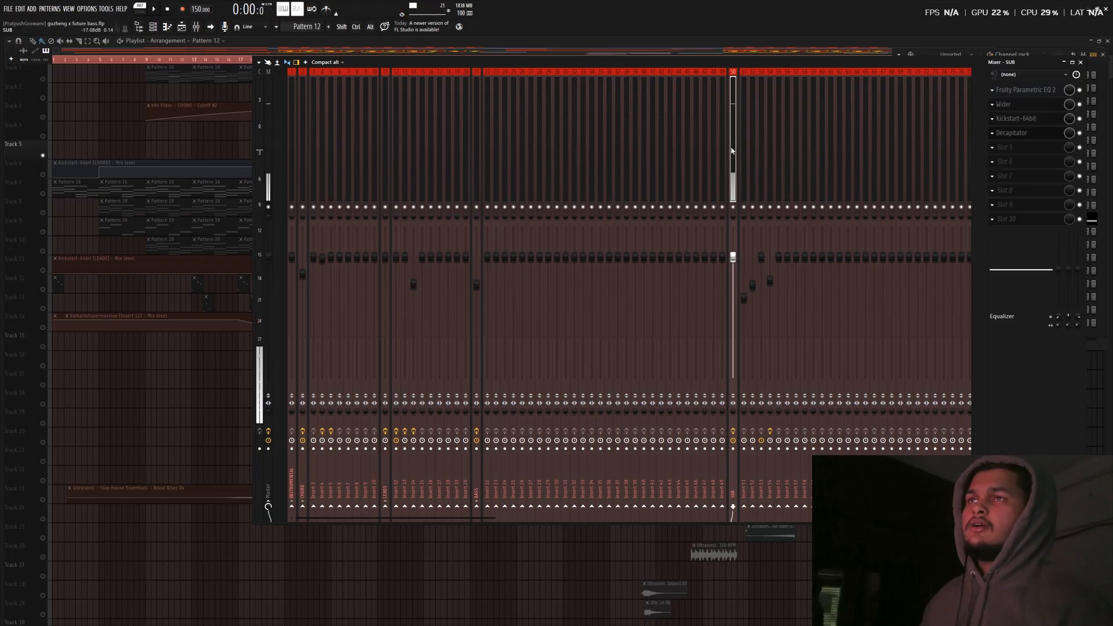
Compare Wider's Mono option off and on on the SUB track during playback, close the plugin, and stop playback
{"action": "left_click", "coordinate": [1023, 106]}
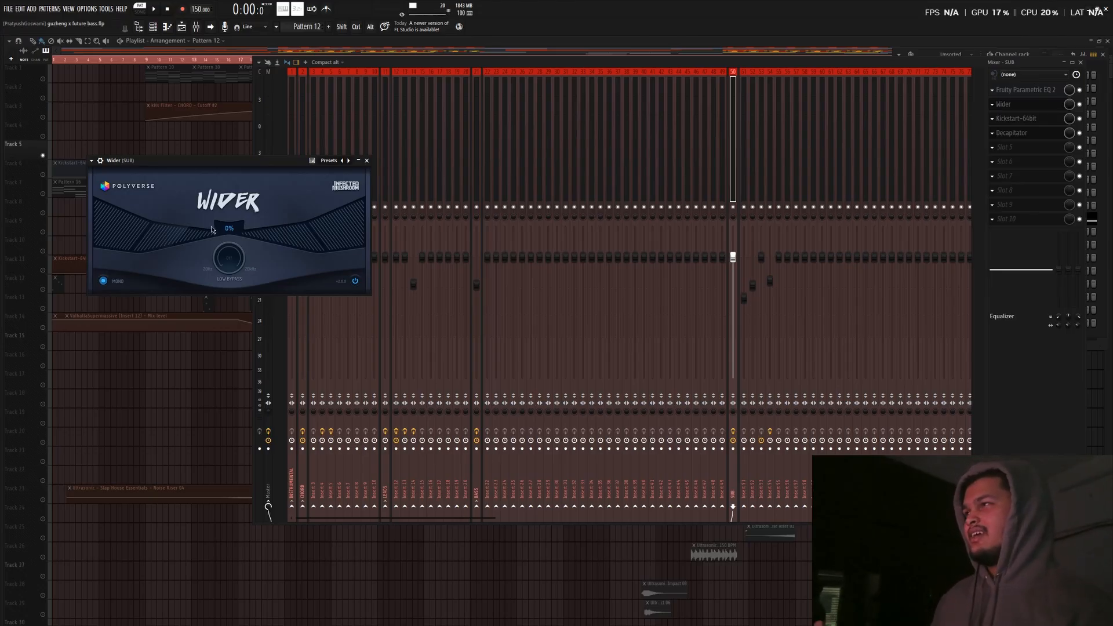
{"action": "left_click", "coordinate": [104, 281]}
{"action": "key", "text": "space"}
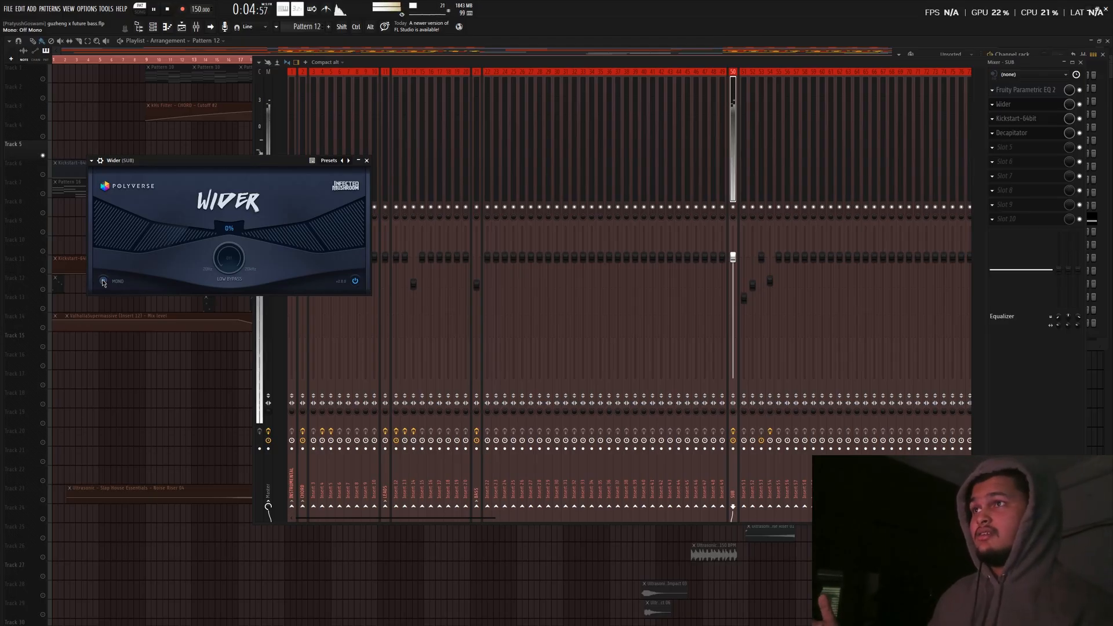
{"action": "left_click", "coordinate": [104, 282]}
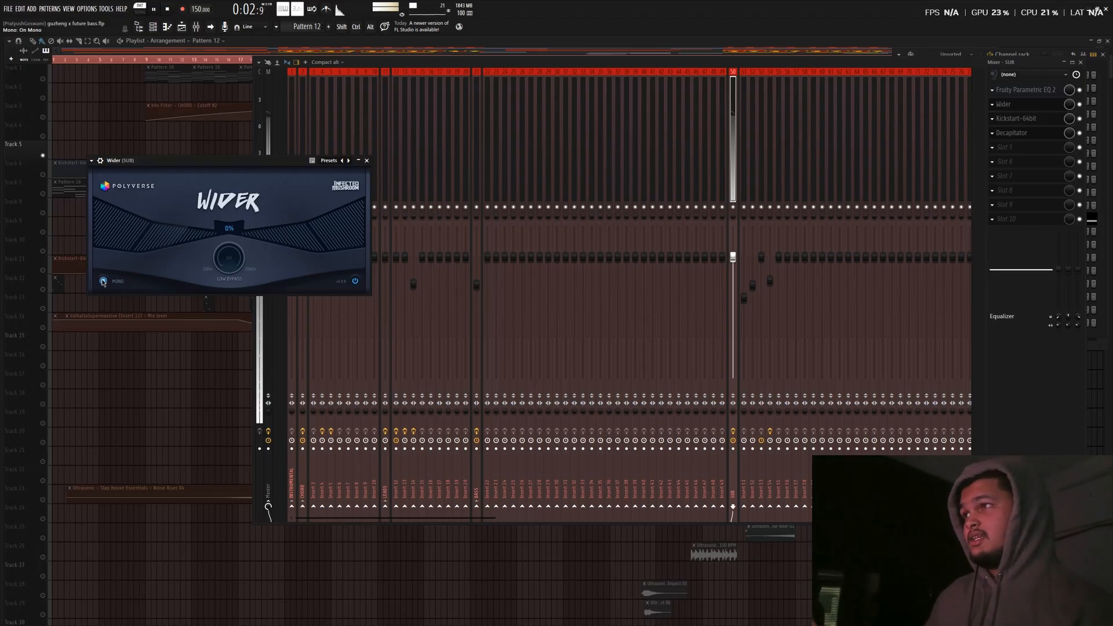
{"action": "left_click", "coordinate": [103, 281]}
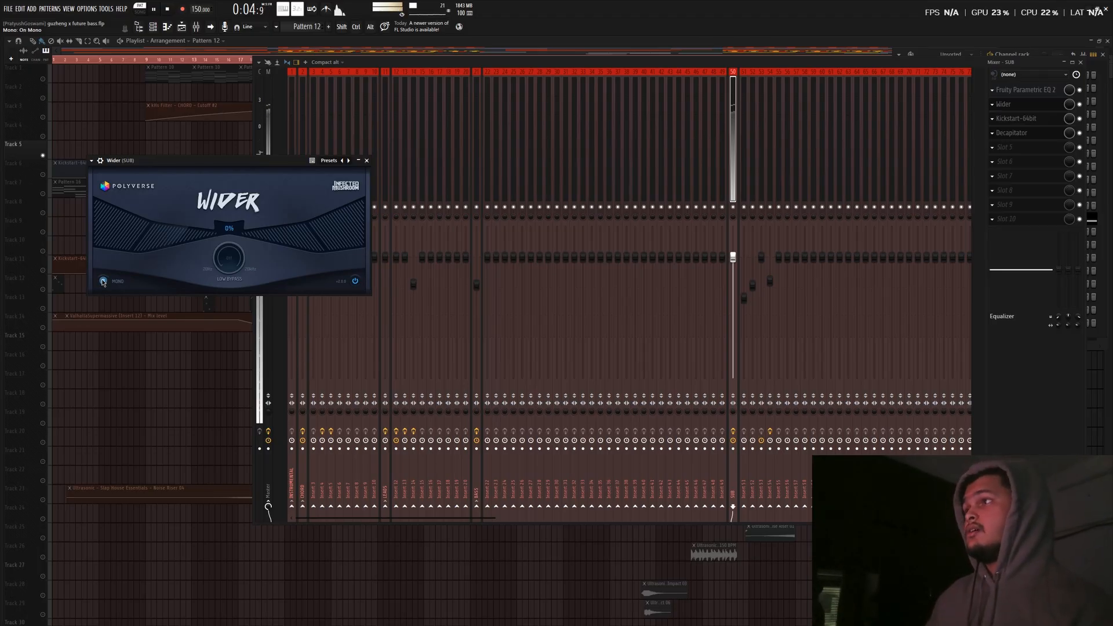
{"action": "left_click", "coordinate": [367, 161]}
{"action": "key", "text": "space"}
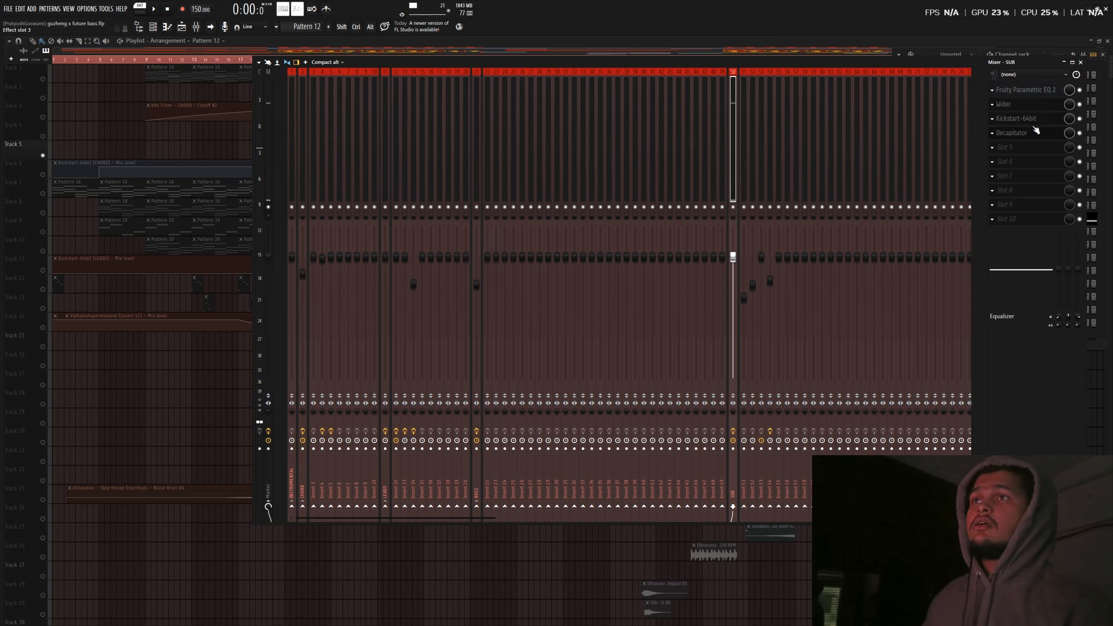
During playback, sweep the low-pass band in SUB's Fruity Parametric EQ 2 up to about 3558 Hz and back to 56 Hz, and close it
{"action": "left_click", "coordinate": [1032, 110]}
{"action": "left_click", "coordinate": [1032, 109]}
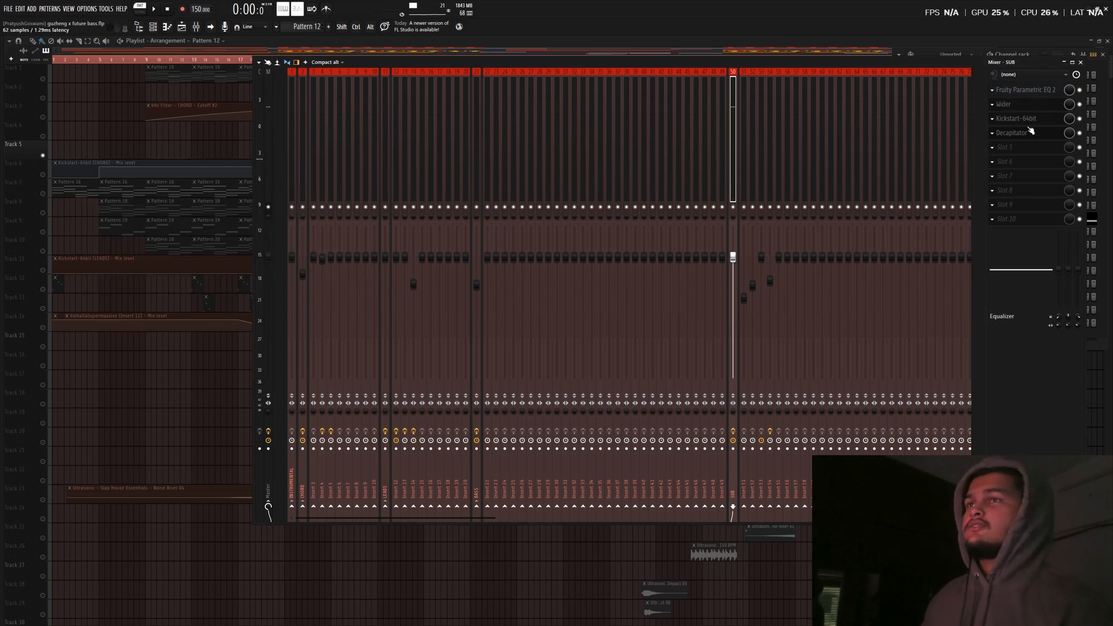
{"action": "left_click", "coordinate": [1032, 91]}
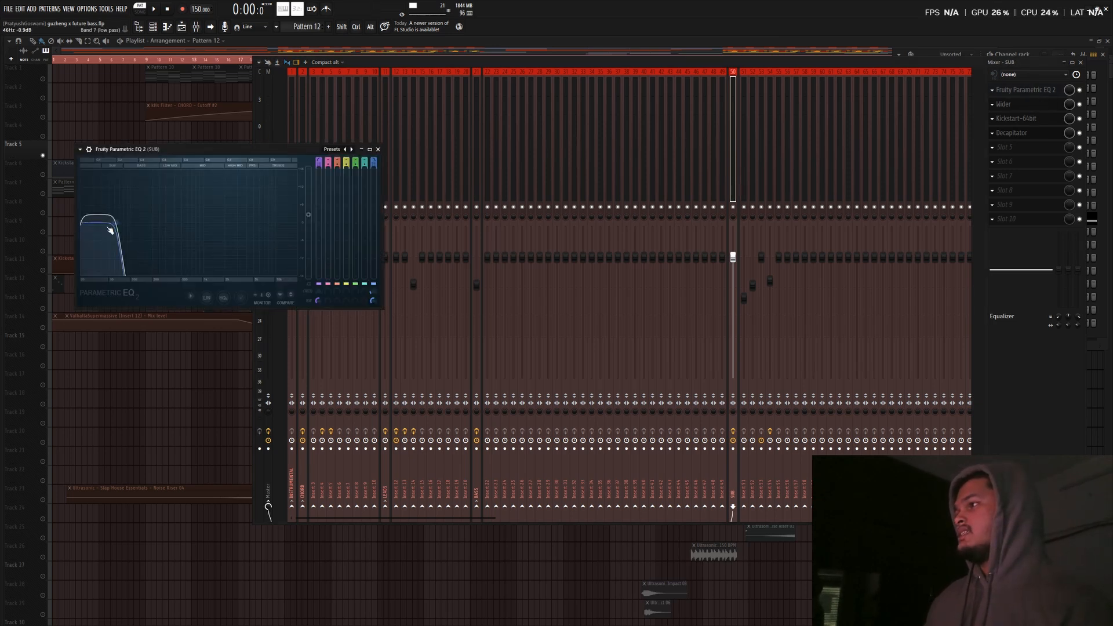
{"action": "key", "text": "space"}
{"action": "left_click_drag", "start_coordinate": [116, 229], "coordinate": [242, 223]}
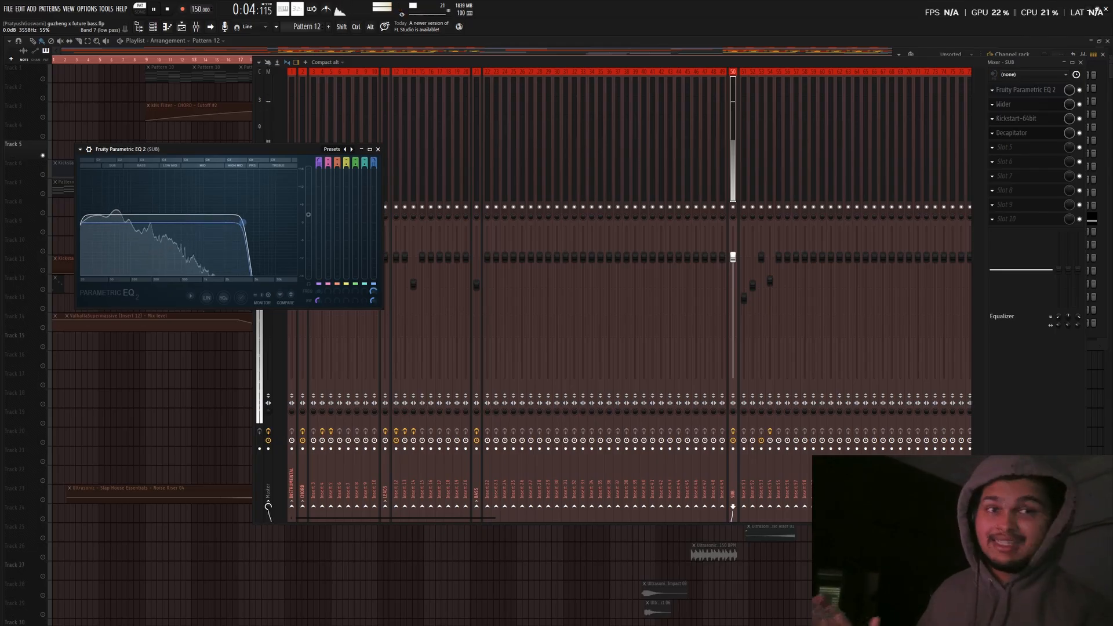
{"action": "left_click_drag", "start_coordinate": [242, 223], "coordinate": [117, 222]}
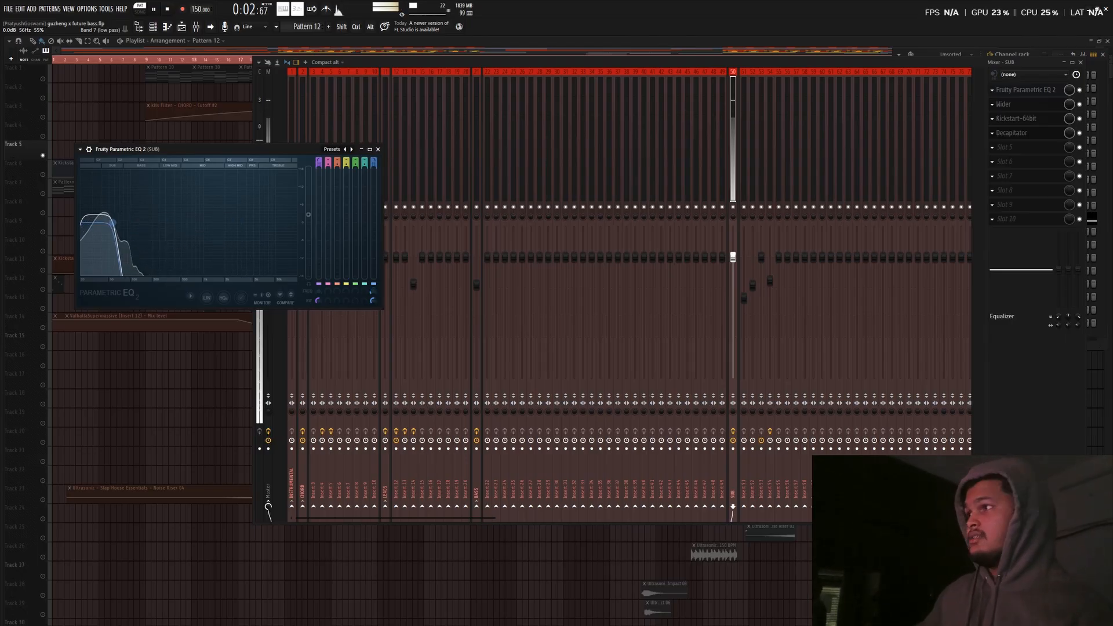
{"action": "left_click", "coordinate": [379, 150]}
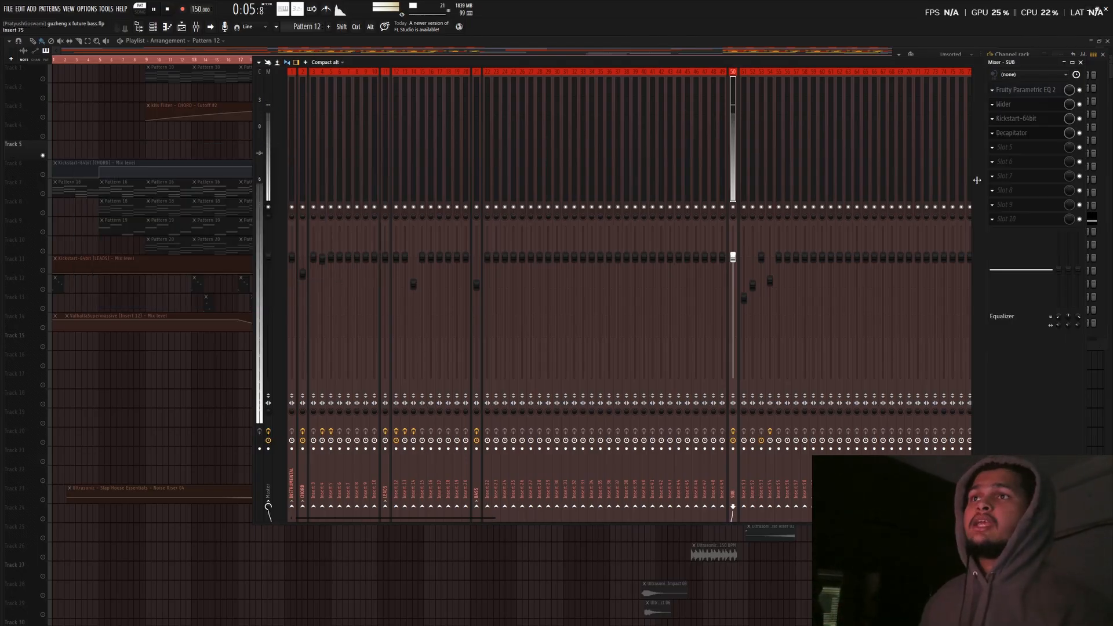
Inspect the Decapitator settings on the SUB track, close the plugin, select the BASS track, and return to the playlist
{"action": "left_click", "coordinate": [1044, 134]}
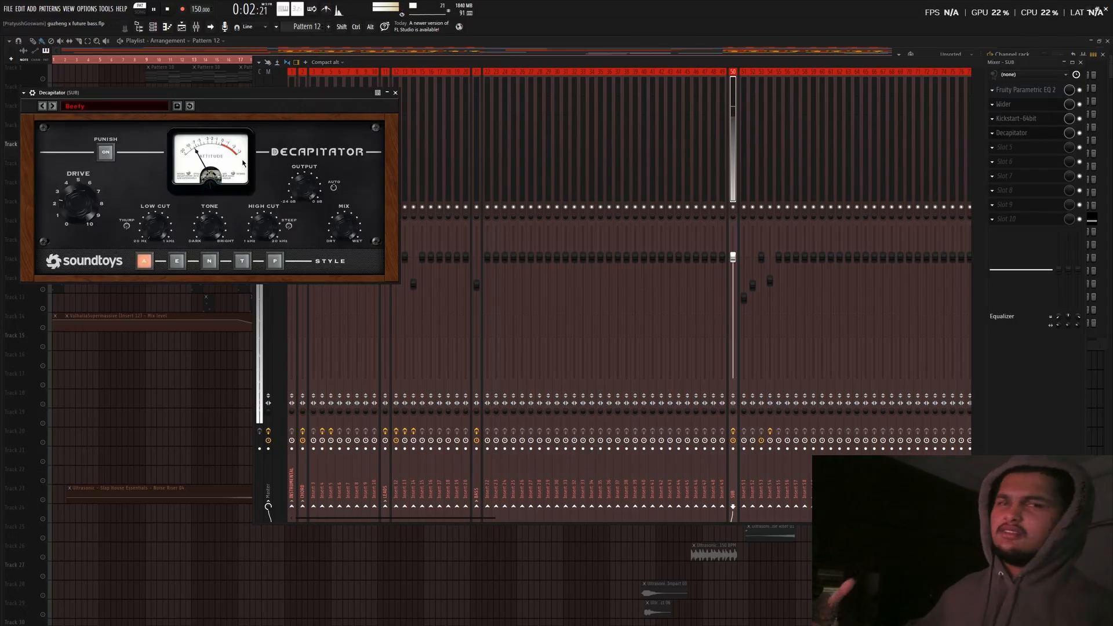
{"action": "left_click", "coordinate": [396, 93]}
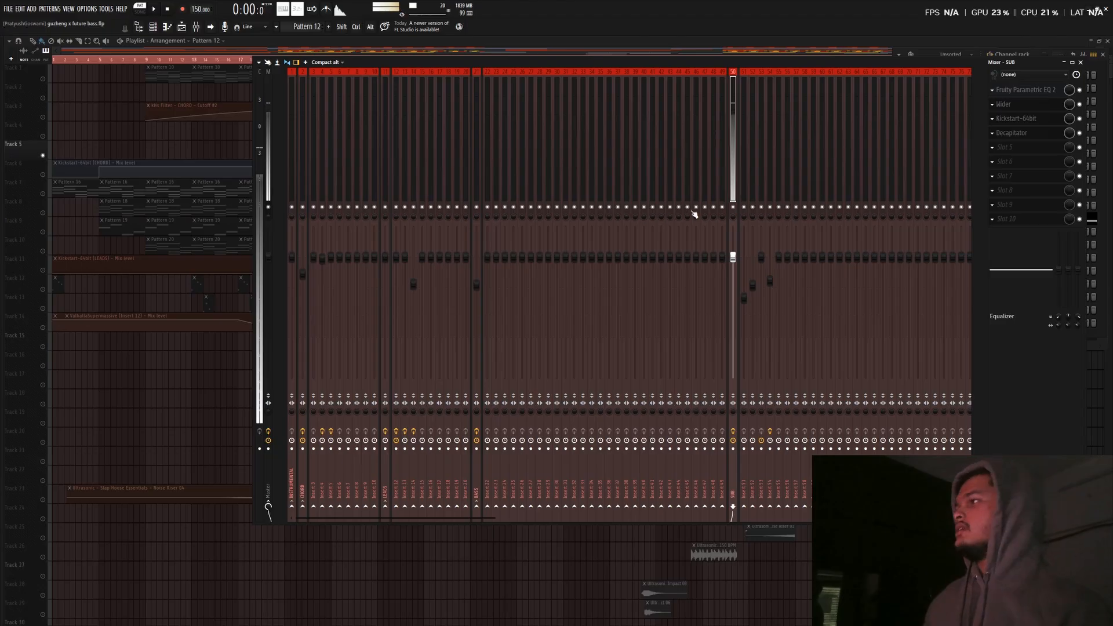
{"action": "left_click", "coordinate": [474, 153]}
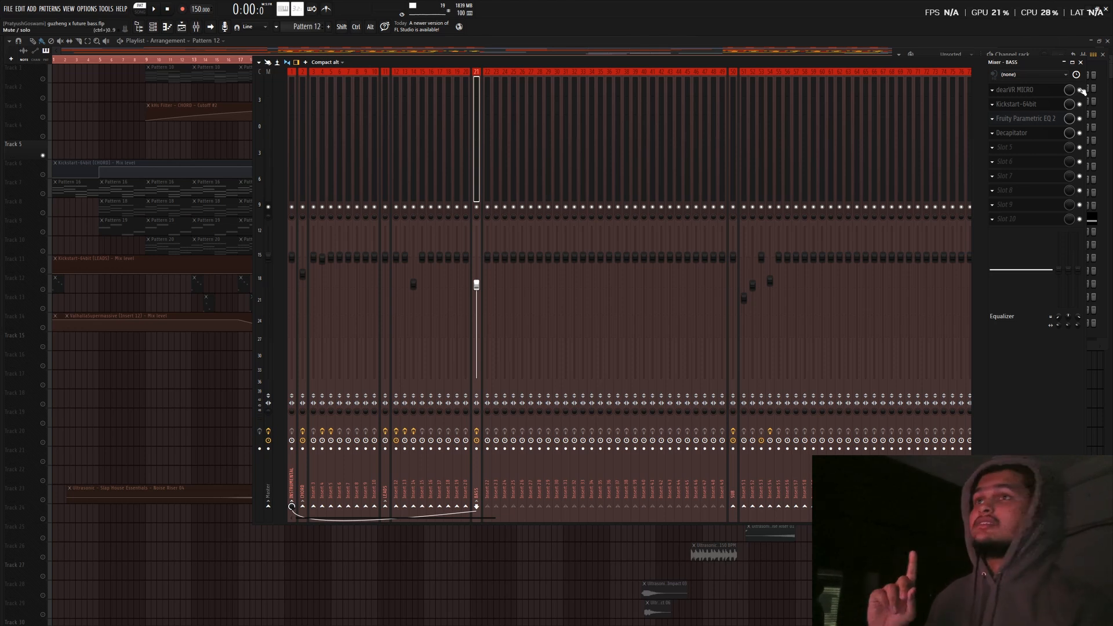
{"action": "left_click", "coordinate": [178, 368]}
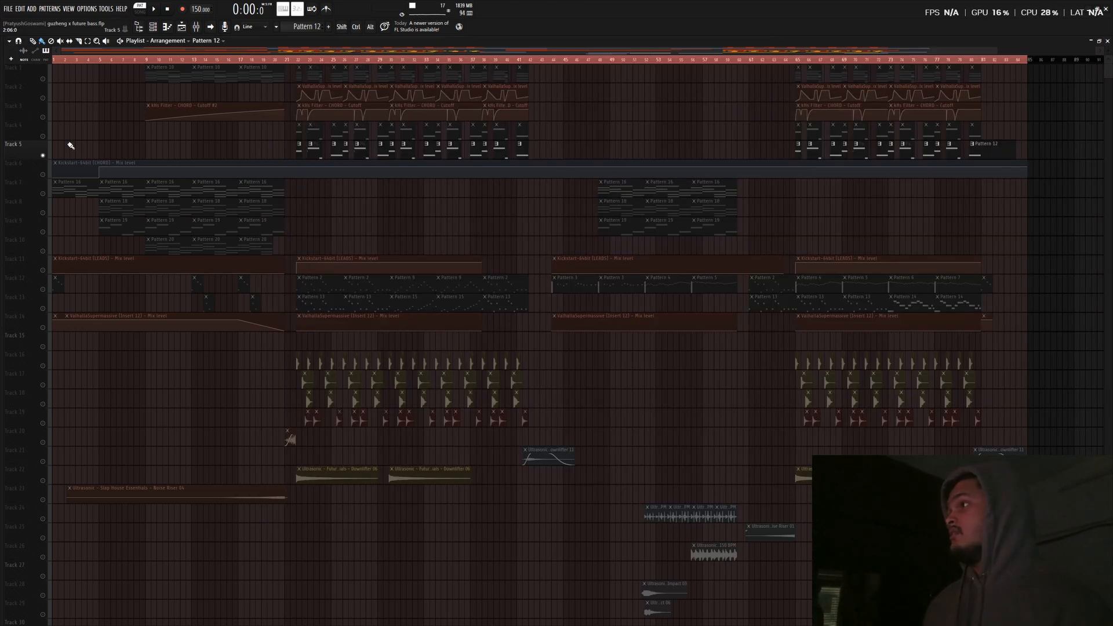
Unmute Track 4 alongside Track 5 and play the first drop, comparing the BASS track with dearVR MICRO off and on
{"action": "left_click", "coordinate": [44, 136]}
{"action": "left_click", "coordinate": [297, 60]}
{"action": "key", "text": "space"}
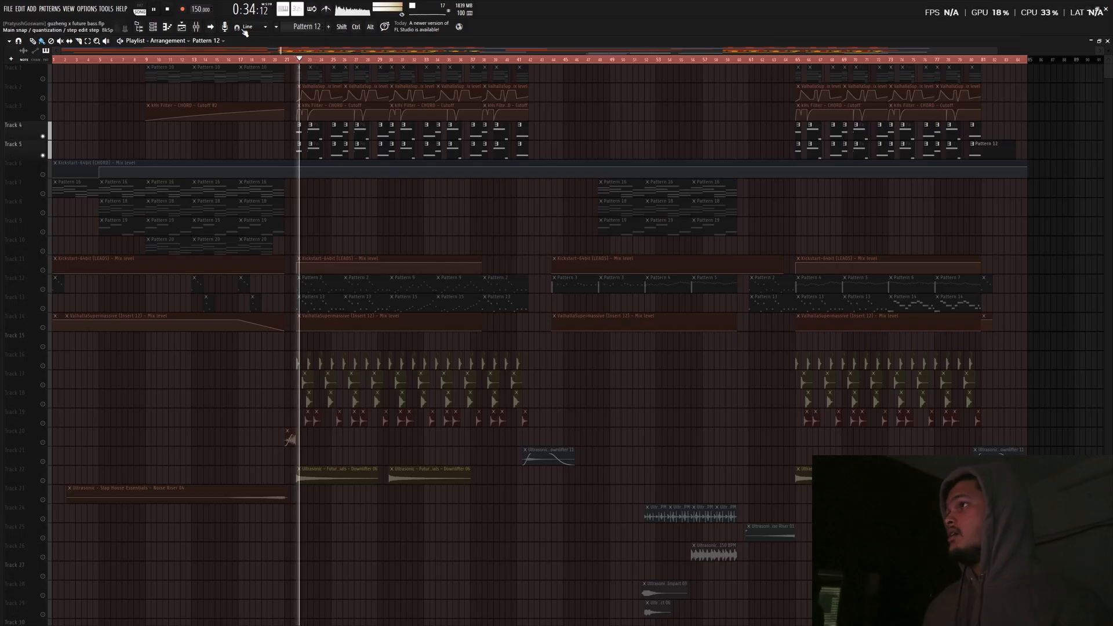
{"action": "left_click", "coordinate": [198, 28]}
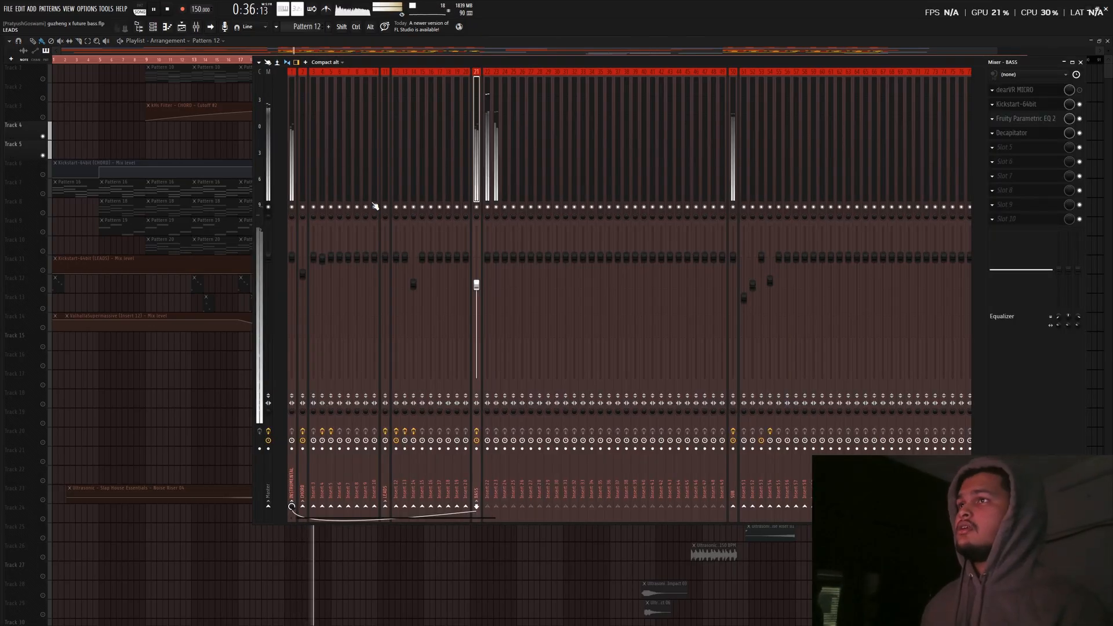
{"action": "key", "text": "space"}
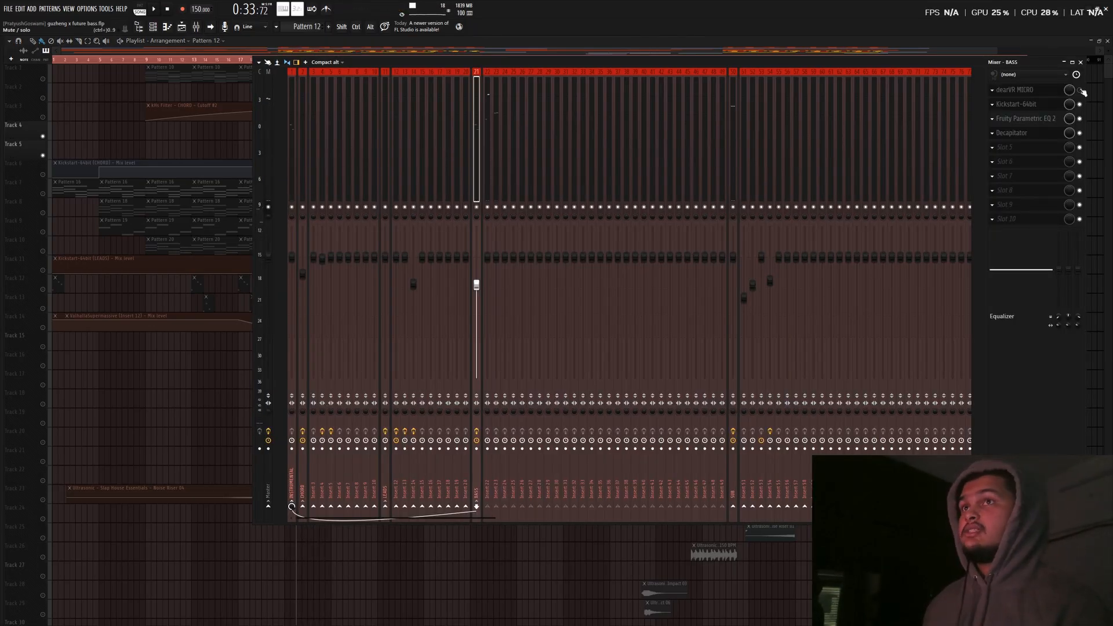
{"action": "key", "text": "space"}
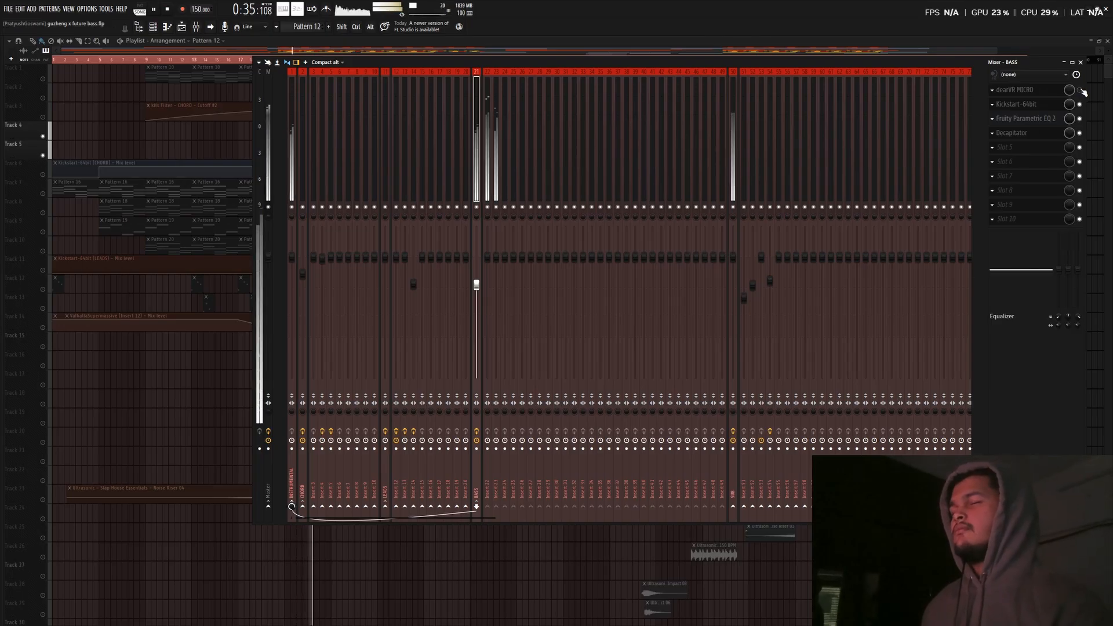
{"action": "key", "text": "space"}
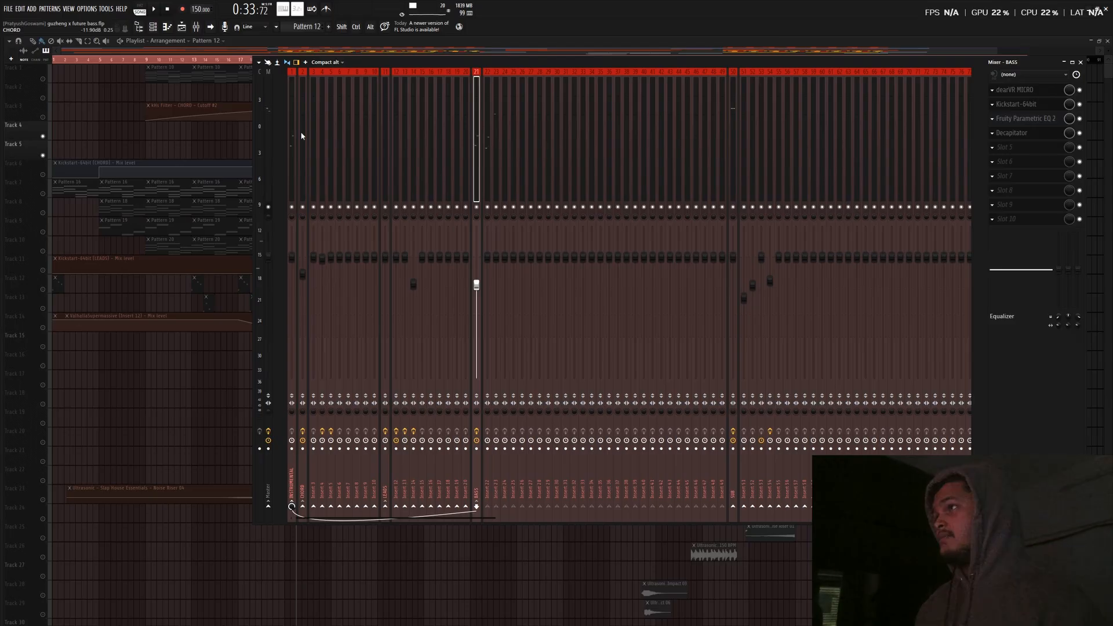
Loop a short section inside the first drop and play it while viewing the BASS track's effects in the mixer
{"action": "key", "text": "F9"}
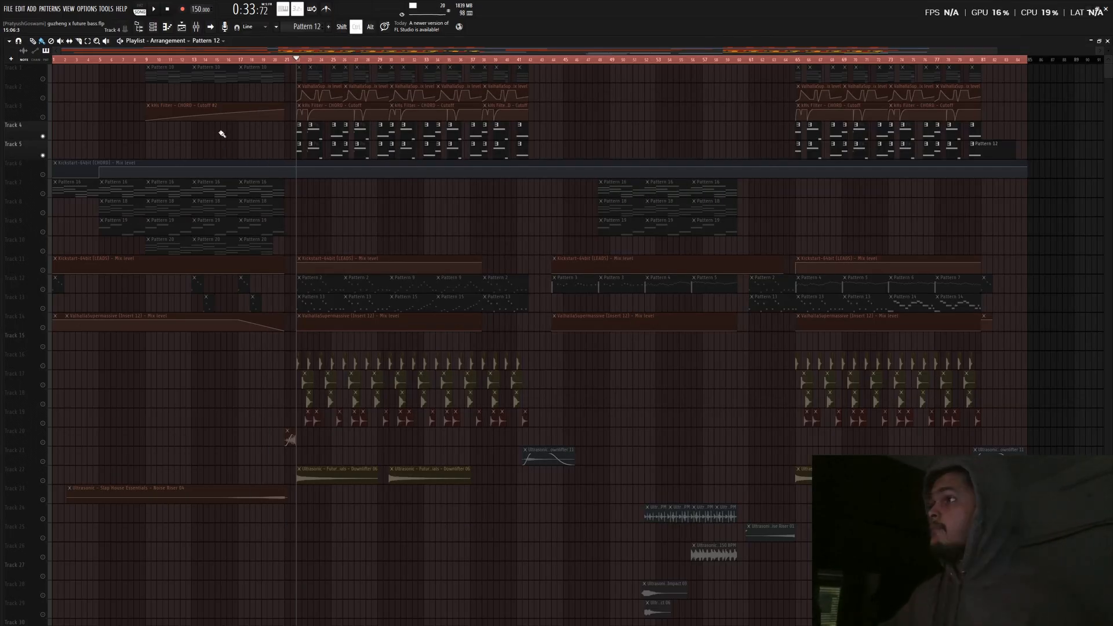
{"action": "key", "text": "ctrl+d"}
{"action": "left_click", "coordinate": [333, 62]}
{"action": "left_click_drag", "start_coordinate": [333, 62], "coordinate": [349, 63]}
{"action": "key", "text": "space"}
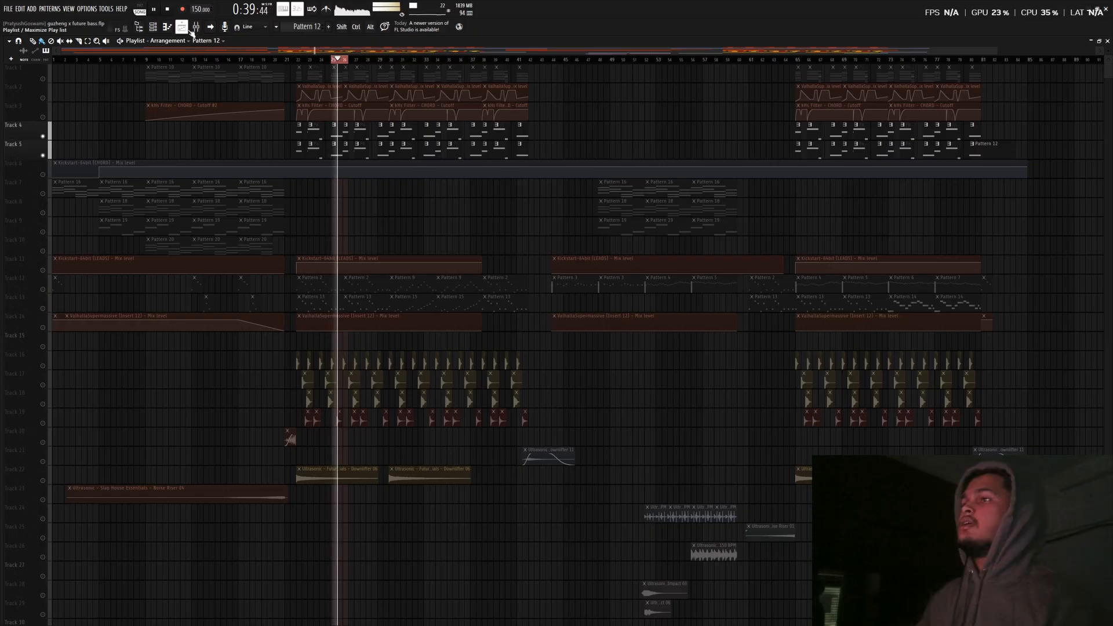
{"action": "key", "text": "F9"}
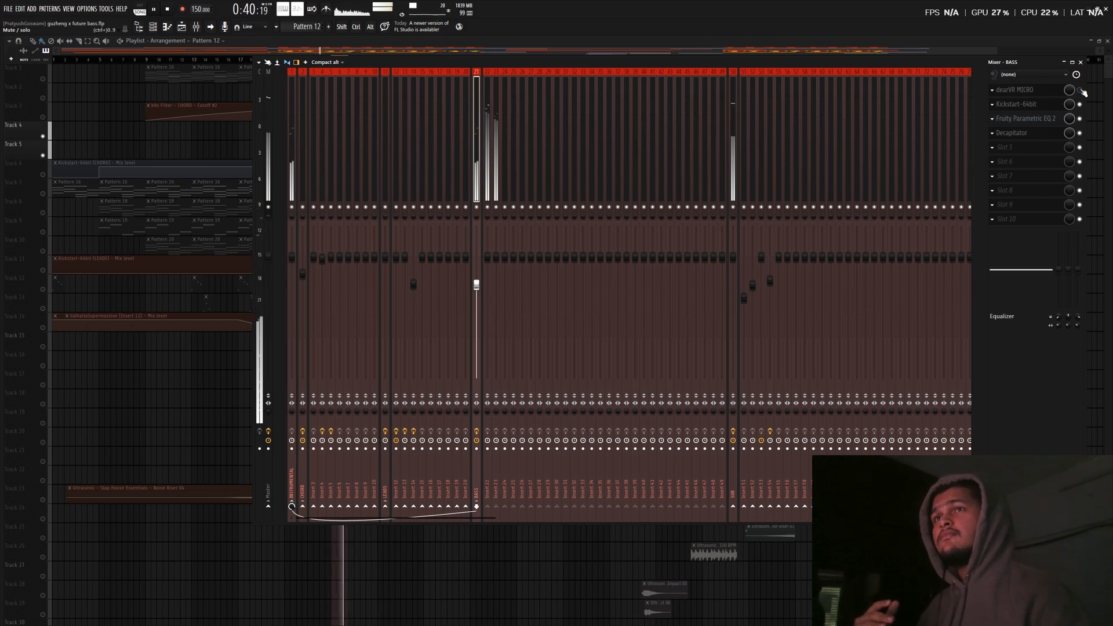
Stop playback, return to the playlist, and unmute the ValhallaSupermassive automation on Track 2
{"action": "key", "text": "space"}
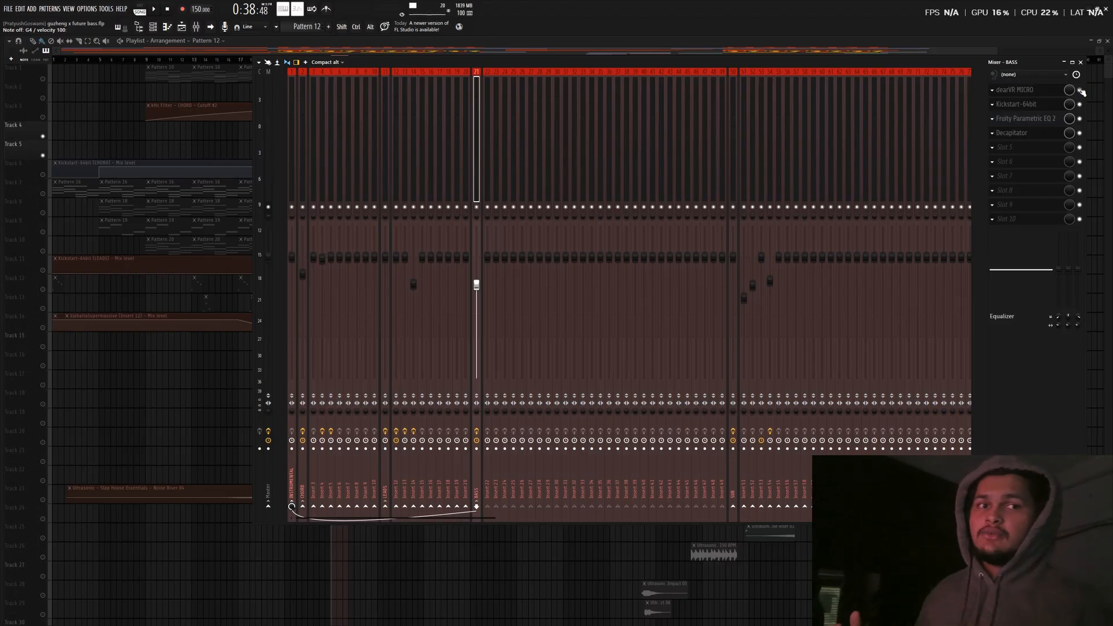
{"action": "key", "text": "F9"}
{"action": "left_click", "coordinate": [42, 97]}
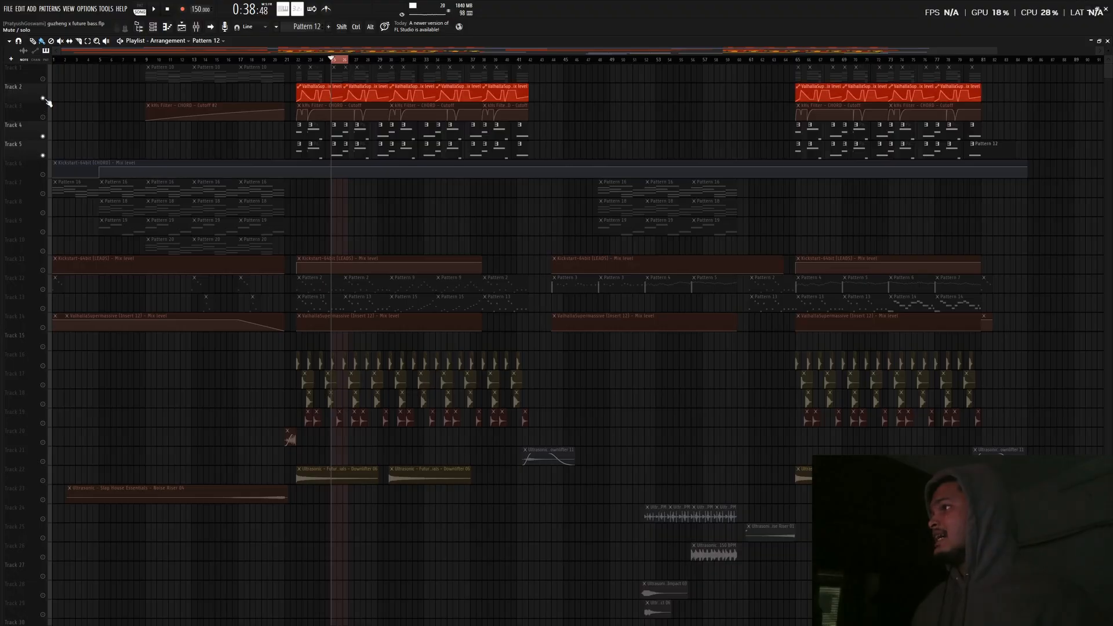
Unmute Tracks 1, 3, 11, 12, 13 and 14 and place the playhead at the start of the first drop
{"action": "left_click", "coordinate": [43, 79]}
{"action": "left_click", "coordinate": [44, 117]}
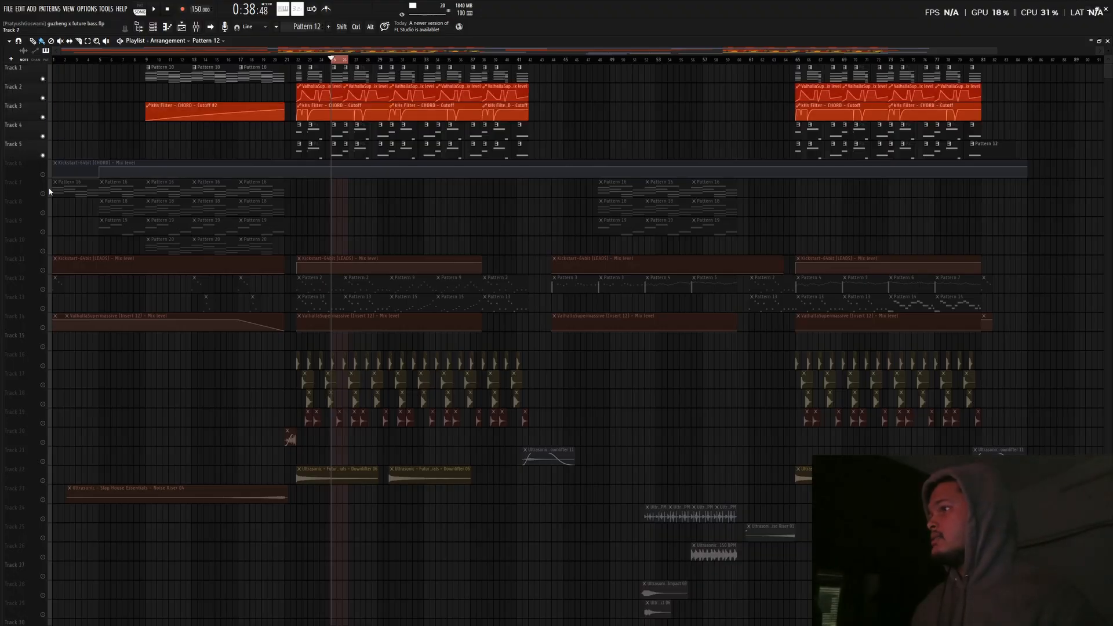
{"action": "left_click", "coordinate": [42, 288]}
{"action": "left_click", "coordinate": [43, 308]}
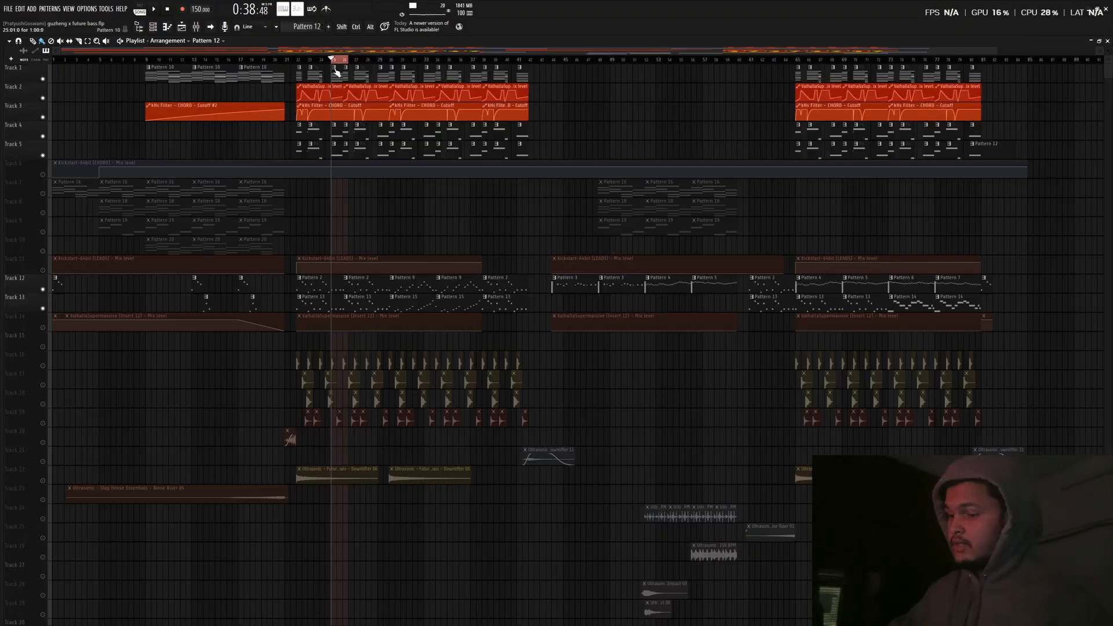
{"action": "left_click", "coordinate": [295, 59]}
{"action": "left_click", "coordinate": [43, 271]}
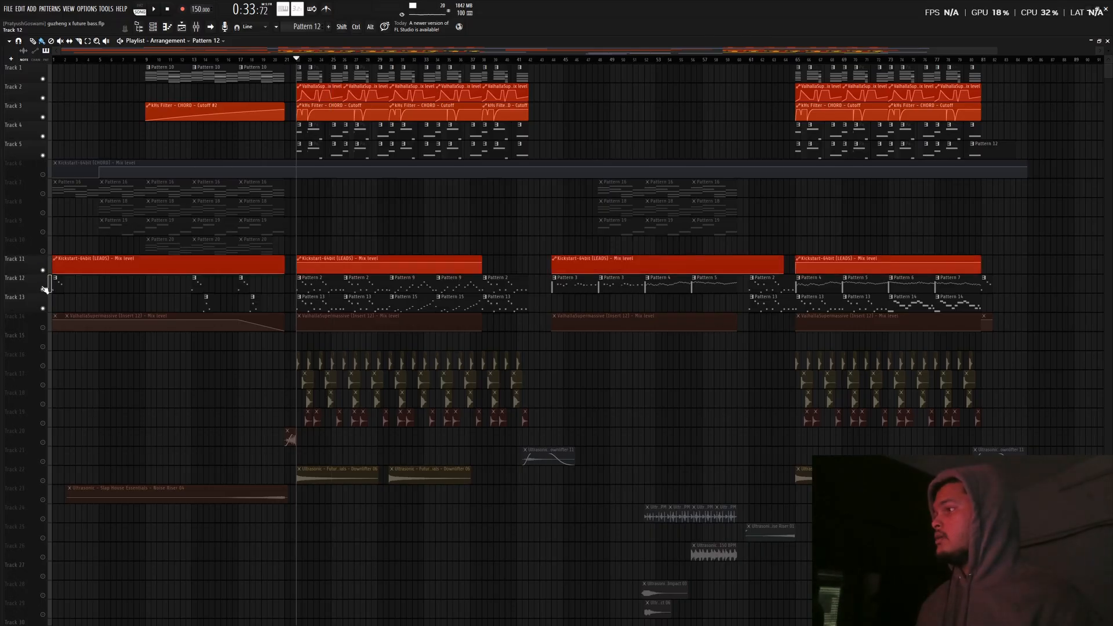
{"action": "left_click", "coordinate": [43, 328]}
Play the first drop, unmute the CHORDS Kickstart automation on Track 6, and watch the mixer levels before stopping
{"action": "key", "text": "space"}
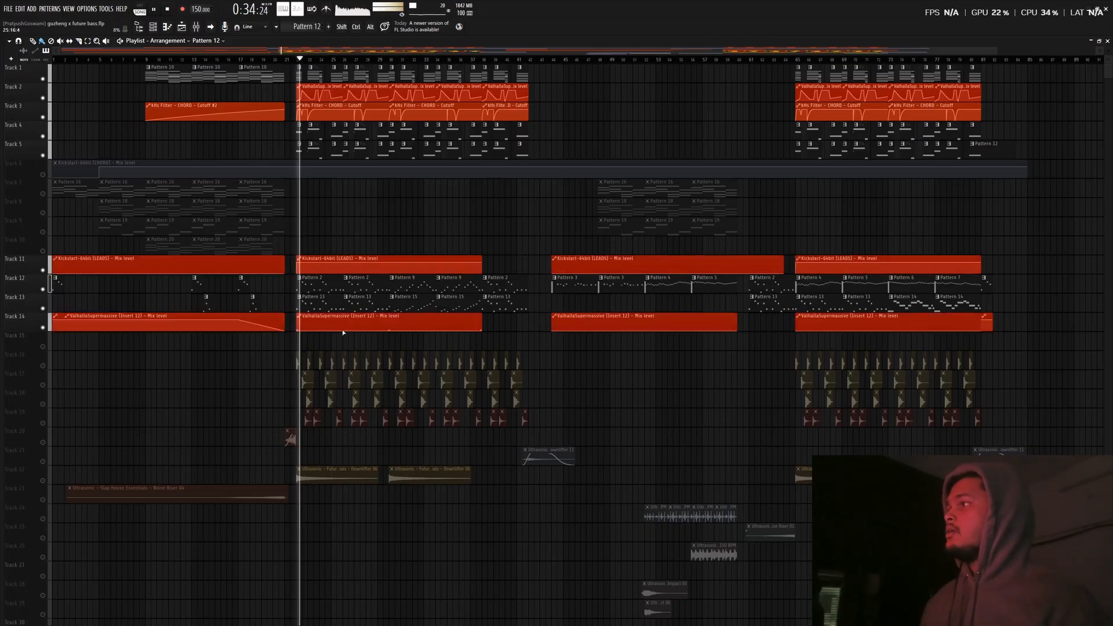
{"action": "left_click", "coordinate": [43, 174]}
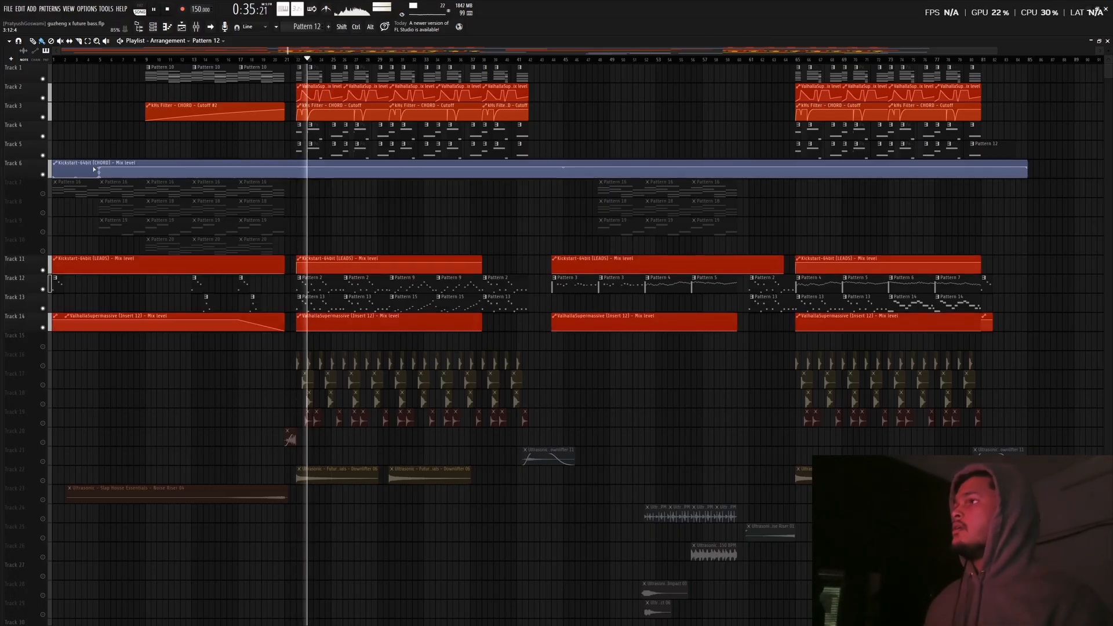
{"action": "left_click", "coordinate": [196, 27]}
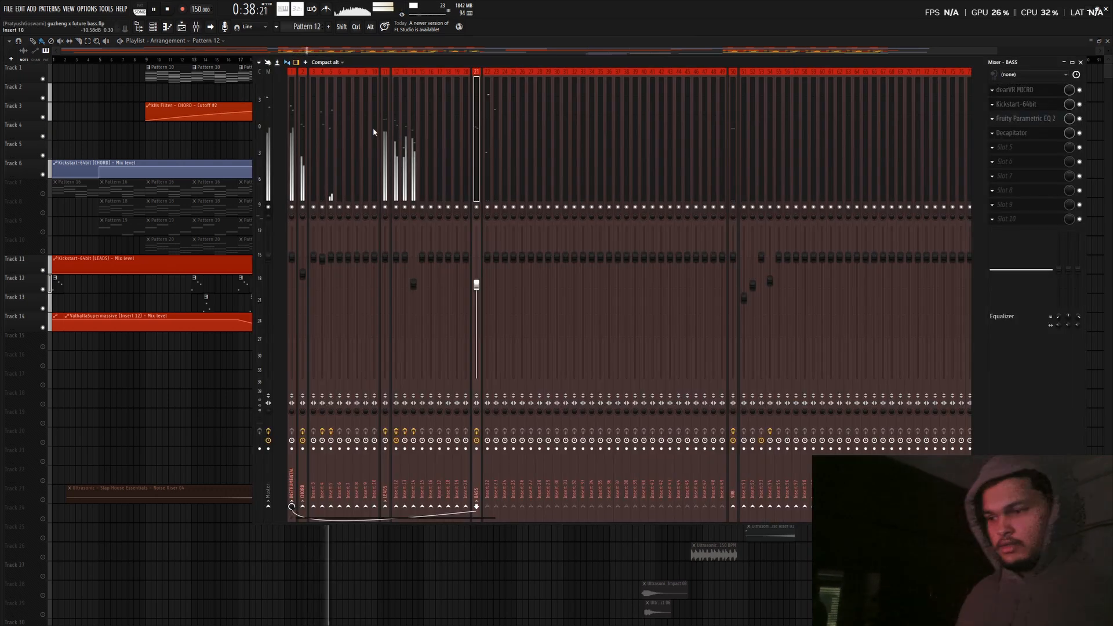
{"action": "key", "text": "space"}
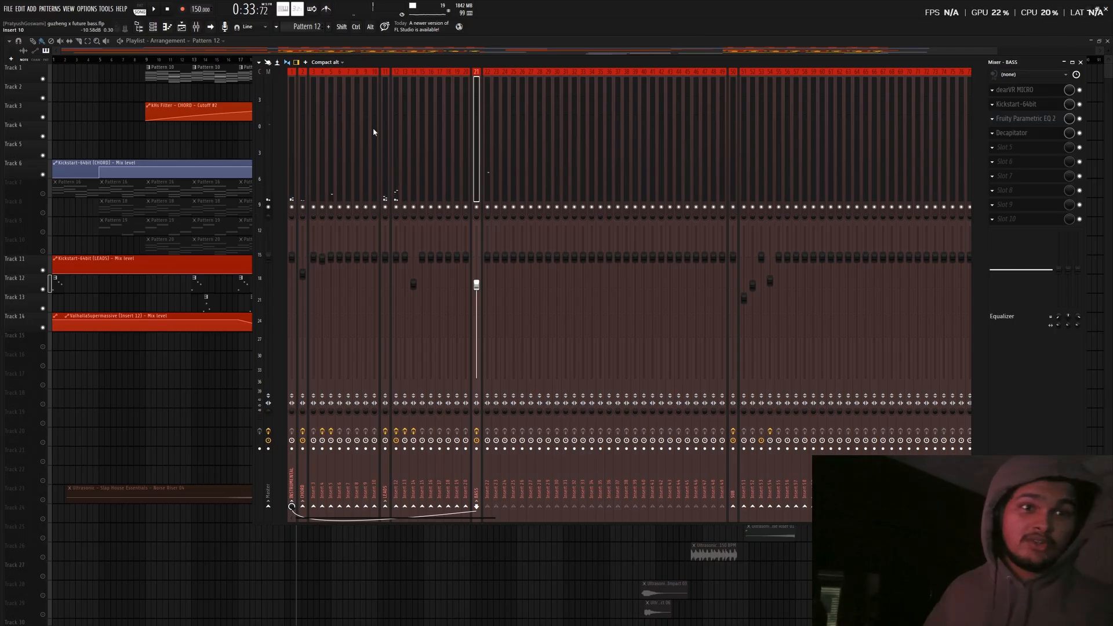
Replay the first drop's melodic layers from the playlist, checking the SUB track's effect list in the mixer between playbacks
{"action": "key", "text": "F9"}
{"action": "key", "text": "space"}
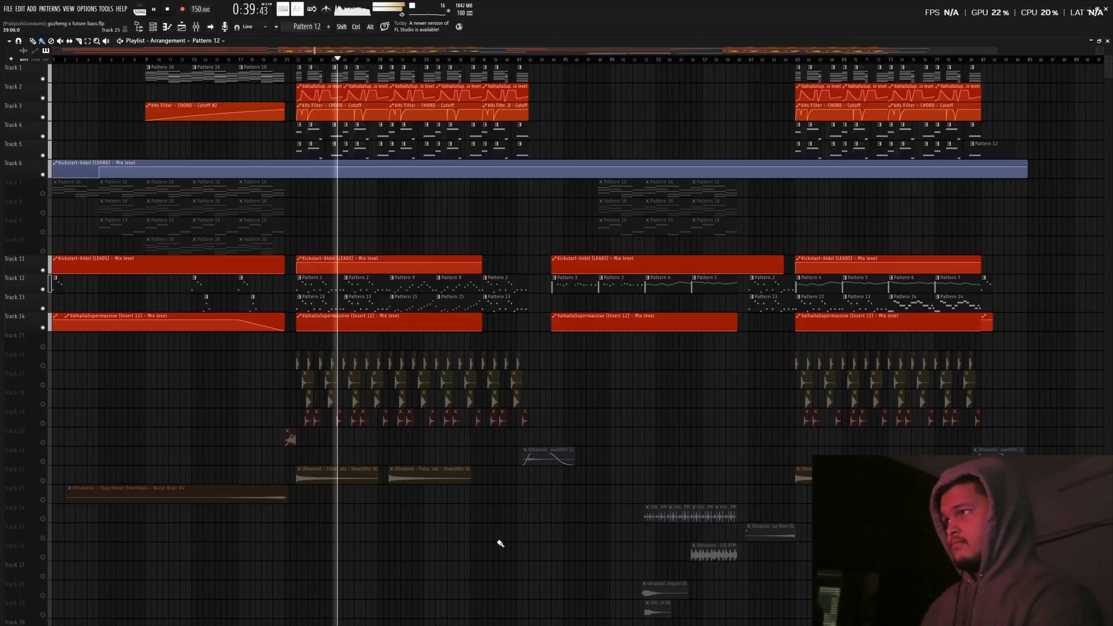
{"action": "key", "text": "space"}
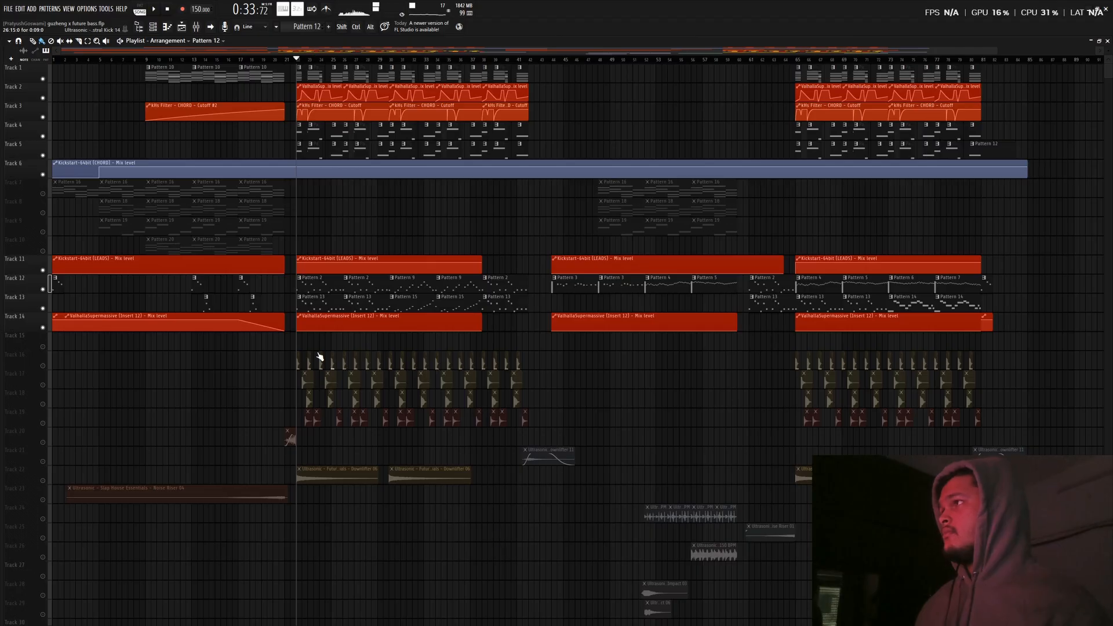
{"action": "left_click", "coordinate": [196, 27]}
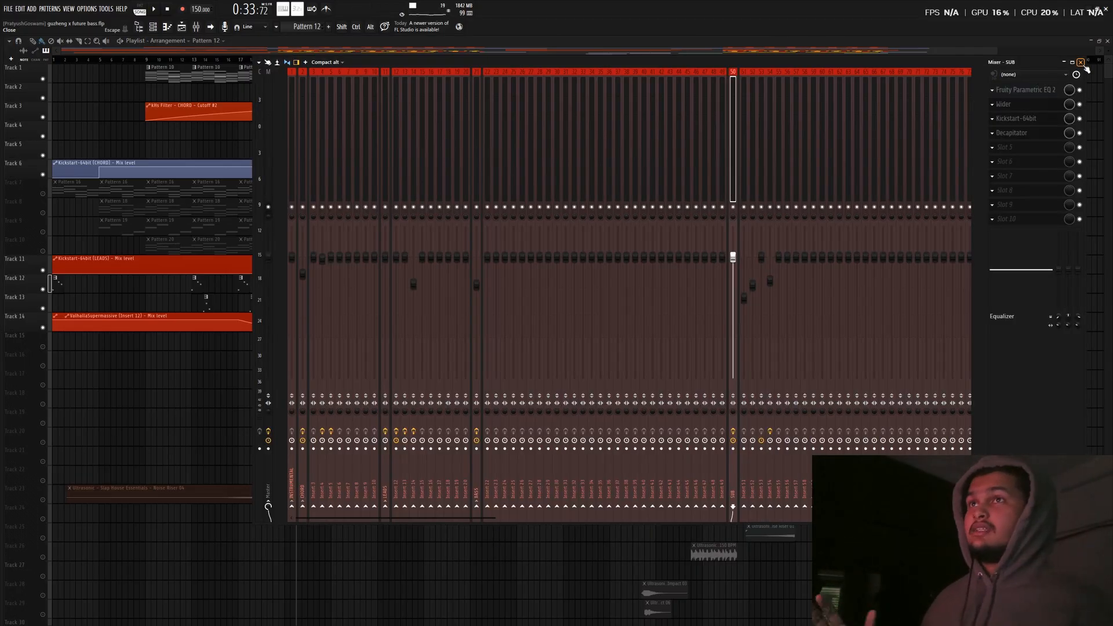
{"action": "left_click", "coordinate": [1081, 62]}
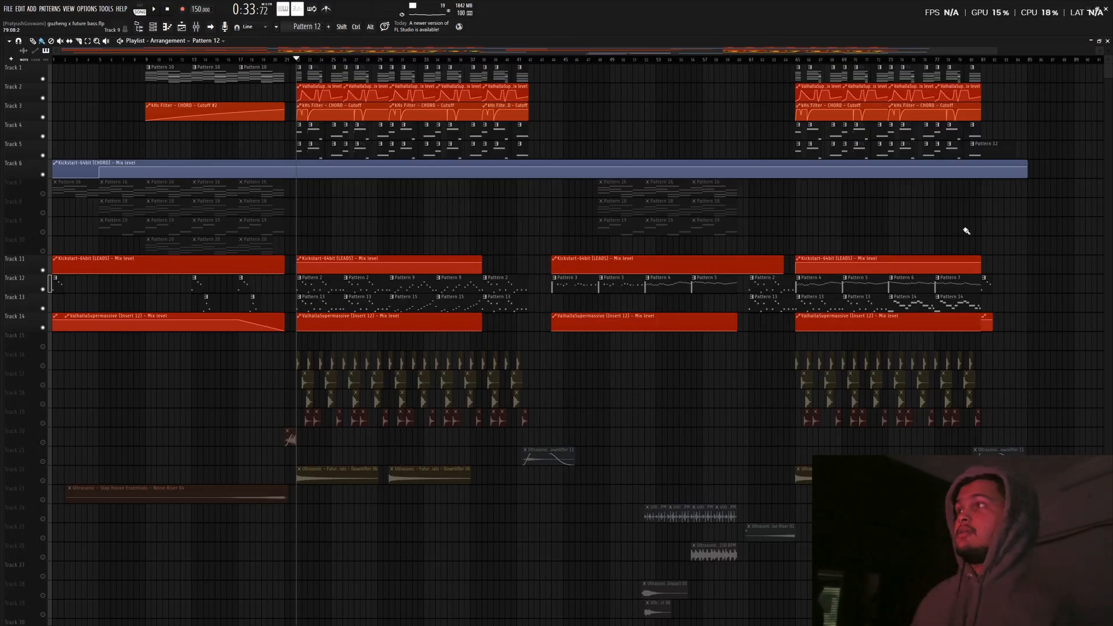
{"action": "key", "text": "space"}
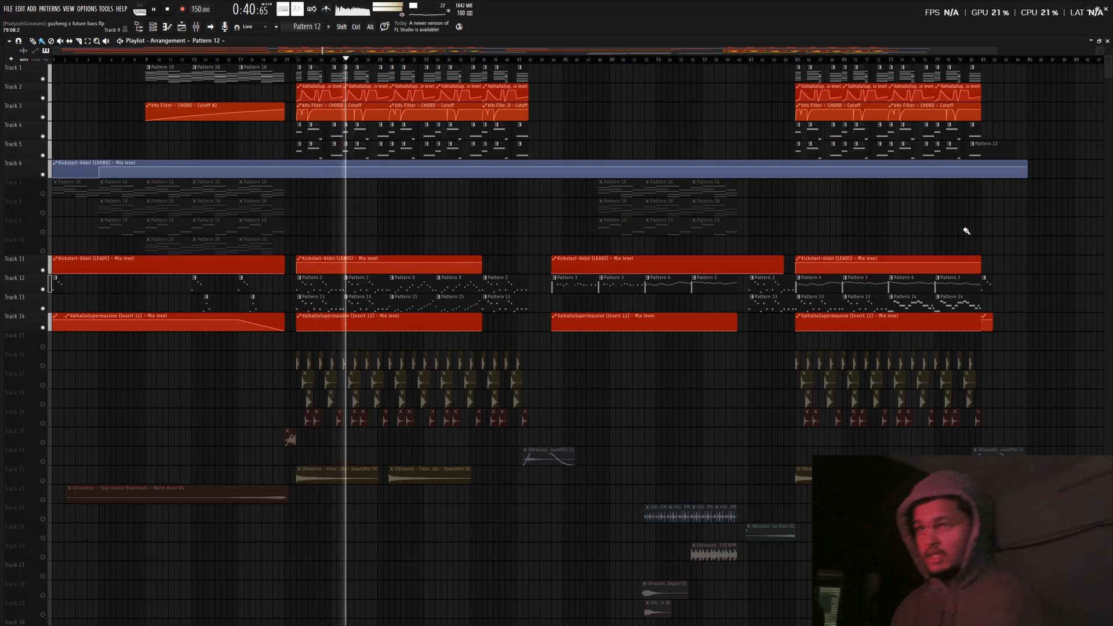
{"action": "key", "text": "space"}
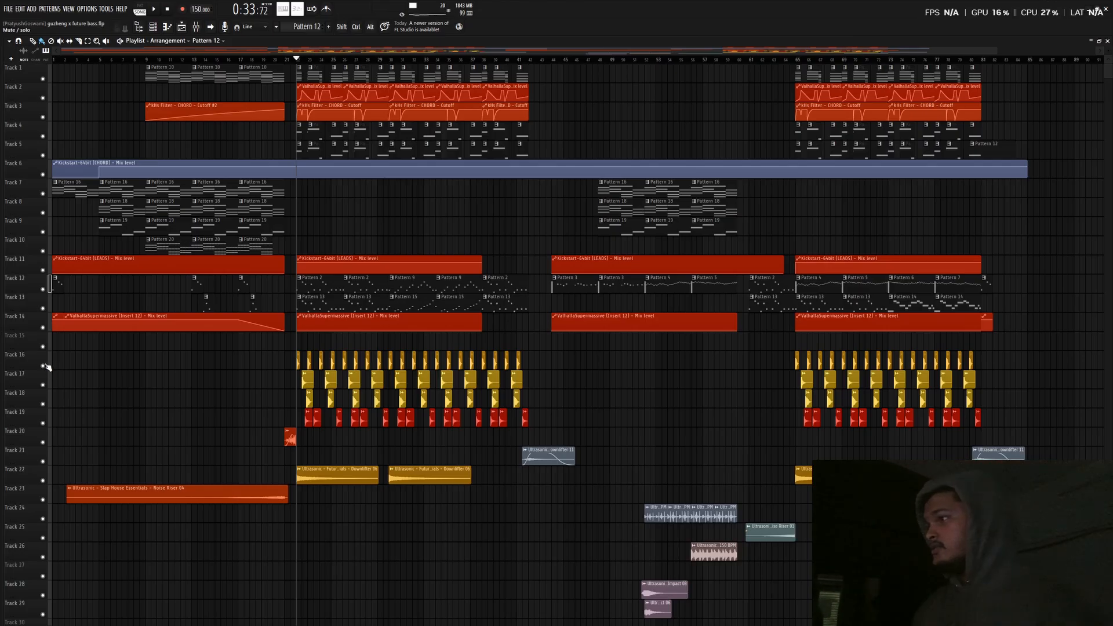
Solo the kick on Track 16 and play it from the start of the first drop
{"action": "right_click", "coordinate": [44, 366]}
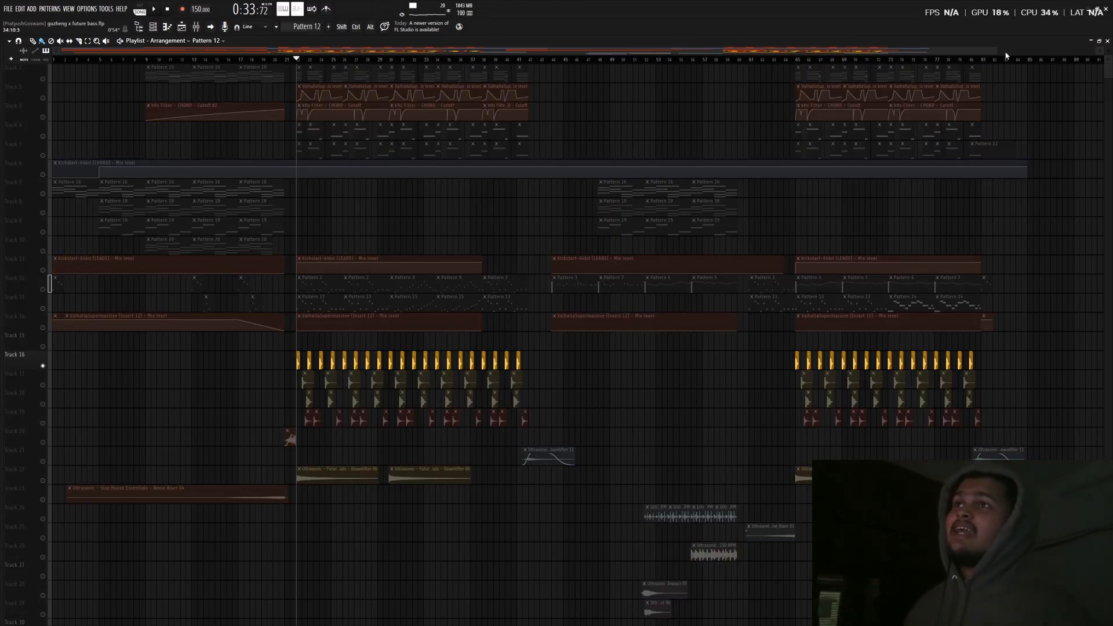
{"action": "left_click_drag", "start_coordinate": [995, 49], "coordinate": [389, 70]}
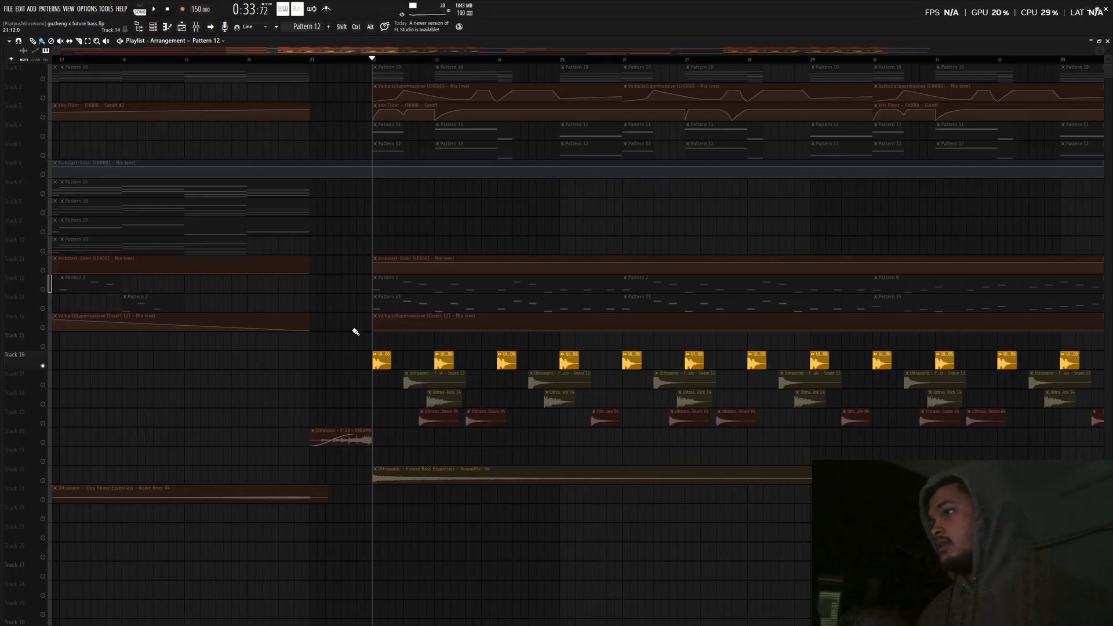
{"action": "key", "text": "space"}
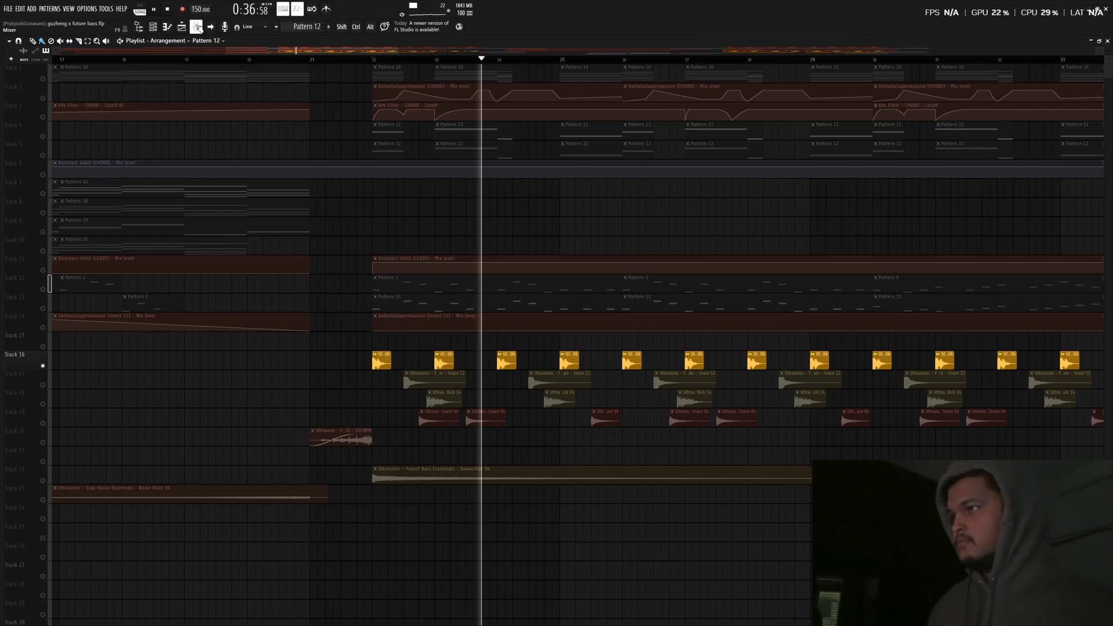
{"action": "key", "text": "space"}
Select Insert 80 in the mixer and inspect its Wider and Fruity Parametric EQ 2 settings
{"action": "left_click", "coordinate": [197, 27]}
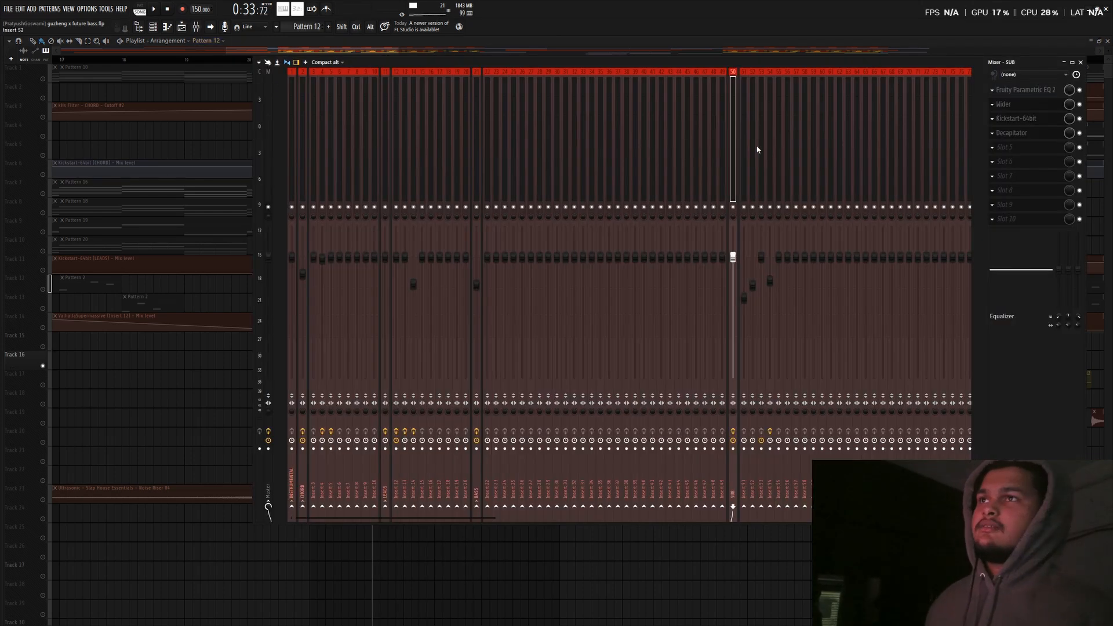
{"action": "left_click_drag", "start_coordinate": [1009, 137], "coordinate": [594, 117]}
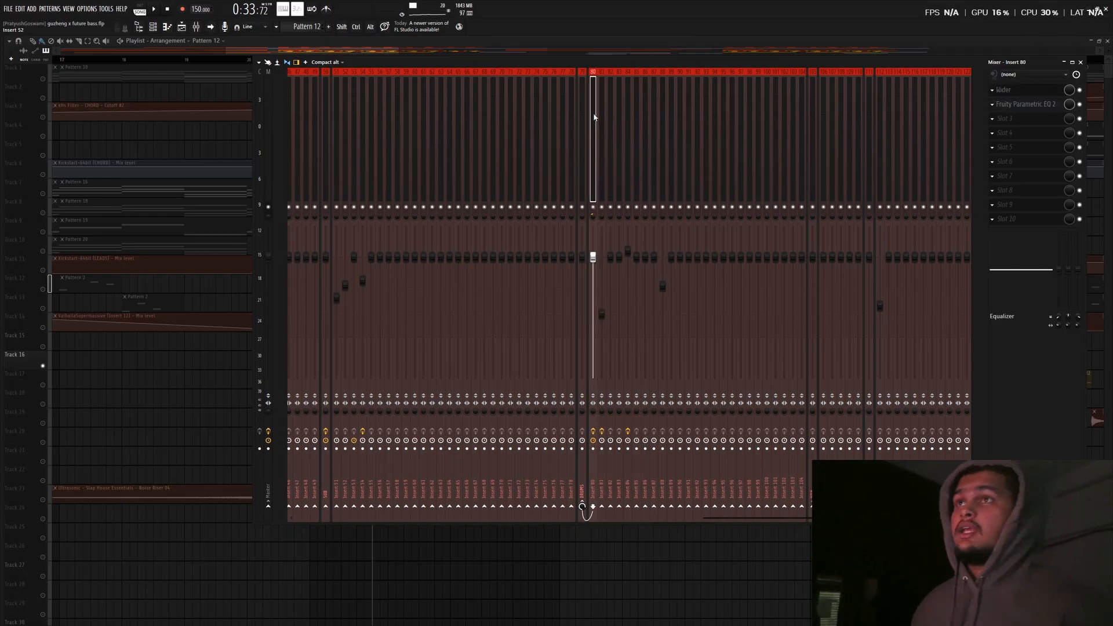
{"action": "left_click", "coordinate": [1017, 92]}
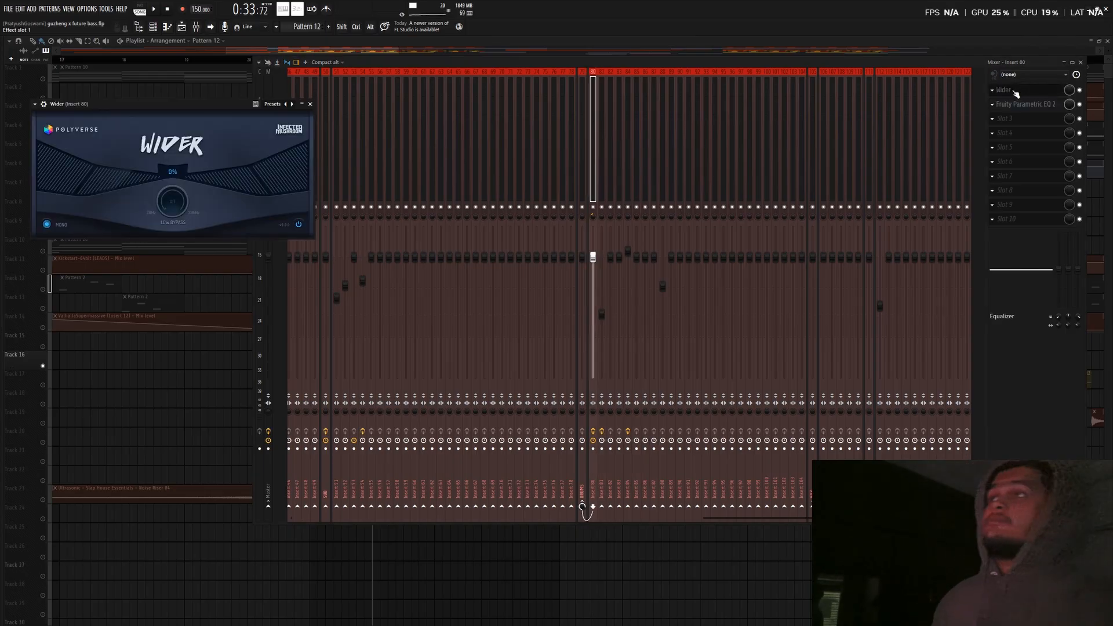
{"action": "left_click", "coordinate": [1024, 105]}
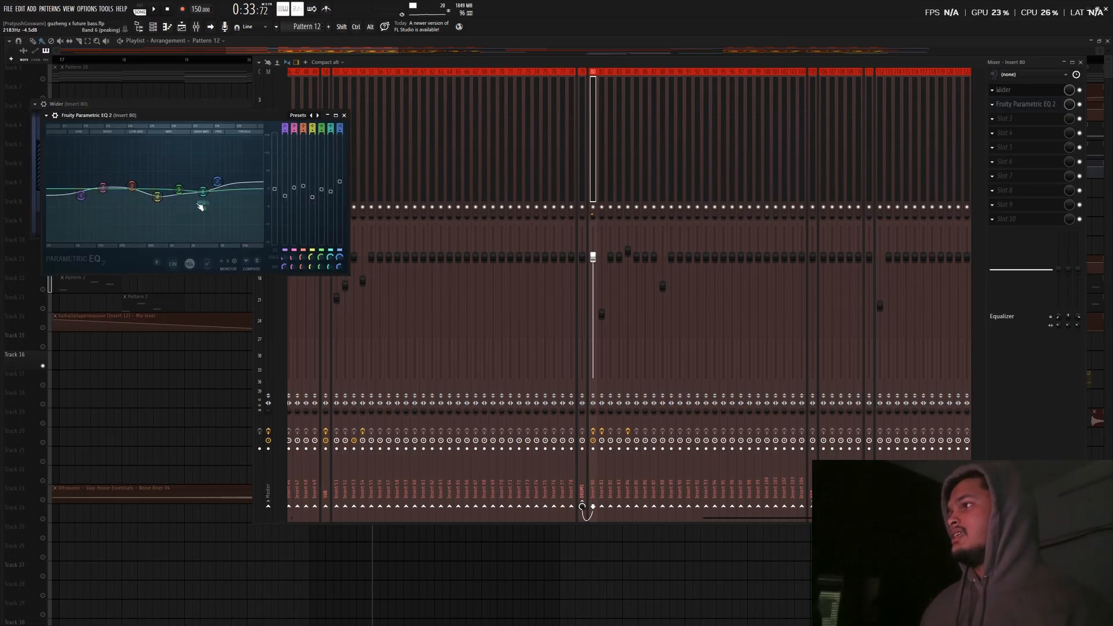
Play the kick repeatedly, comparing Insert 80 with its effects off and on, and return to the playlist
{"action": "key", "text": "space"}
{"action": "key", "text": "space"}
{"action": "key", "text": "space"}
{"action": "key", "text": "space"}
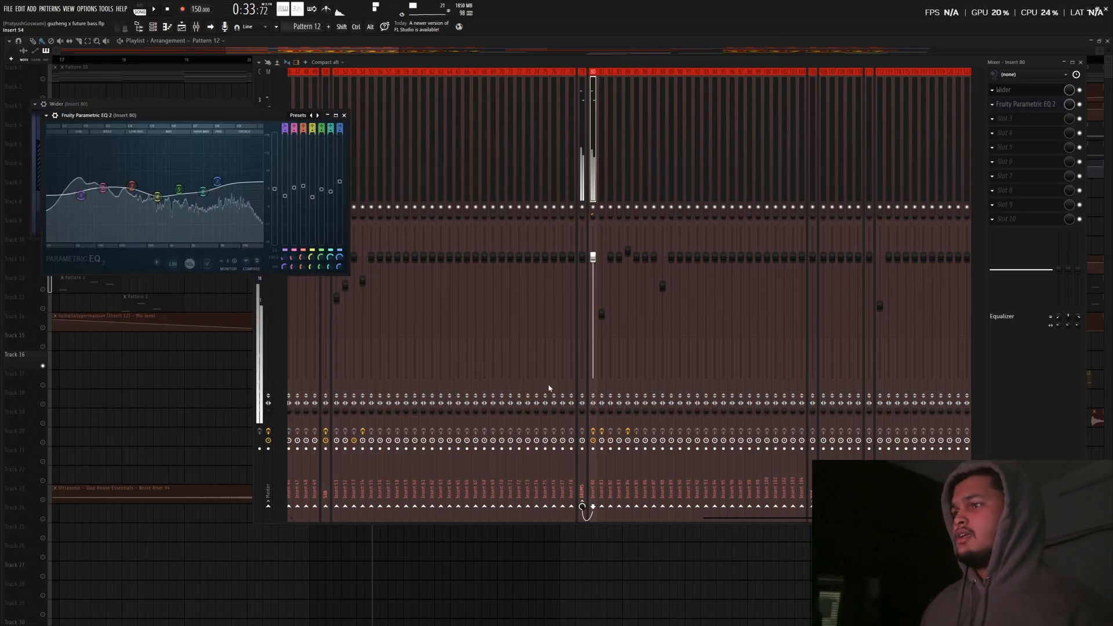
{"action": "key", "text": "space"}
{"action": "key", "text": "space"}
{"action": "left_click", "coordinate": [593, 432]}
{"action": "key", "text": "space"}
{"action": "key", "text": "space"}
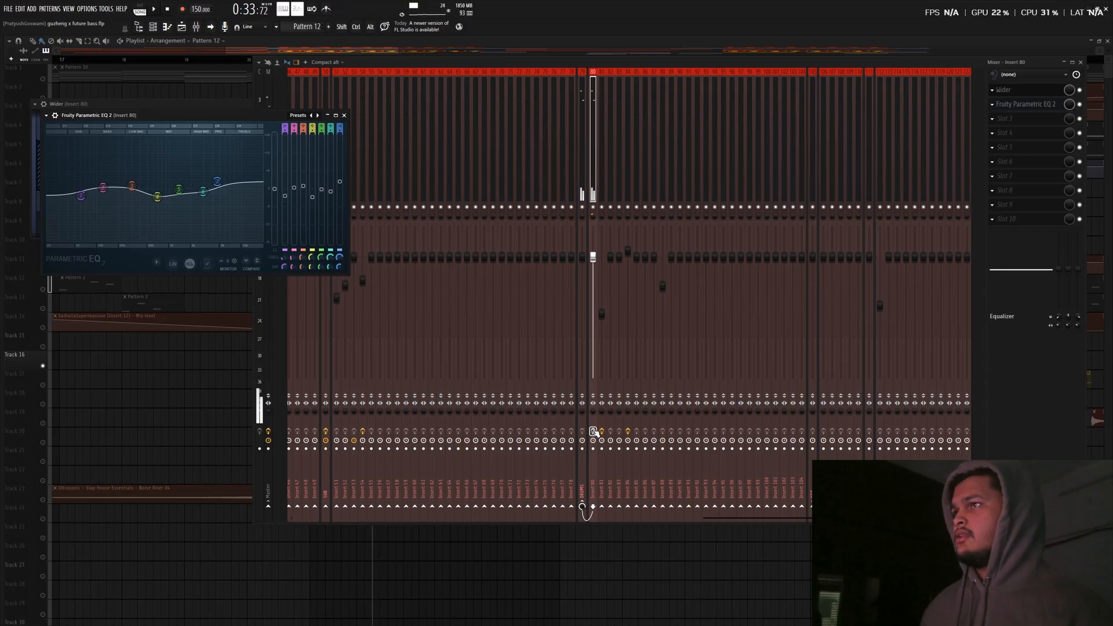
{"action": "left_click", "coordinate": [593, 432]}
{"action": "key", "text": "space"}
{"action": "key", "text": "space"}
{"action": "key", "text": "space"}
{"action": "key", "text": "space"}
{"action": "key", "text": "space"}
{"action": "key", "text": "space"}
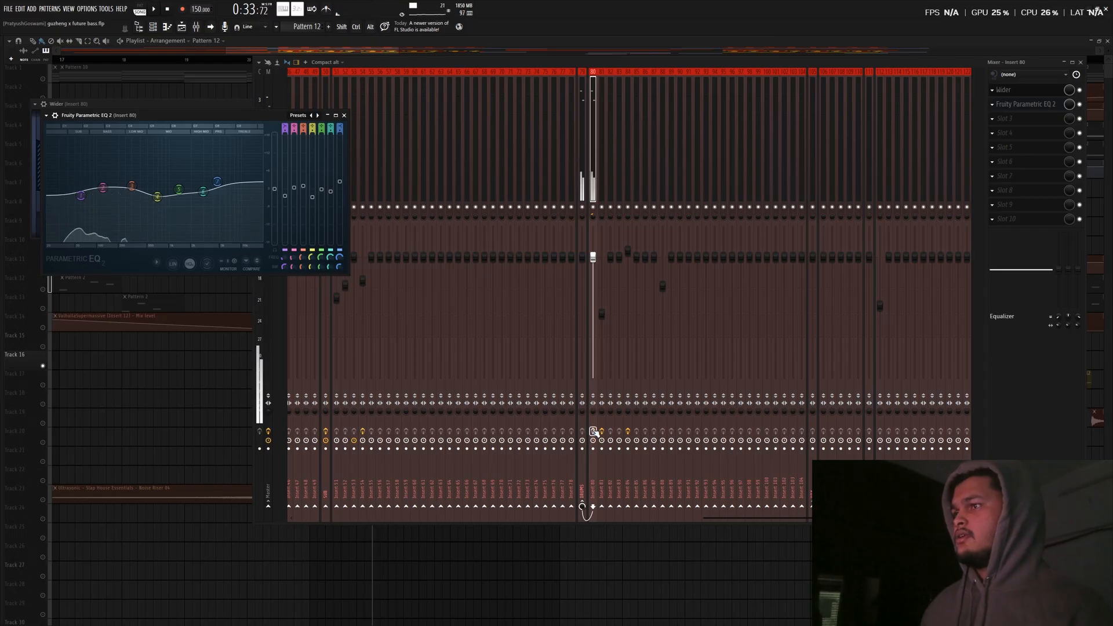
{"action": "key", "text": "space"}
{"action": "key", "text": "space"}
{"action": "key", "text": "F9"}
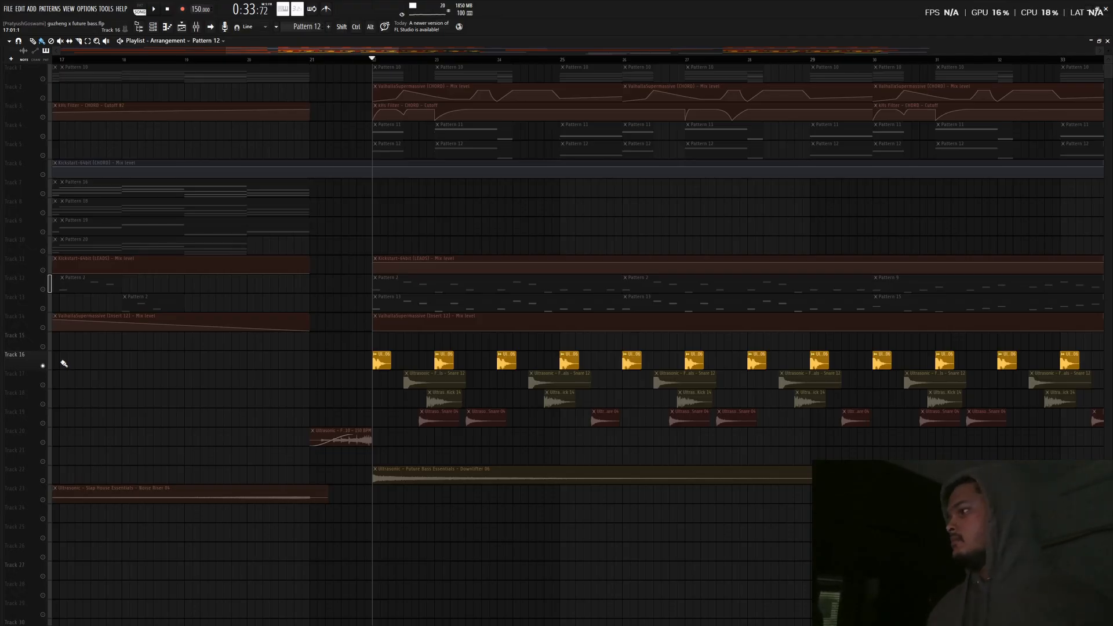
Mute Track 16, unmute the kick on Track 18, and play its first hit several times
{"action": "left_click", "coordinate": [42, 367]}
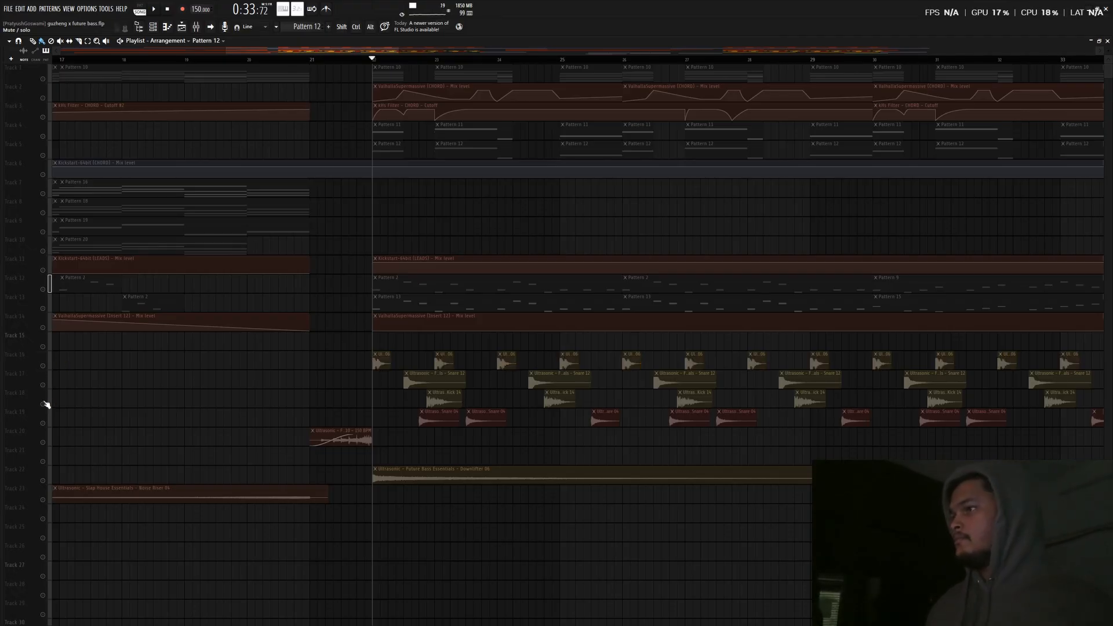
{"action": "left_click", "coordinate": [43, 404]}
{"action": "left_click_drag", "start_coordinate": [410, 60], "coordinate": [428, 61]}
{"action": "key", "text": "space"}
{"action": "key", "text": "space"}
{"action": "key", "text": "space"}
{"action": "key", "text": "space"}
{"action": "key", "text": "space"}
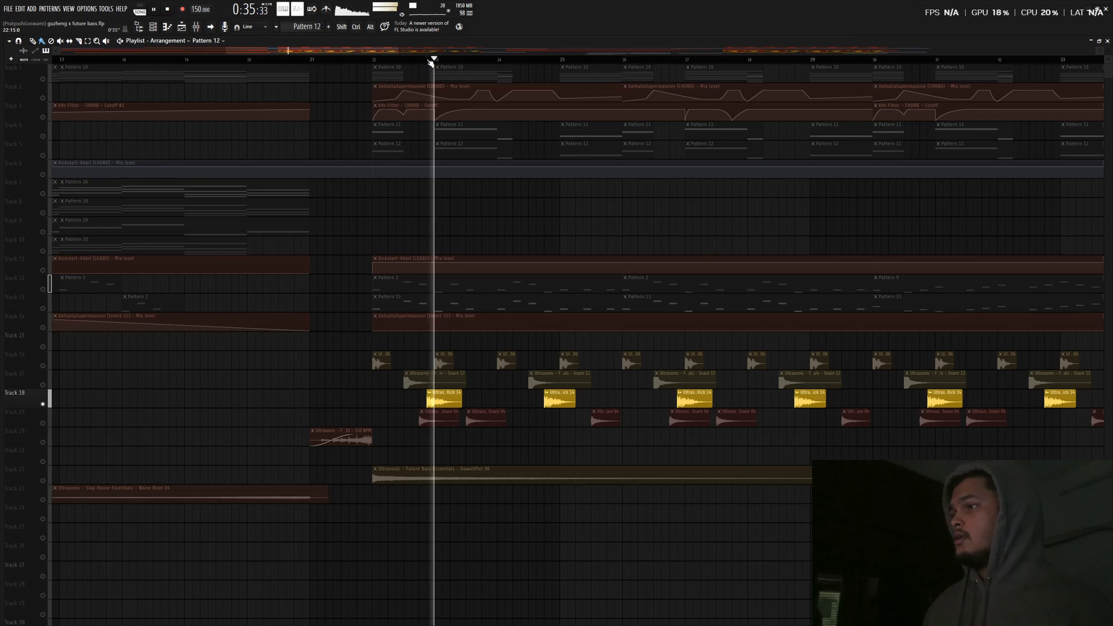
{"action": "key", "text": "space"}
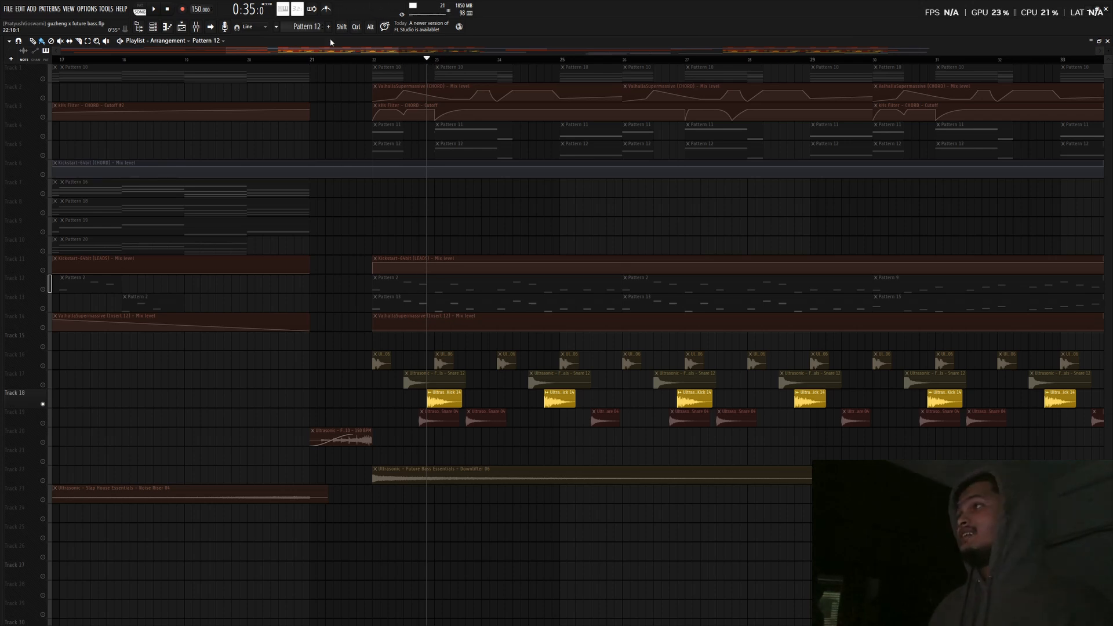
Check Insert 83's effect slots in the mixer and return to the playlist
{"action": "left_click", "coordinate": [197, 27]}
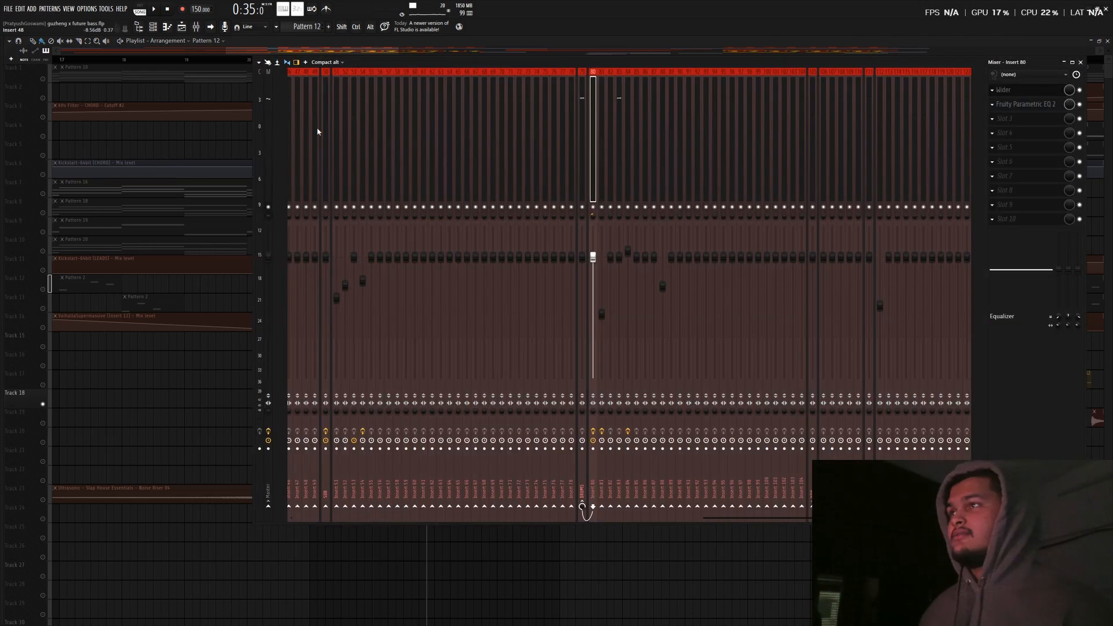
{"action": "left_click", "coordinate": [620, 118]}
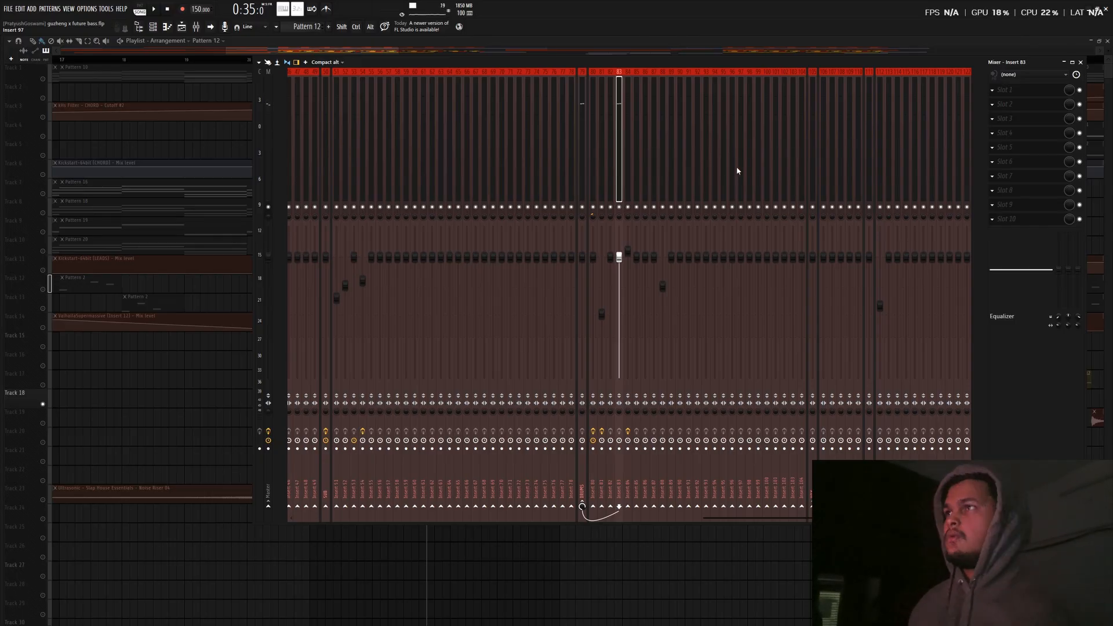
{"action": "key", "text": "F9"}
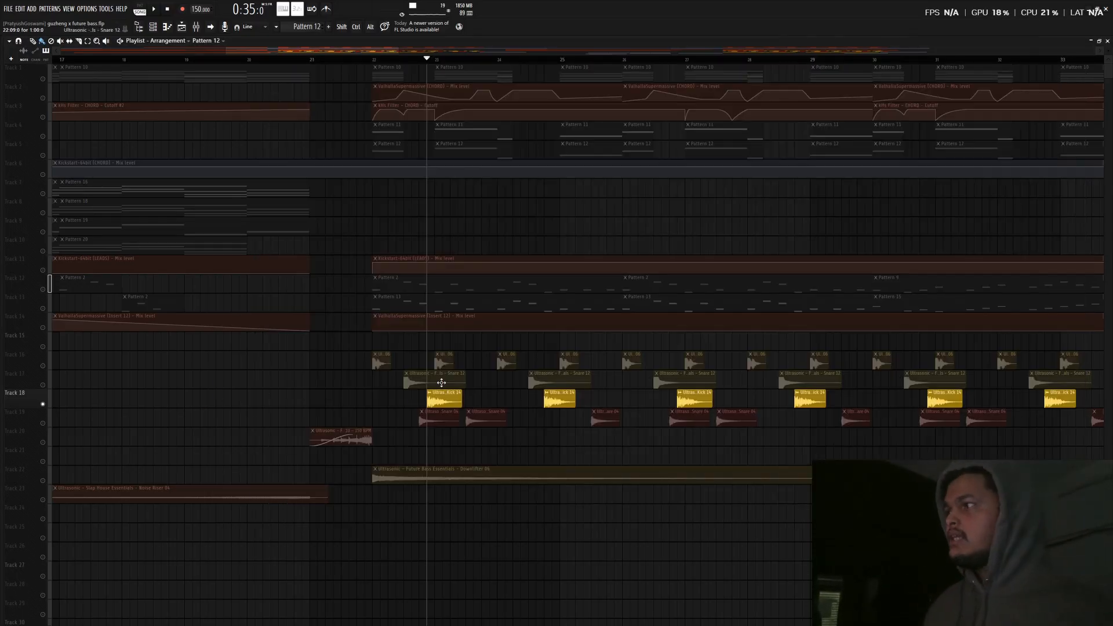
Unmute the snare on Track 17, mute Track 18, and place the playhead at the first snare clip
{"action": "left_click", "coordinate": [43, 385]}
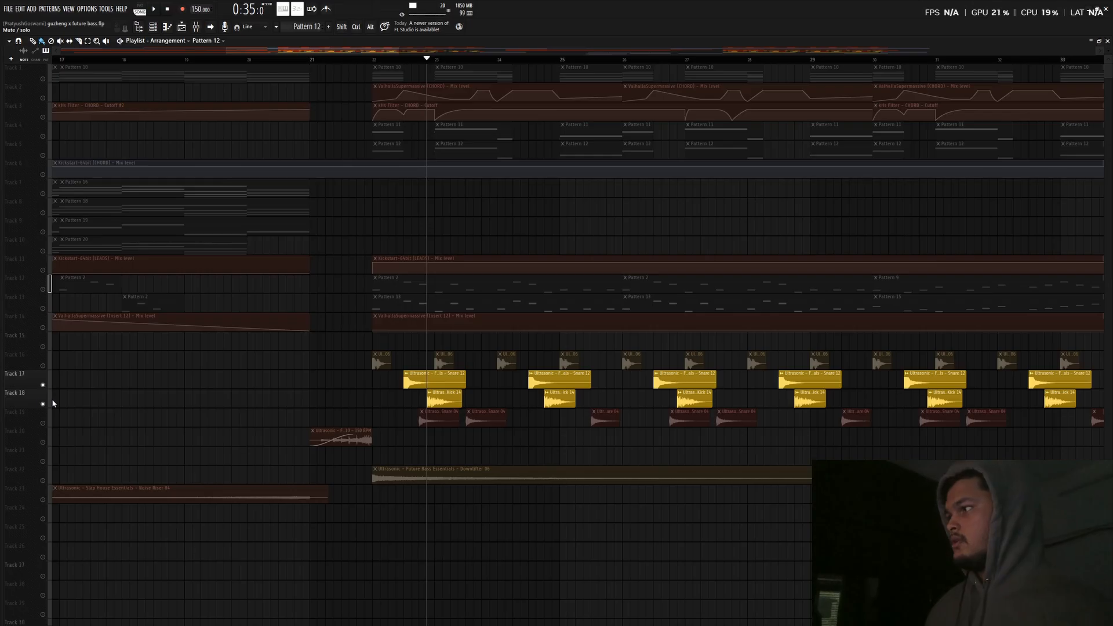
{"action": "left_click", "coordinate": [43, 404]}
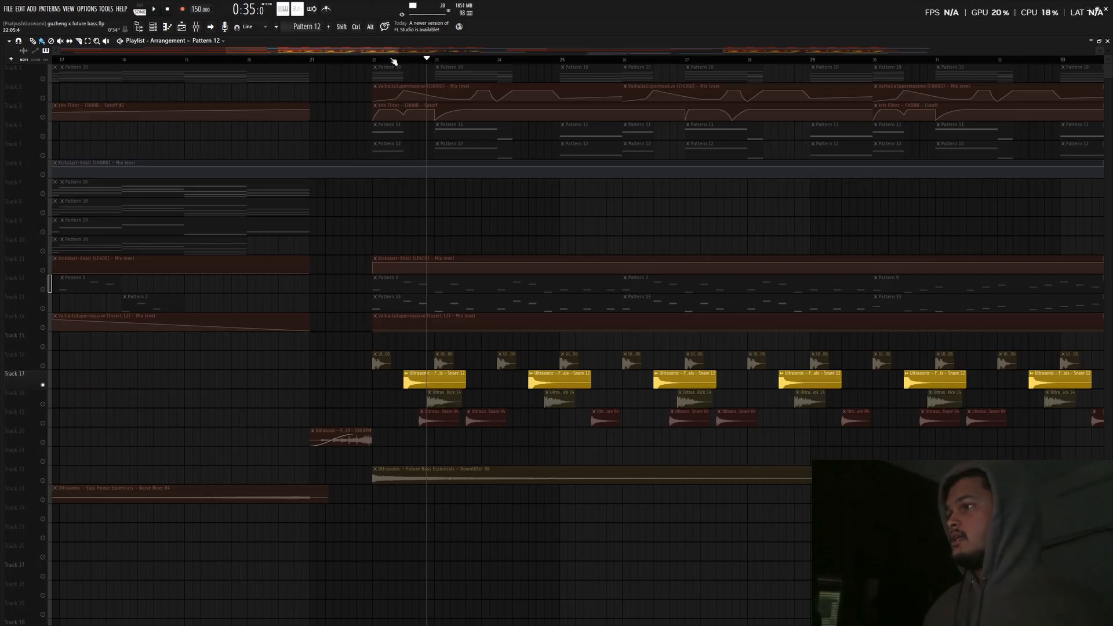
{"action": "left_click", "coordinate": [404, 60]}
Open the mixer and review the effect chains on Insert 81 and Insert 80
{"action": "left_click", "coordinate": [196, 27]}
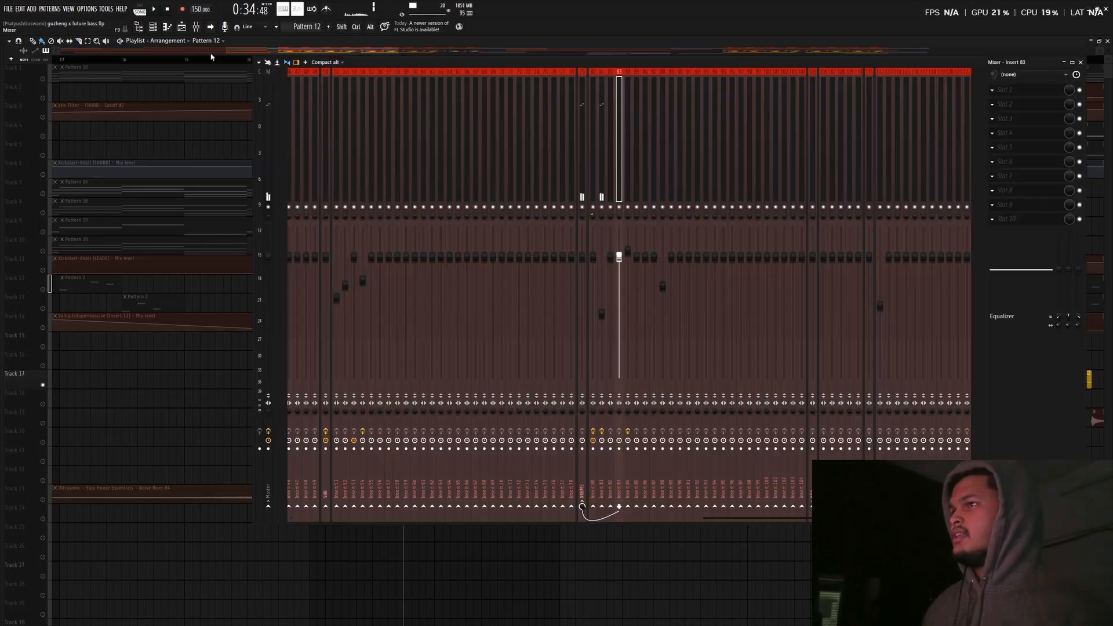
{"action": "left_click", "coordinate": [601, 150]}
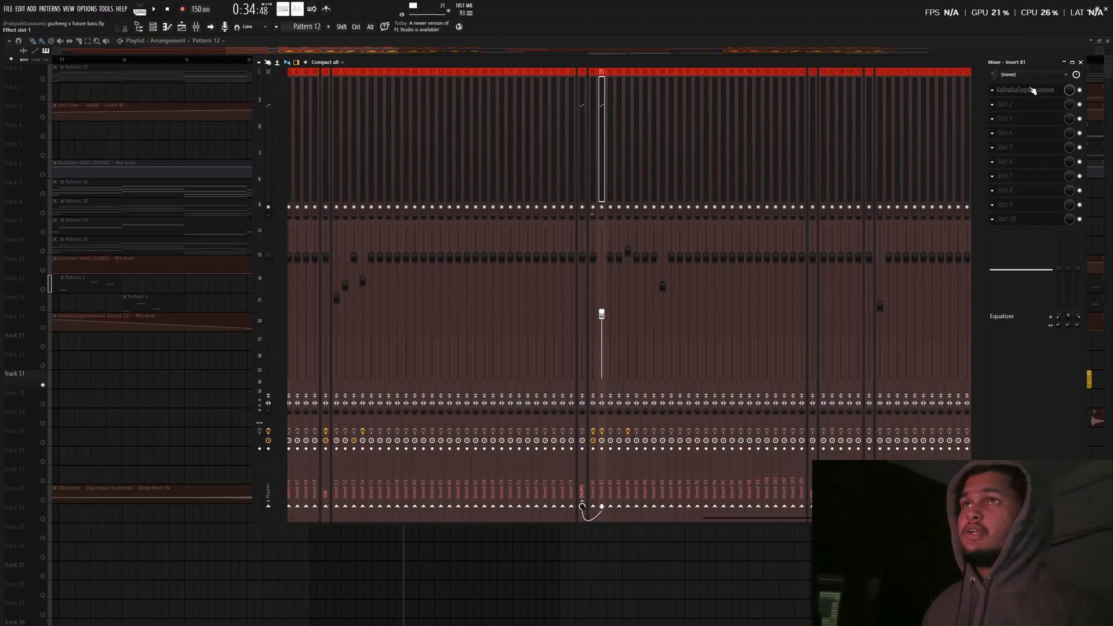
{"action": "left_click", "coordinate": [593, 154]}
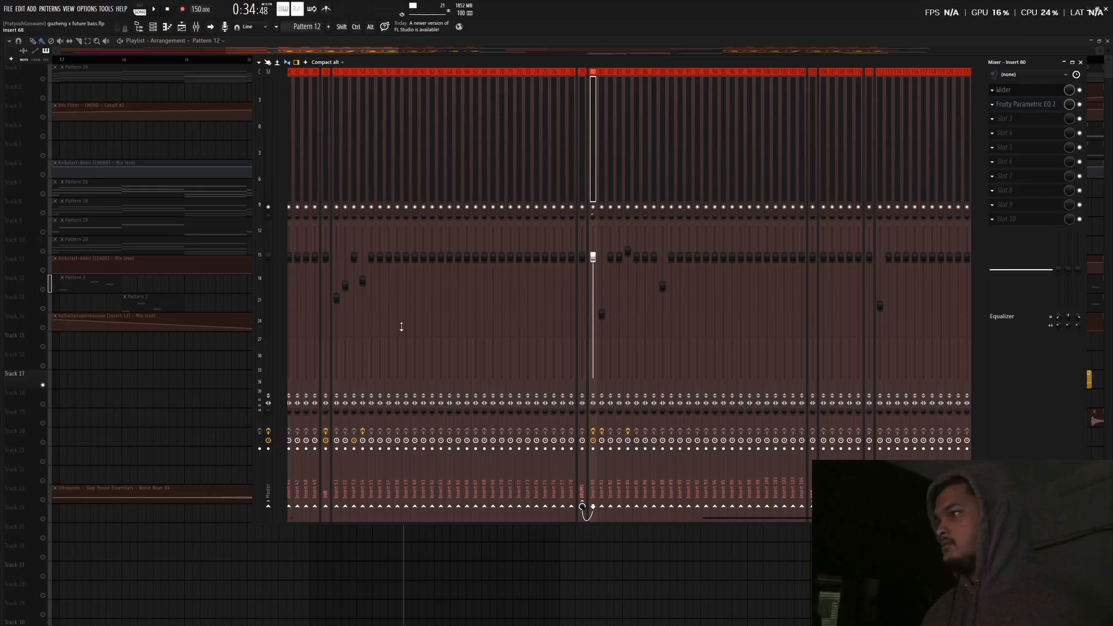
Return to the playlist, unmute Track 16 alongside the Track 17 snare, and play both from the drop at bar 22
{"action": "key", "text": "F9"}
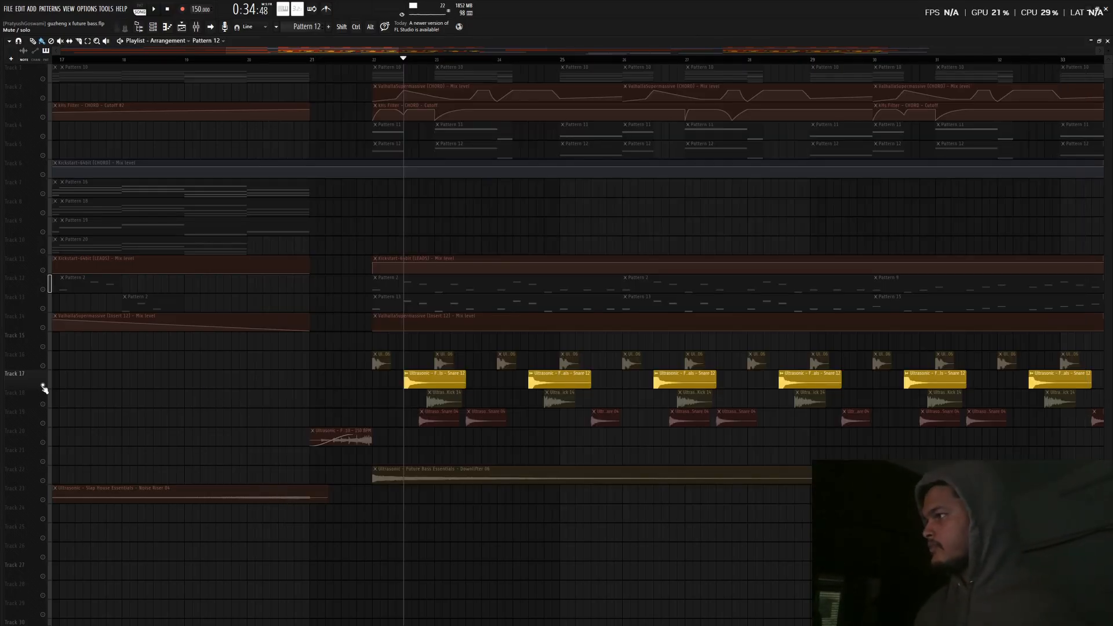
{"action": "left_click", "coordinate": [43, 366]}
{"action": "left_click", "coordinate": [43, 405]}
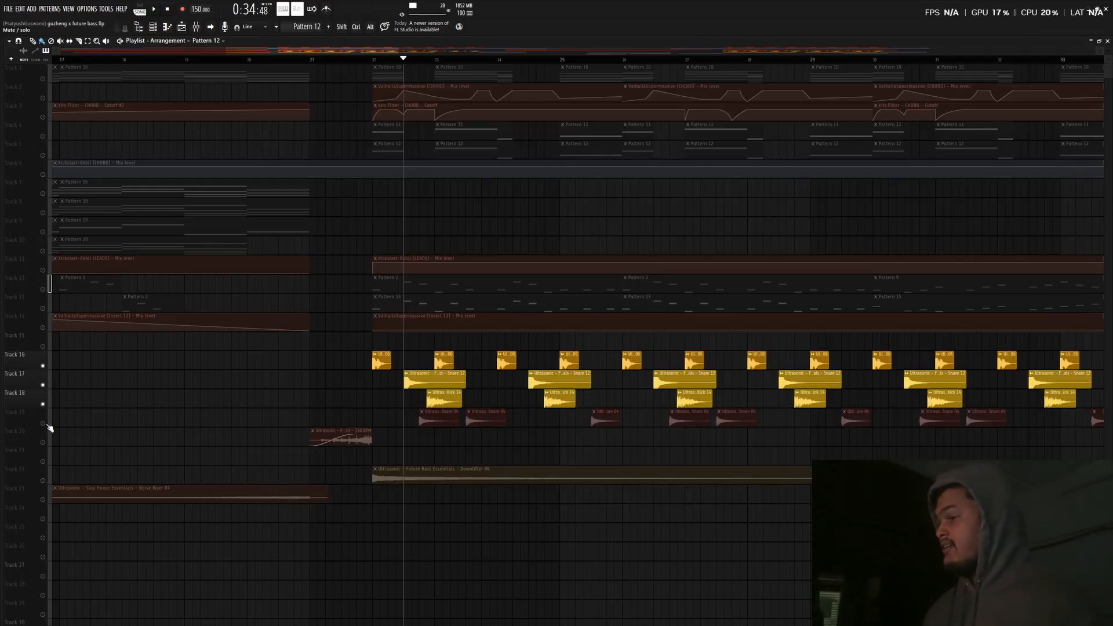
{"action": "left_click", "coordinate": [43, 405]}
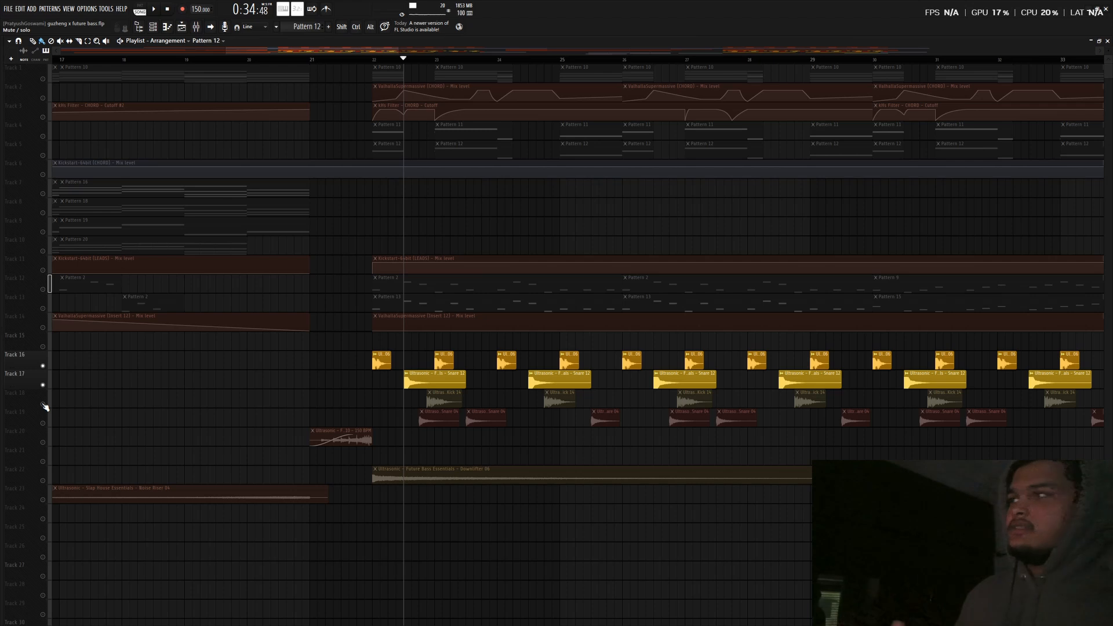
{"action": "left_click", "coordinate": [373, 60]}
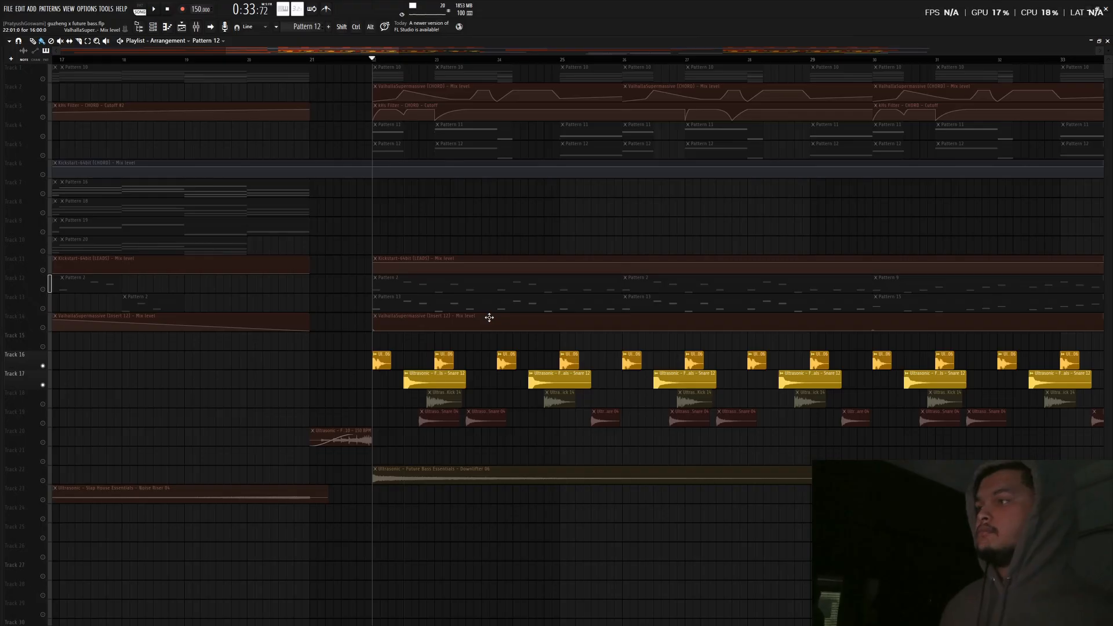
{"action": "key", "text": "space"}
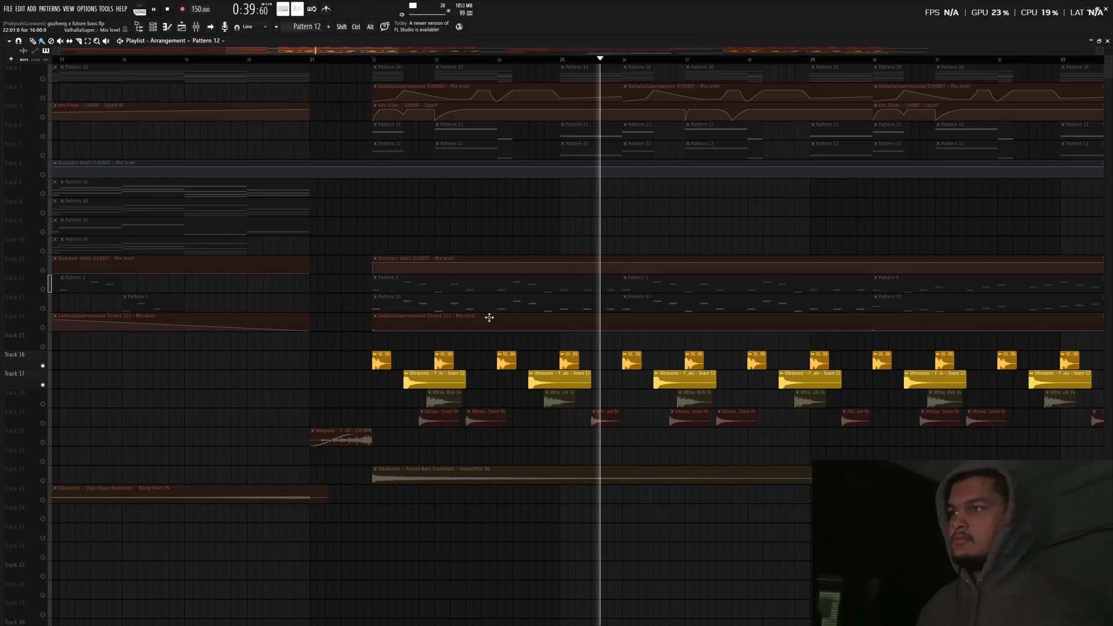
{"action": "key", "text": "space"}
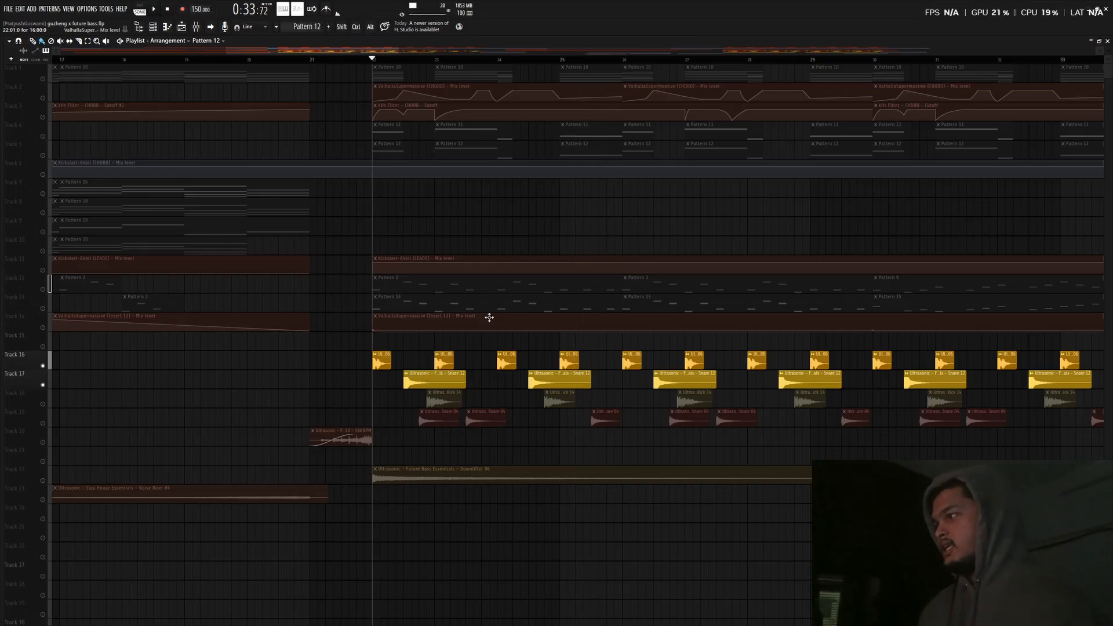
Unmute Tracks 15 and 18, and play the drop's drum tracks together from bar 22
{"action": "left_click", "coordinate": [43, 386]}
{"action": "left_click", "coordinate": [43, 385]}
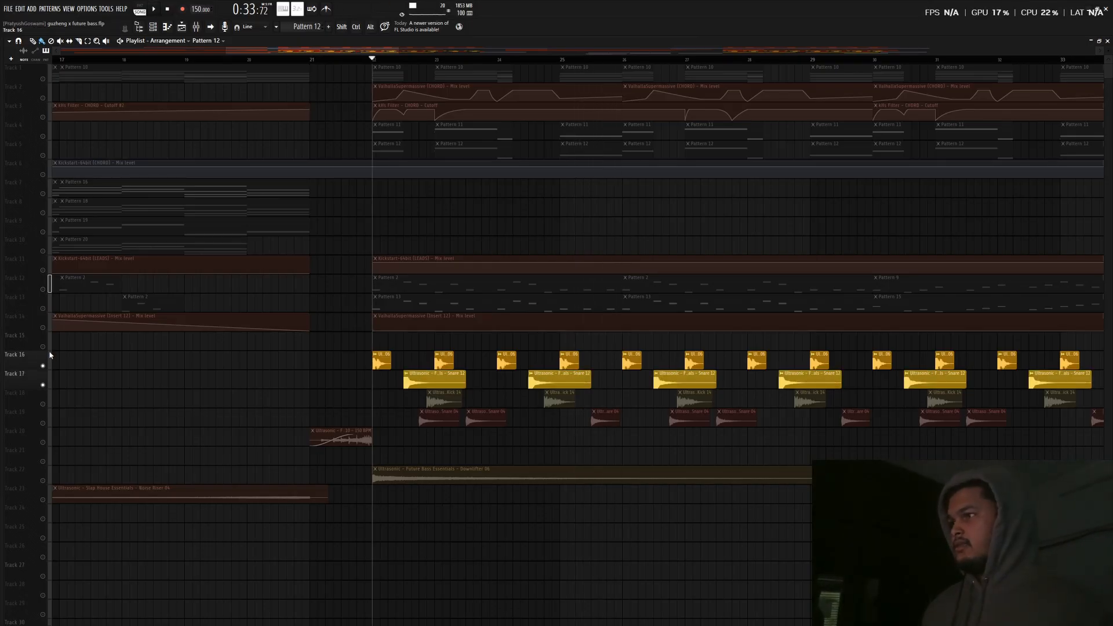
{"action": "left_click", "coordinate": [43, 348]}
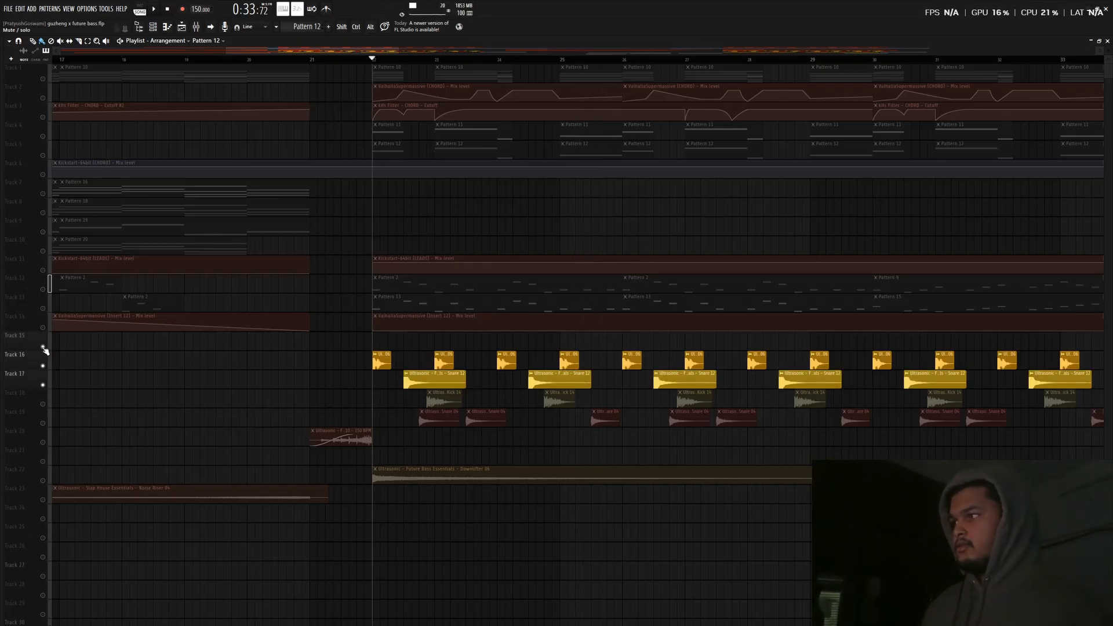
{"action": "left_click", "coordinate": [43, 405]}
{"action": "key", "text": "space"}
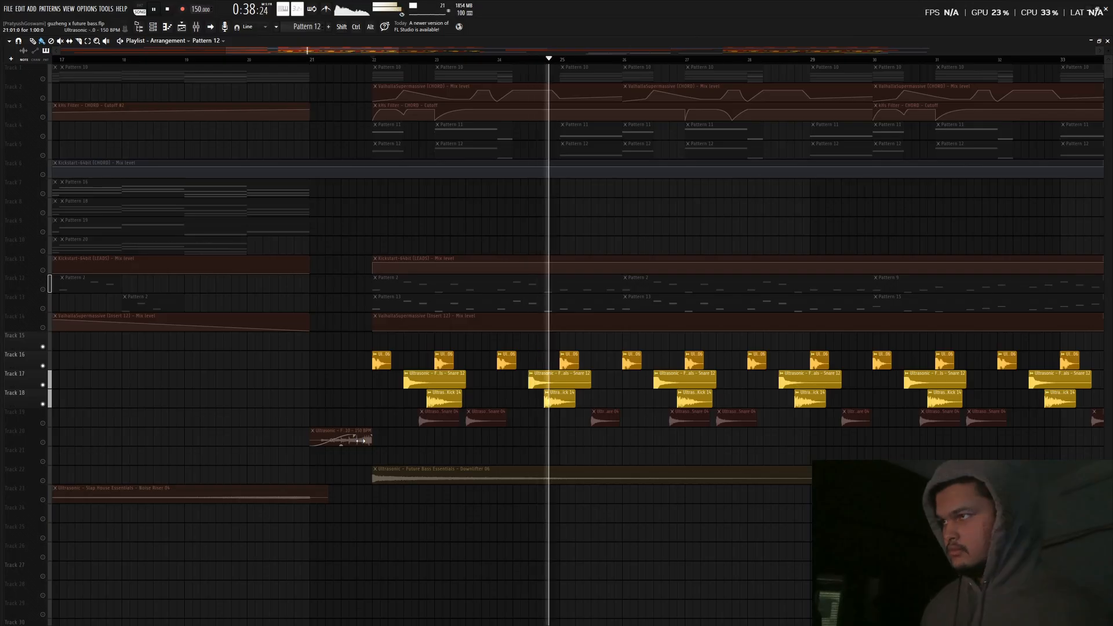
{"action": "key", "text": "space"}
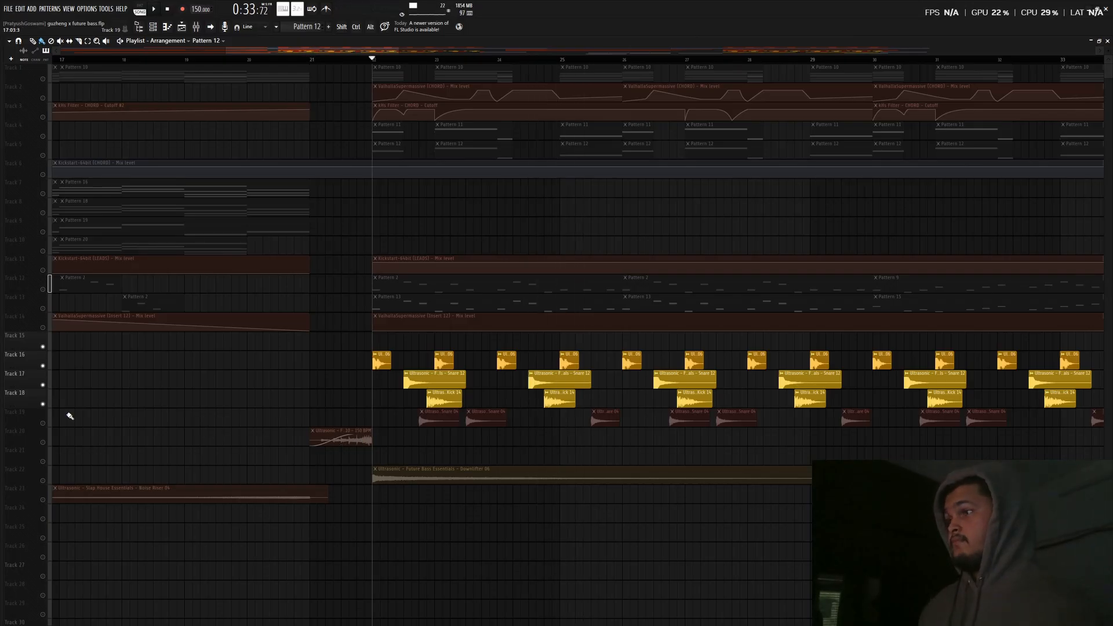
Unmute the extra snare hits on Track 19 and play the full drum groove from bar 22 twice
{"action": "left_click", "coordinate": [42, 424]}
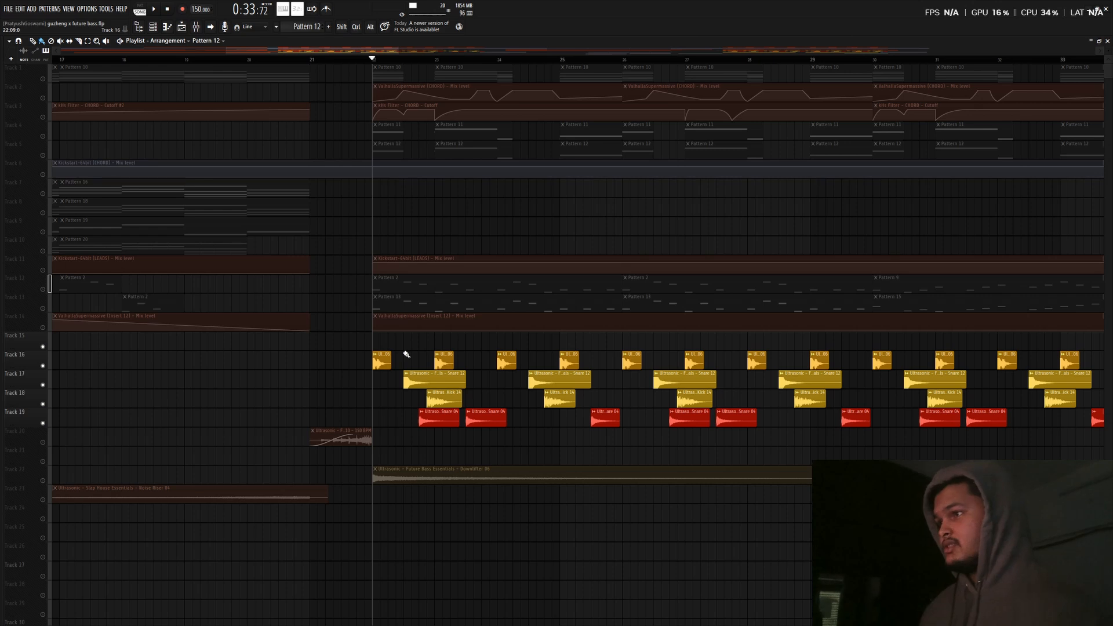
{"action": "key", "text": "space"}
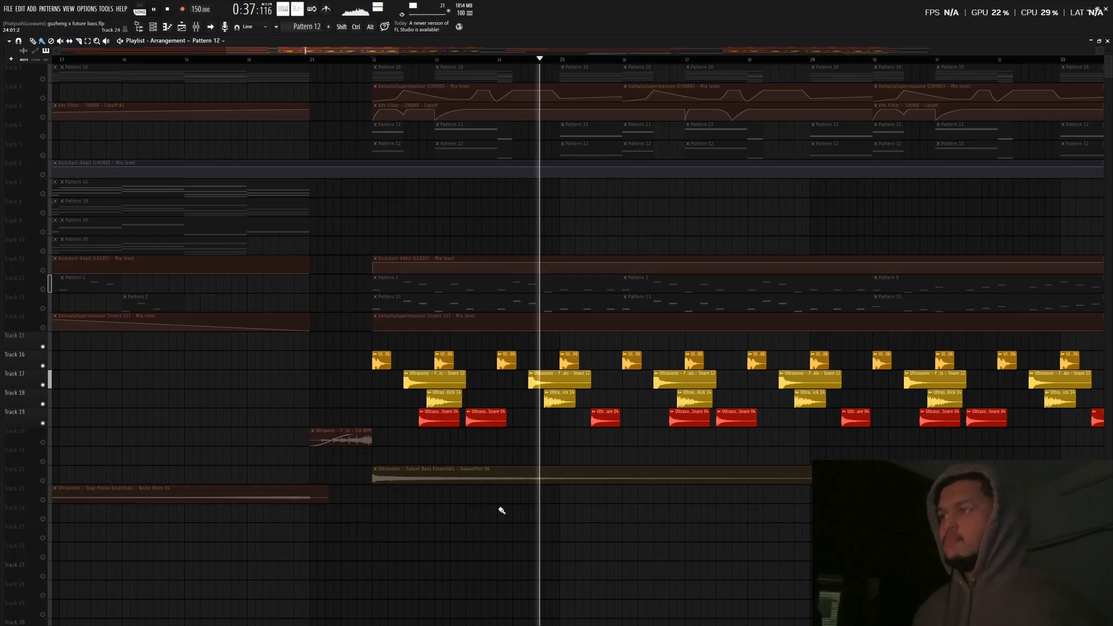
{"action": "key", "text": "space"}
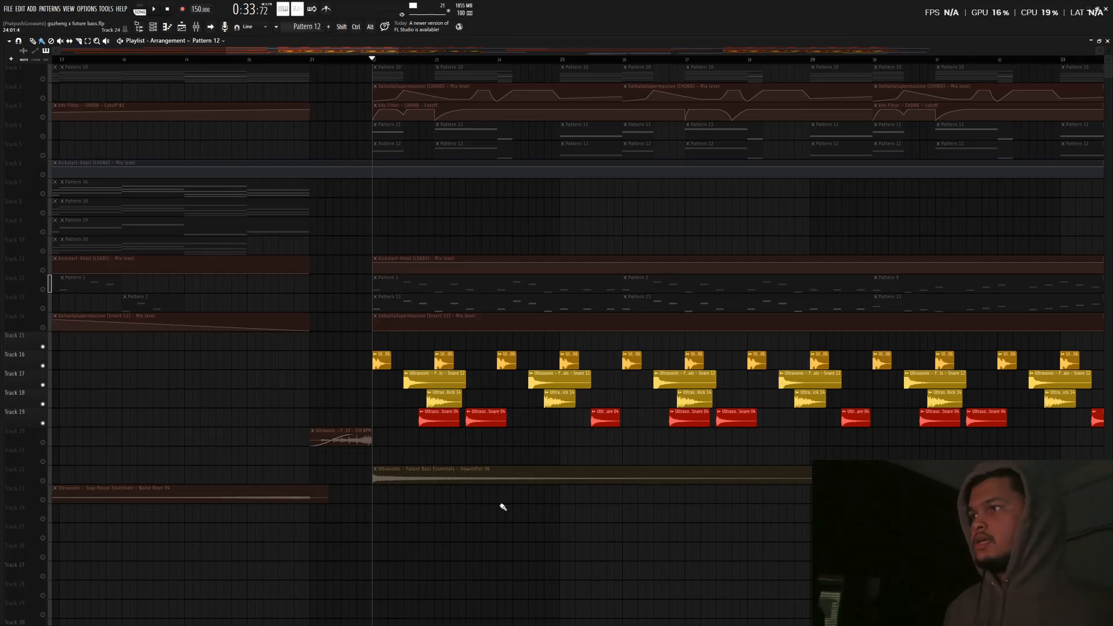
{"action": "key", "text": "space"}
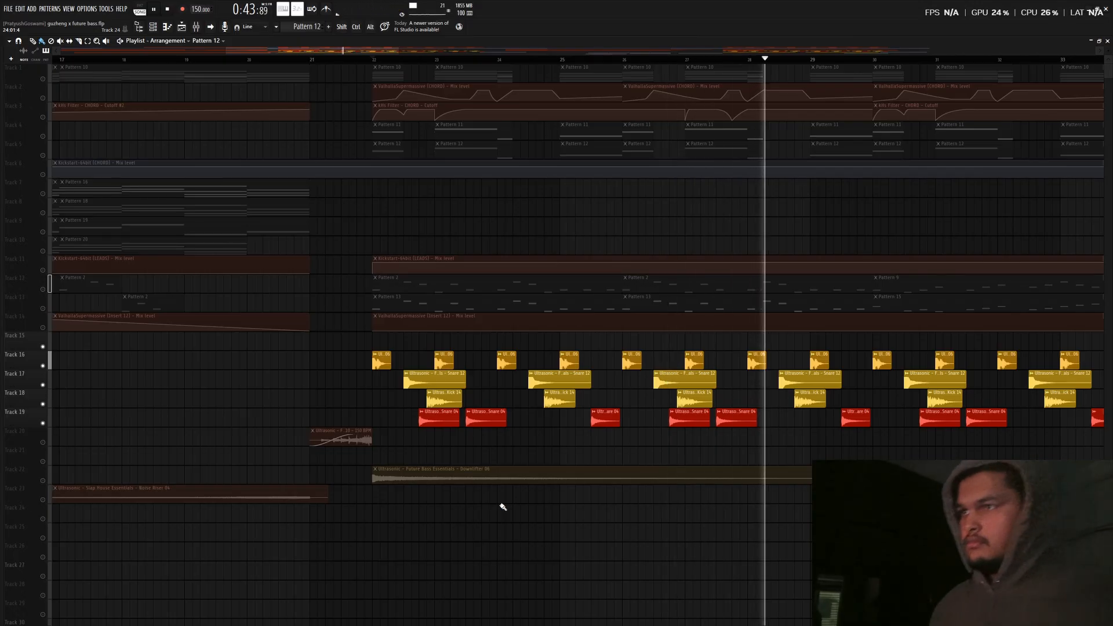
{"action": "key", "text": "space"}
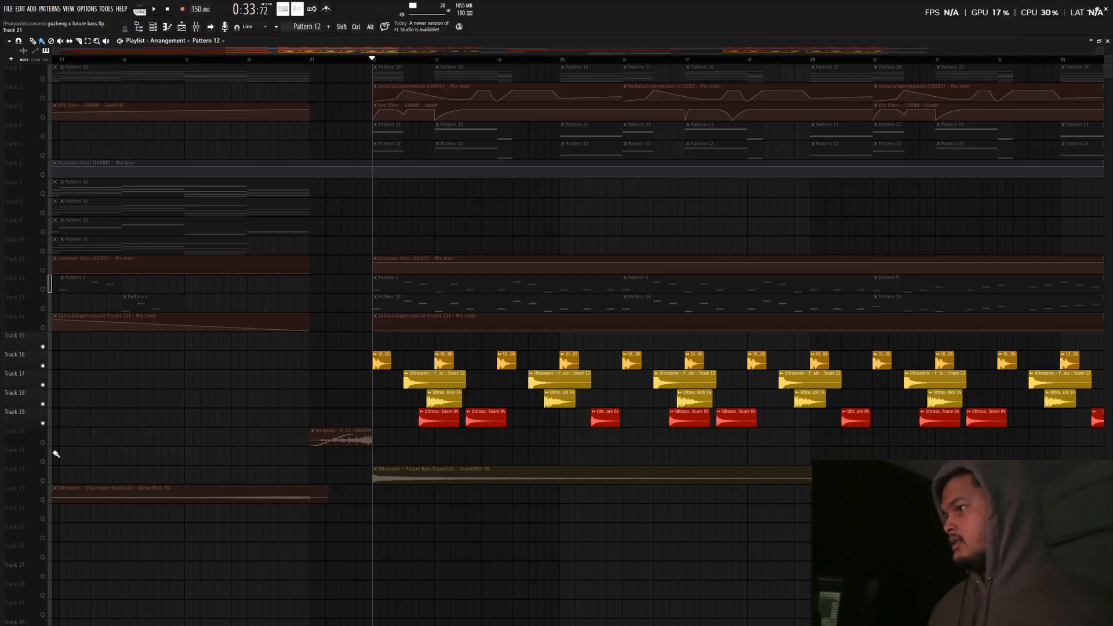
Check the sample settings of the Downlifter 06 clip at the start of the drop and close them
{"action": "scroll", "coordinate": [57, 454], "scroll_direction": "down", "scroll_amount": 5}
{"action": "mouse_move", "coordinate": [359, 51]}
{"action": "left_mouse_down"}
{"action": "mouse_move", "coordinate": [487, 46]}
{"action": "mouse_move", "coordinate": [381, 51]}
{"action": "left_mouse_up"}
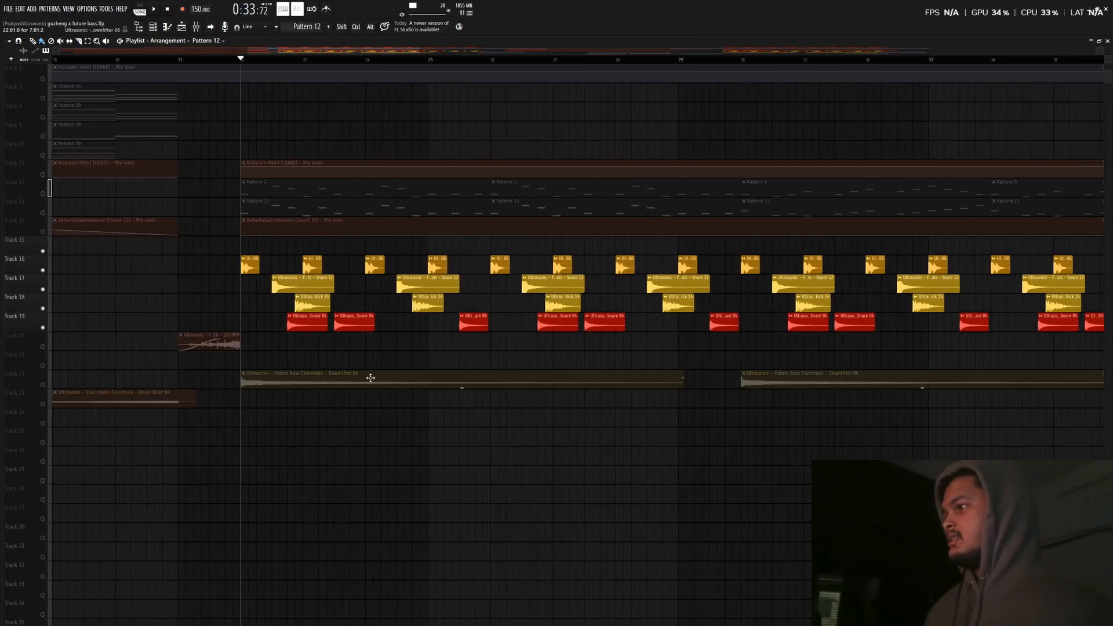
{"action": "double_click", "coordinate": [364, 378]}
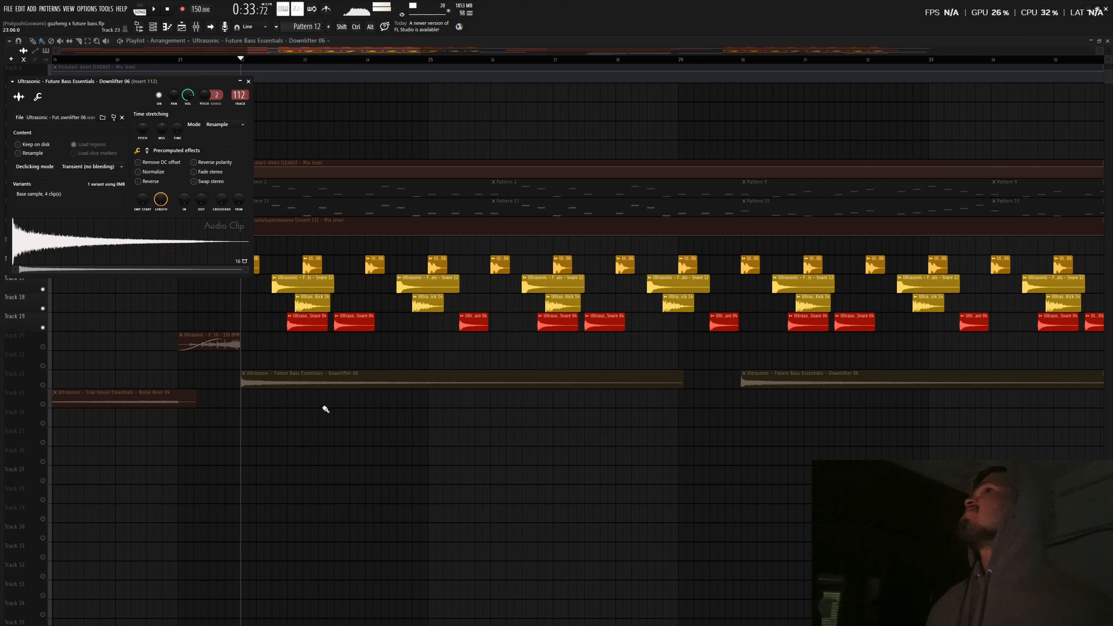
{"action": "key", "text": "Escape"}
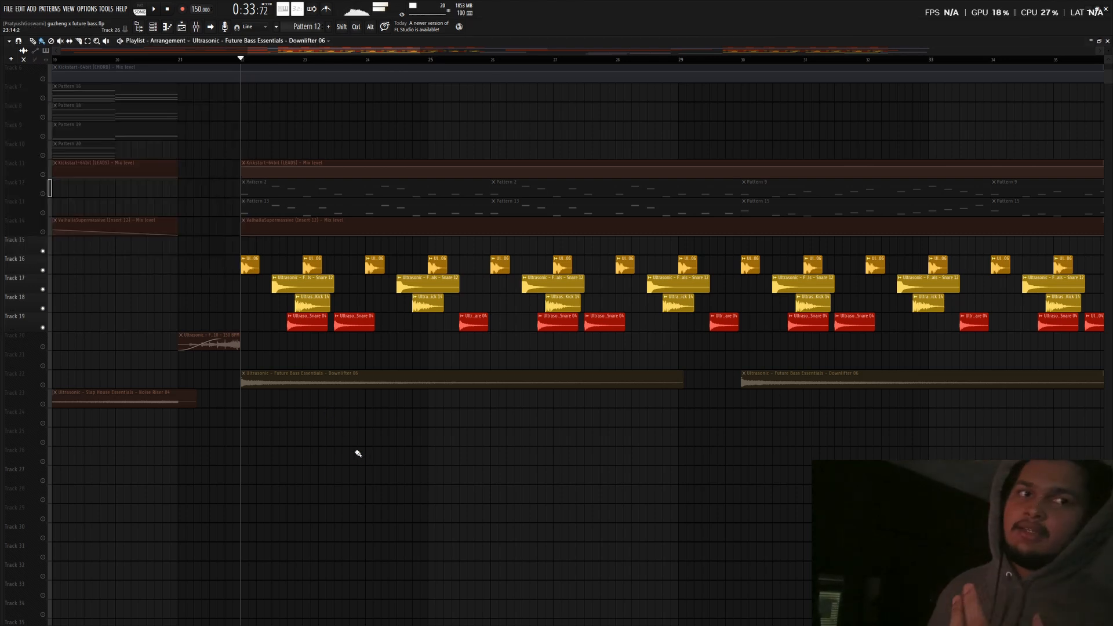
Find the Downlifter 11 clip on Track 21 at the end of the drop and inspect it
{"action": "scroll", "coordinate": [406, 464], "scroll_direction": "up", "scroll_amount": 3}
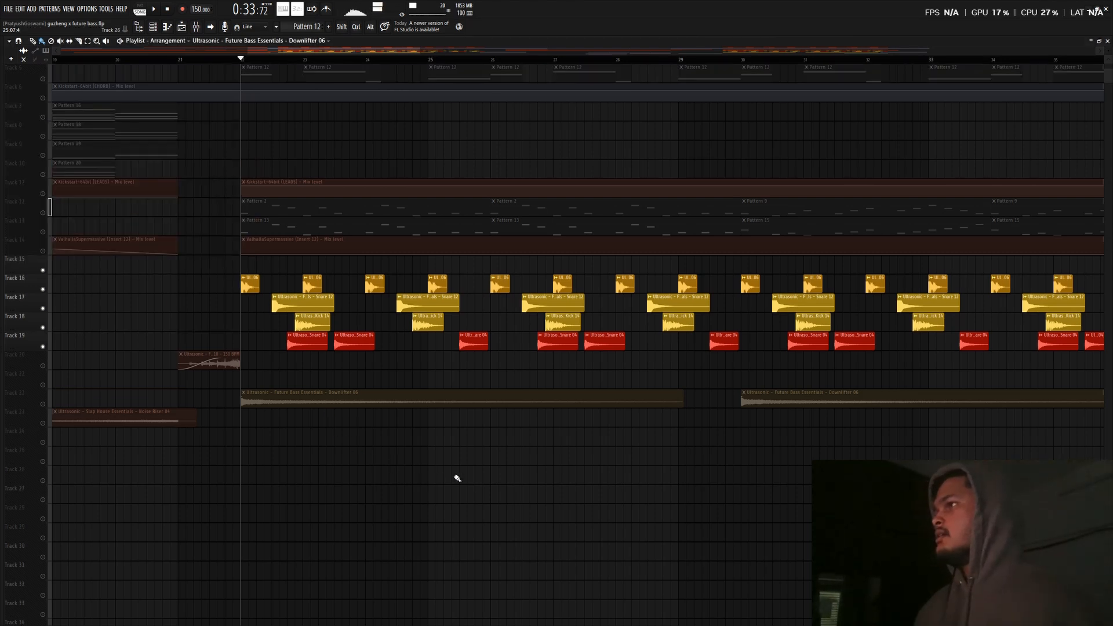
{"action": "left_click_drag", "start_coordinate": [340, 53], "coordinate": [548, 51]}
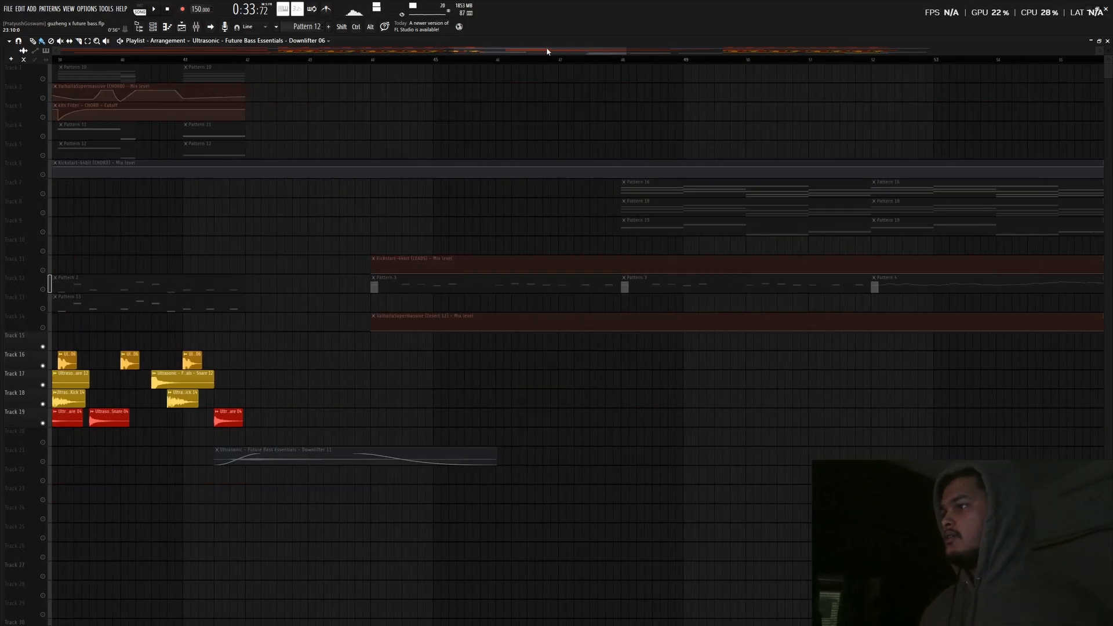
{"action": "double_click", "coordinate": [298, 459]}
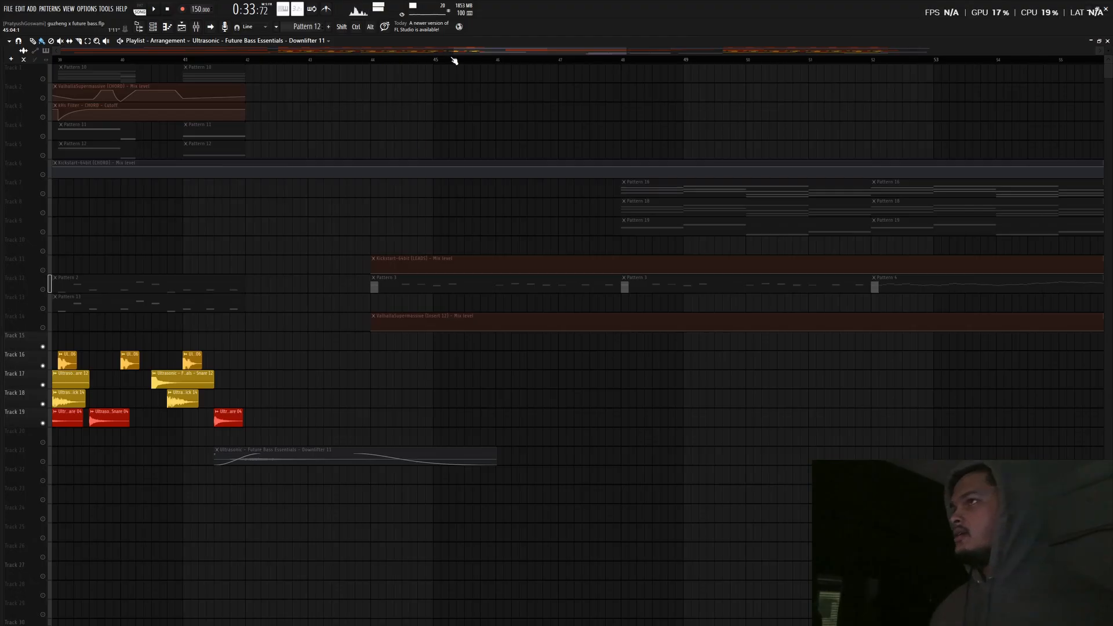
Toggle solo on Track 15 on and off to bring the other muted playlist tracks back into playback
{"action": "left_click_drag", "start_coordinate": [576, 53], "coordinate": [673, 56]}
{"action": "scroll", "coordinate": [622, 396], "scroll_direction": "down", "scroll_amount": 5}
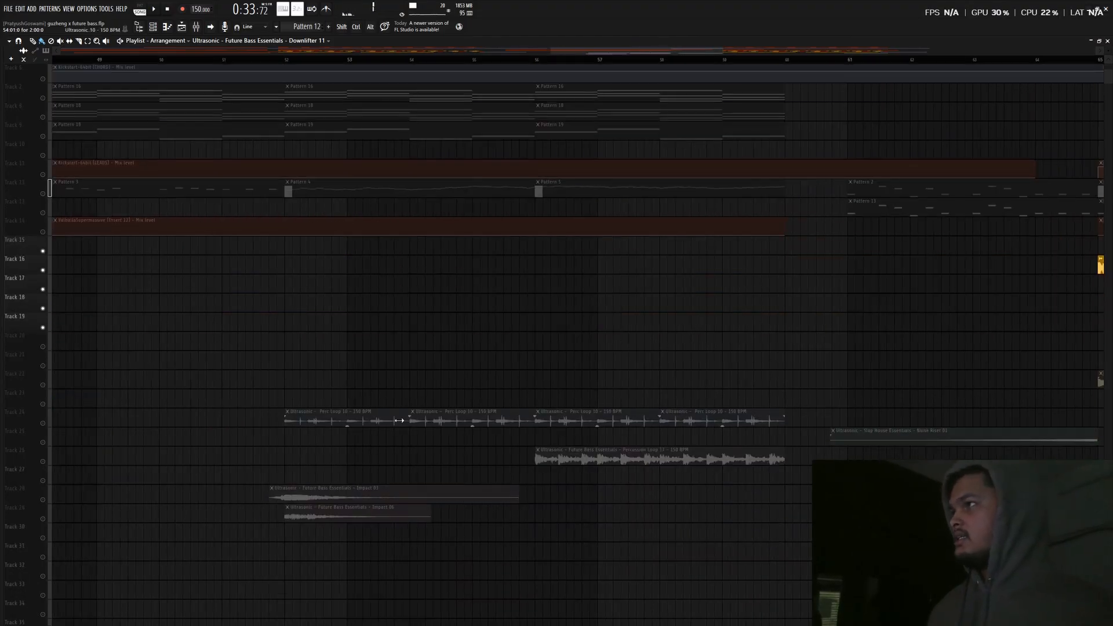
{"action": "scroll", "coordinate": [399, 353], "scroll_direction": "up", "scroll_amount": 2}
{"action": "scroll", "coordinate": [398, 353], "scroll_direction": "up", "scroll_amount": 3}
{"action": "right_click", "coordinate": [44, 346]}
{"action": "right_click", "coordinate": [44, 346]}
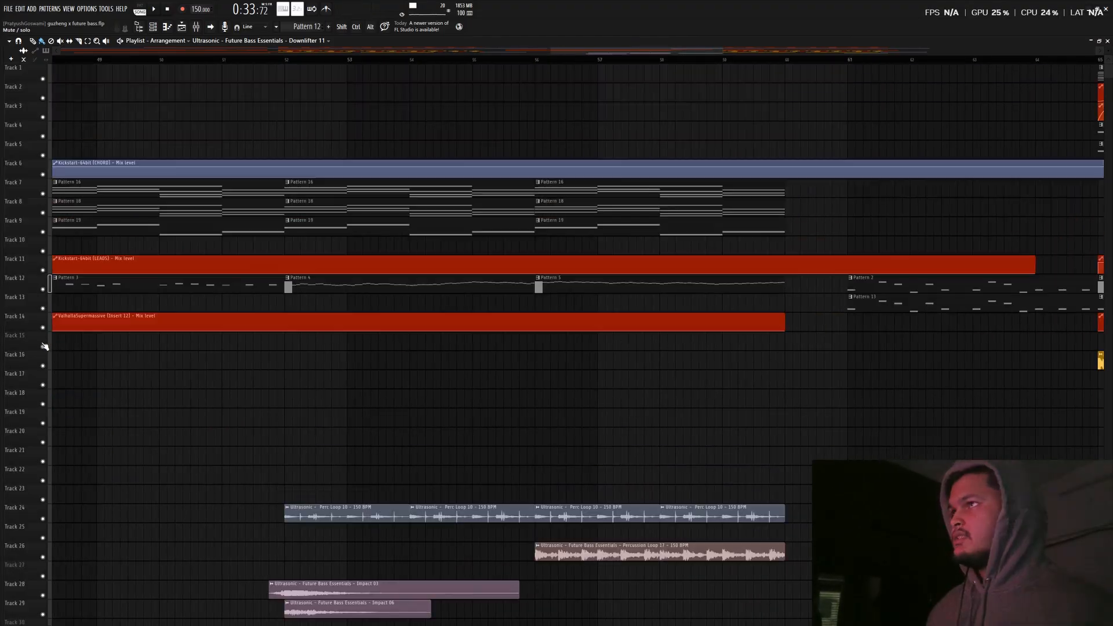
Place the playhead at bar 44 and play the section following the first drop
{"action": "left_click_drag", "start_coordinate": [624, 51], "coordinate": [548, 58]}
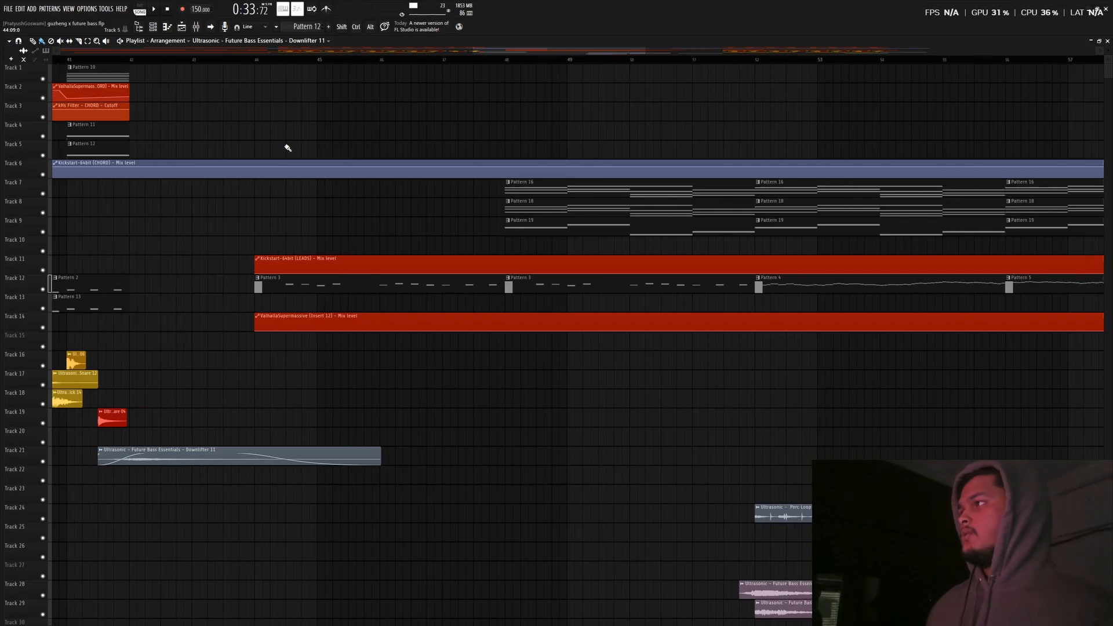
{"action": "left_click", "coordinate": [254, 60]}
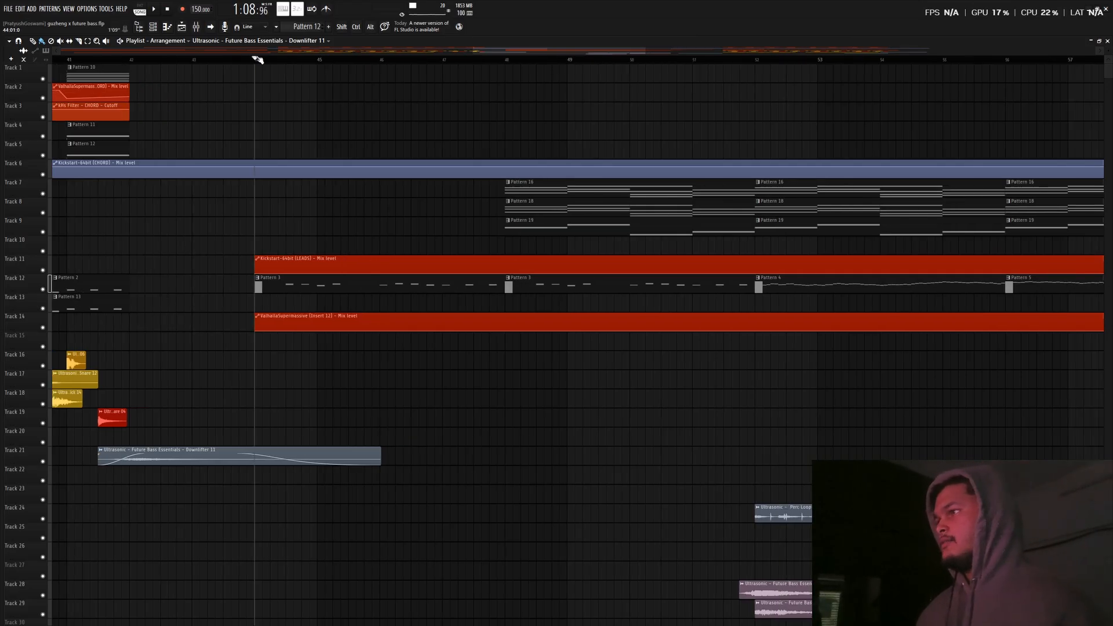
{"action": "key", "text": "space"}
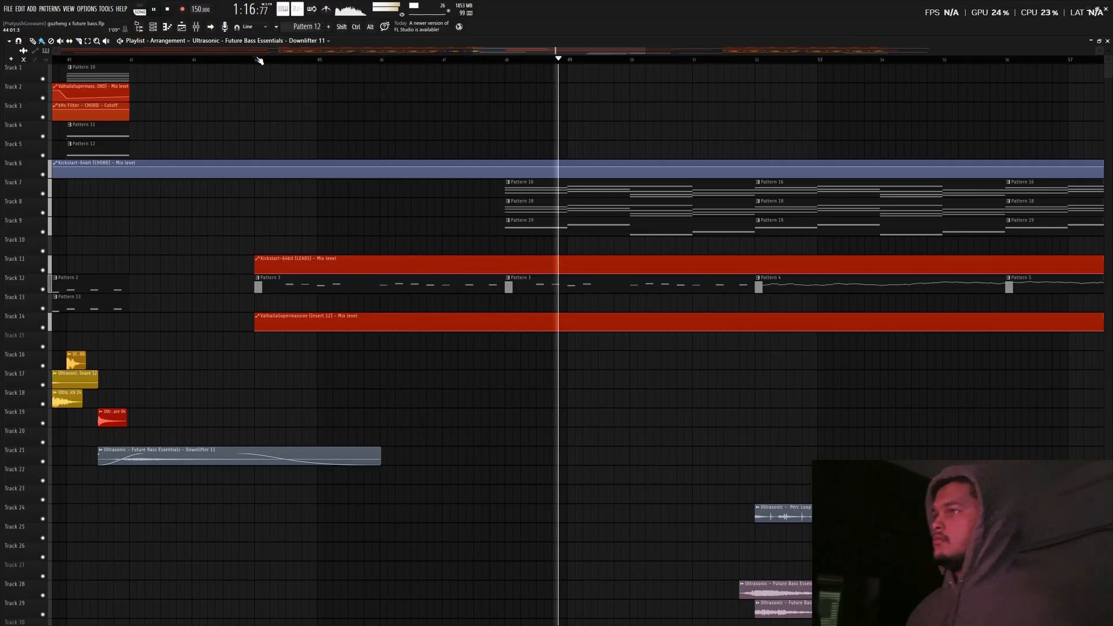
{"action": "key", "text": "space"}
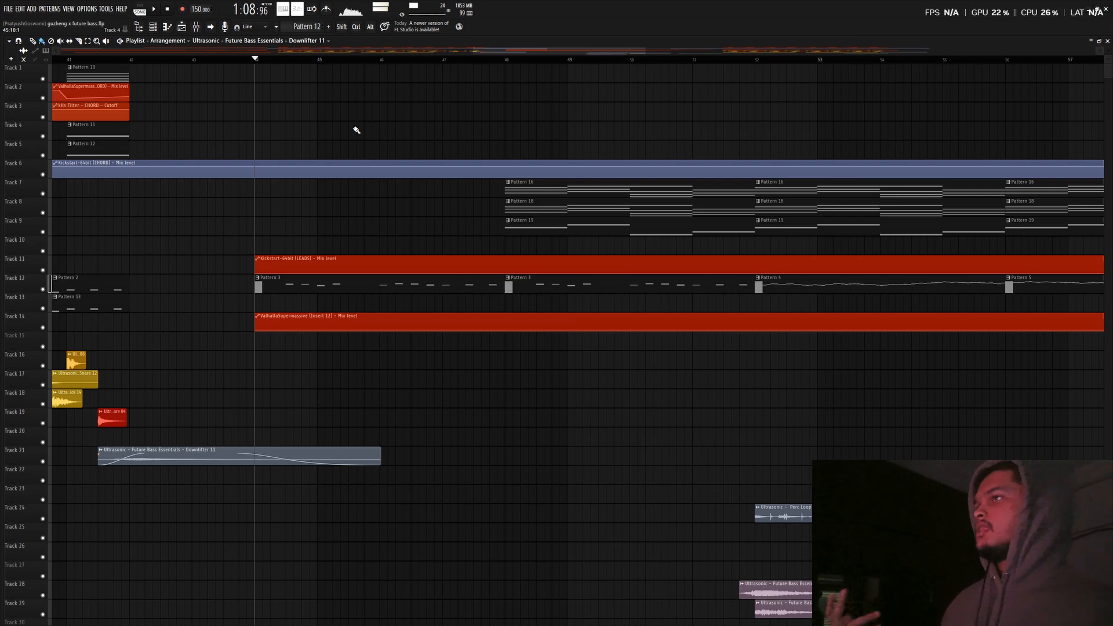
Open the first Pattern 3 clip on Track 12 in the piano roll and switch to pattern playback
{"action": "left_click_drag", "start_coordinate": [645, 48], "coordinate": [680, 78]}
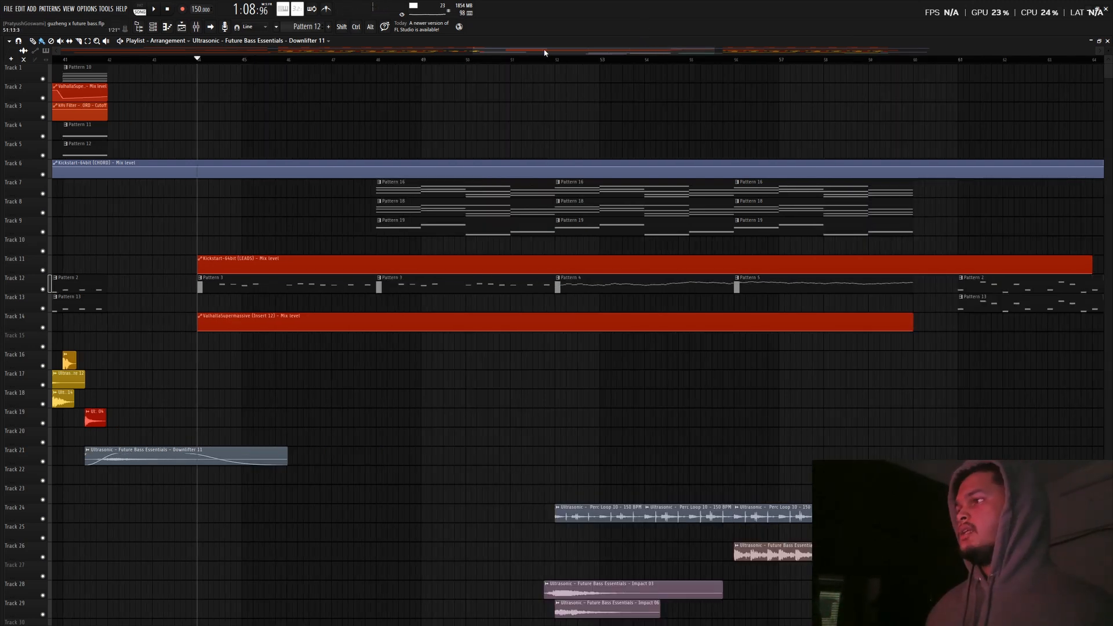
{"action": "left_click_drag", "start_coordinate": [545, 52], "coordinate": [509, 54]}
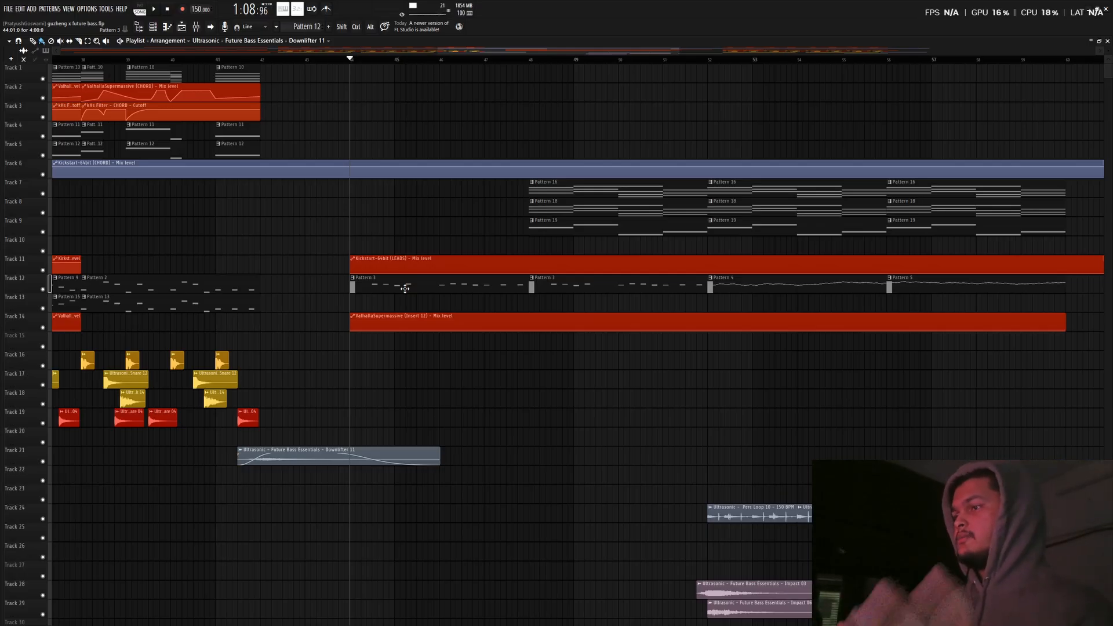
{"action": "double_click", "coordinate": [406, 288]}
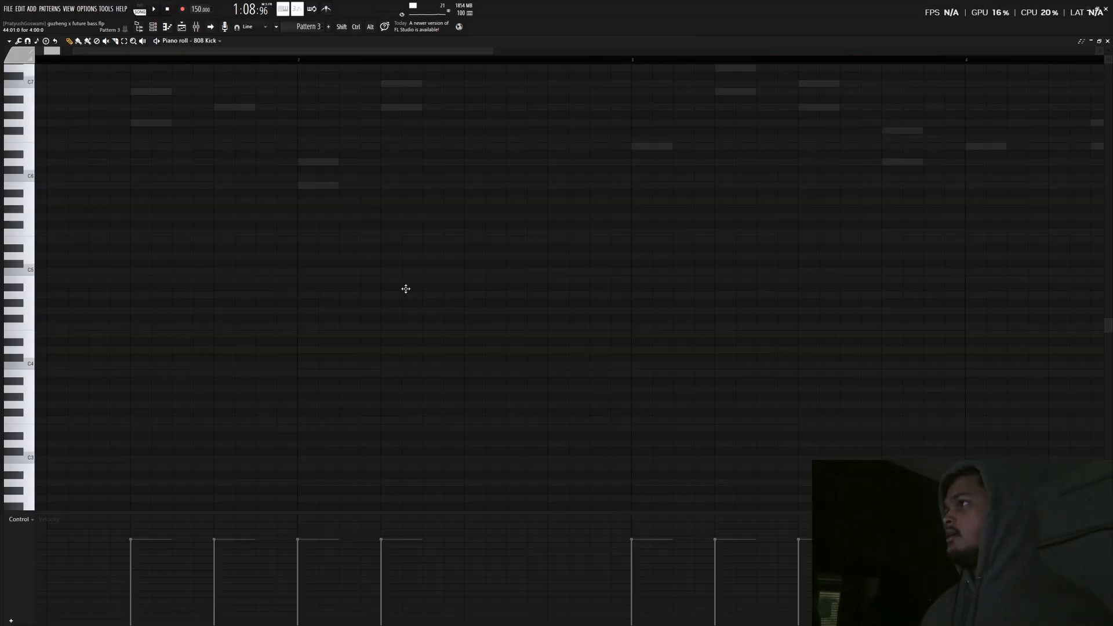
{"action": "left_click", "coordinate": [143, 11]}
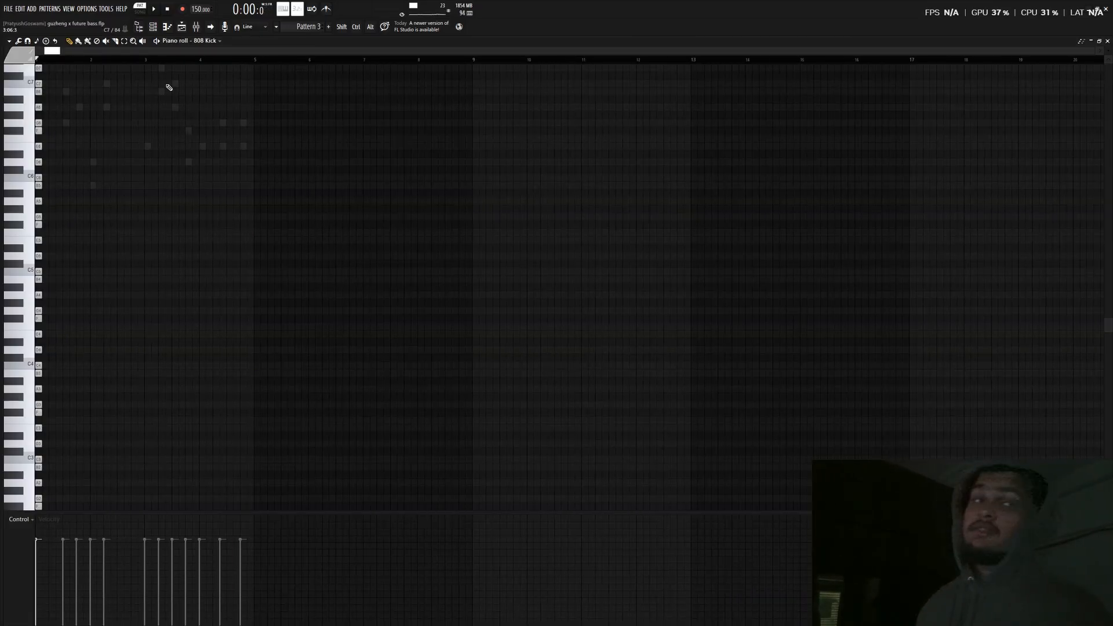
{"action": "scroll", "coordinate": [310, 237], "scroll_direction": "up", "scroll_amount": 3}
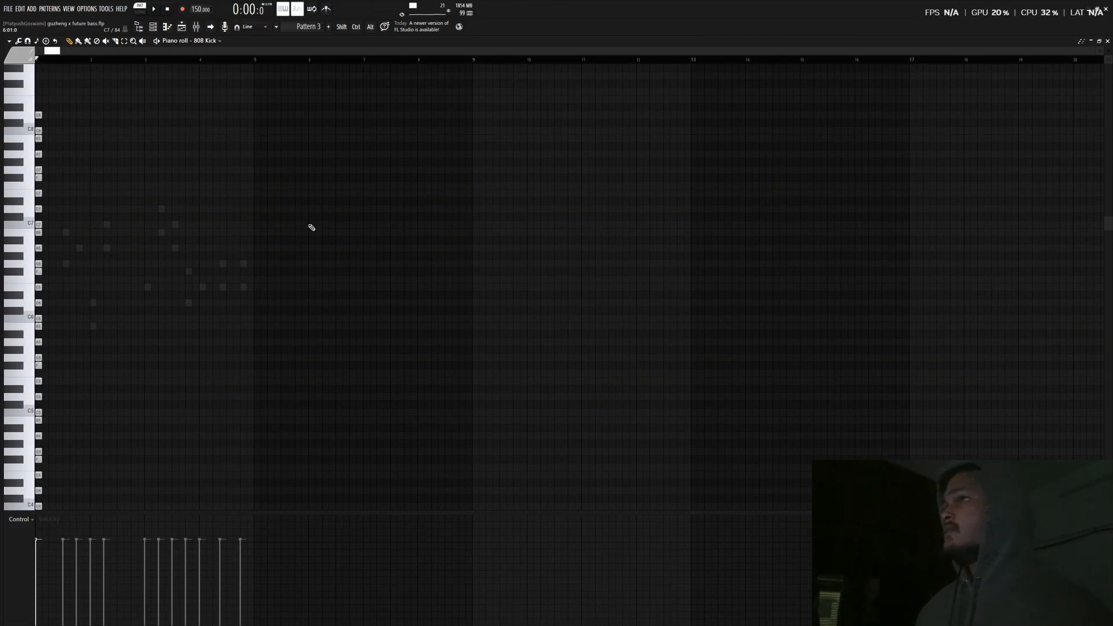
Play Pattern 3 and switch the piano roll to the Nu Guzheng channel to review its melody notes
{"action": "key", "text": "space"}
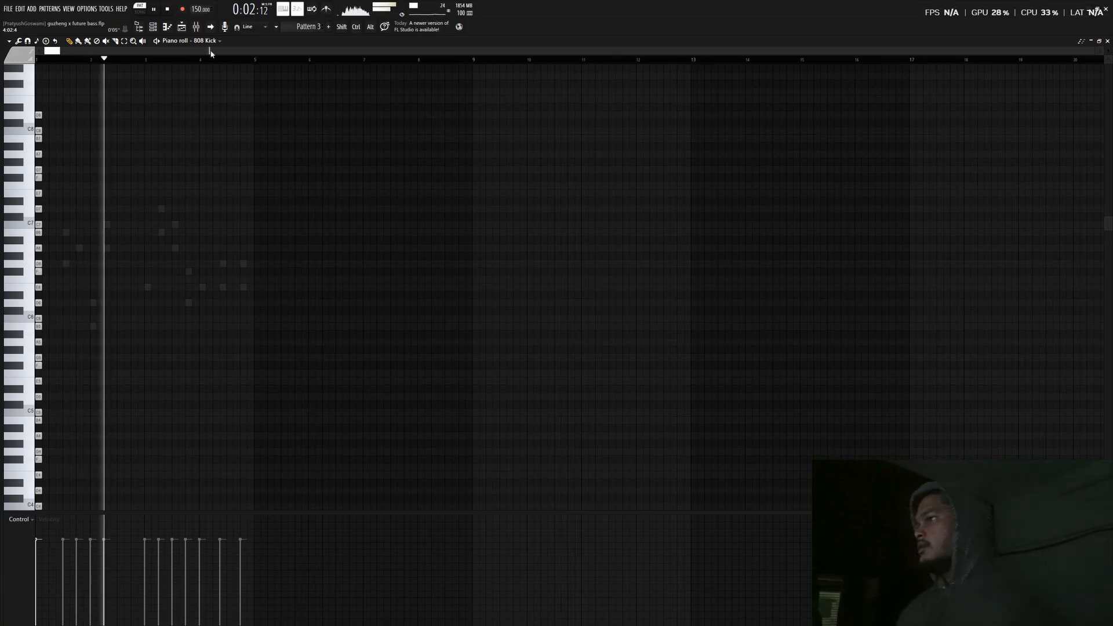
{"action": "left_click", "coordinate": [203, 41]}
{"action": "left_click", "coordinate": [259, 320]}
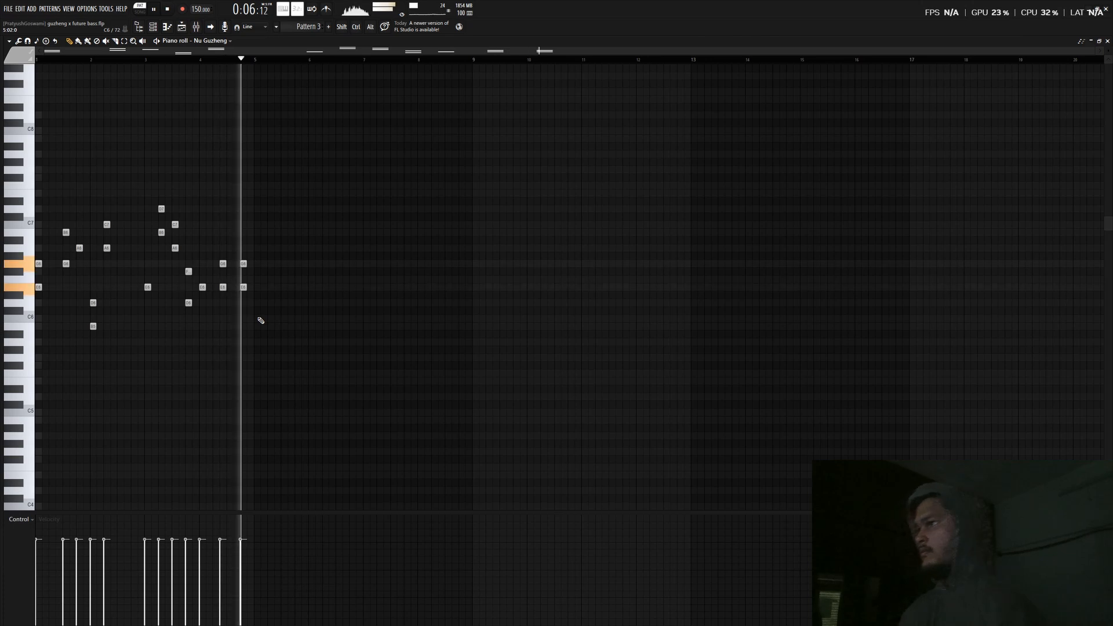
{"action": "key", "text": "space"}
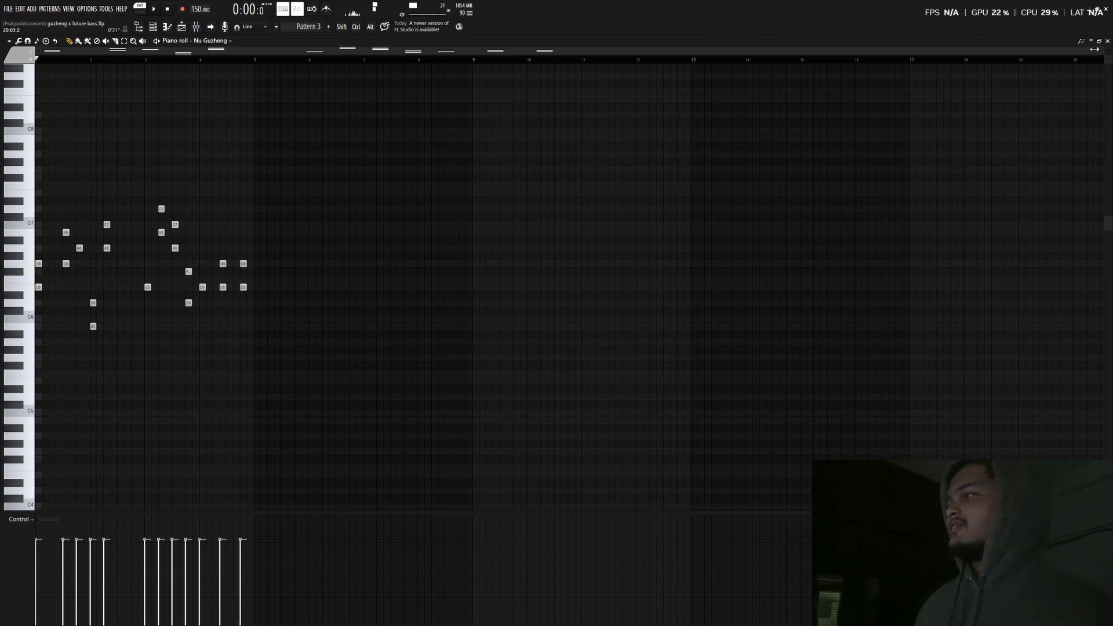
Examine the Nu Guzheng notes of Pattern 3 up close, play them through and close the piano roll
{"action": "left_click_drag", "start_coordinate": [1095, 49], "coordinate": [267, 80]}
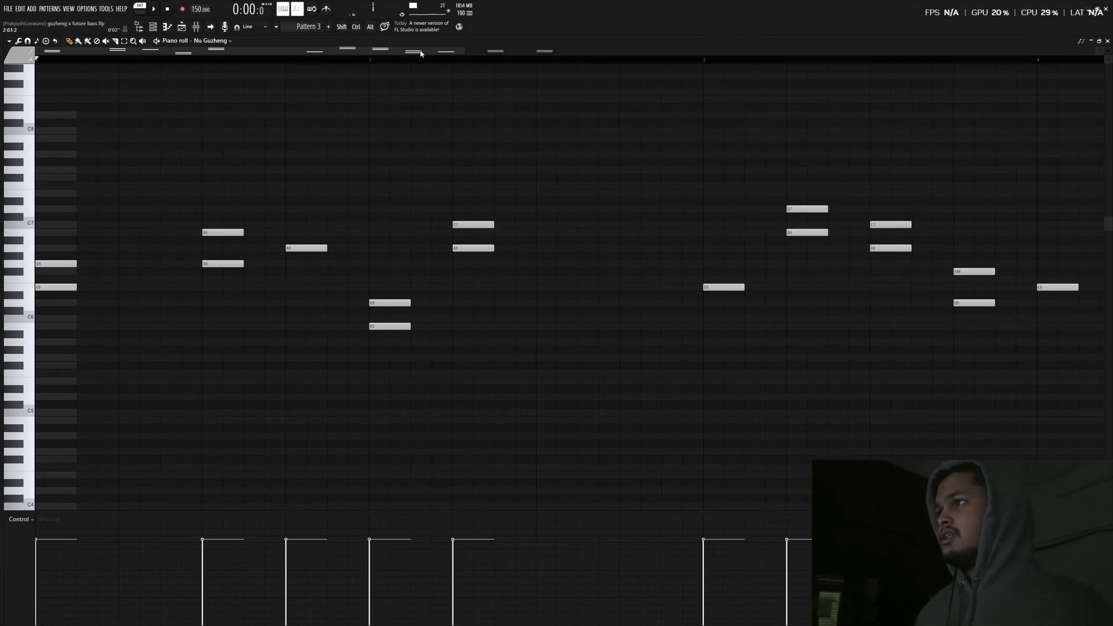
{"action": "left_click_drag", "start_coordinate": [421, 54], "coordinate": [698, 85]}
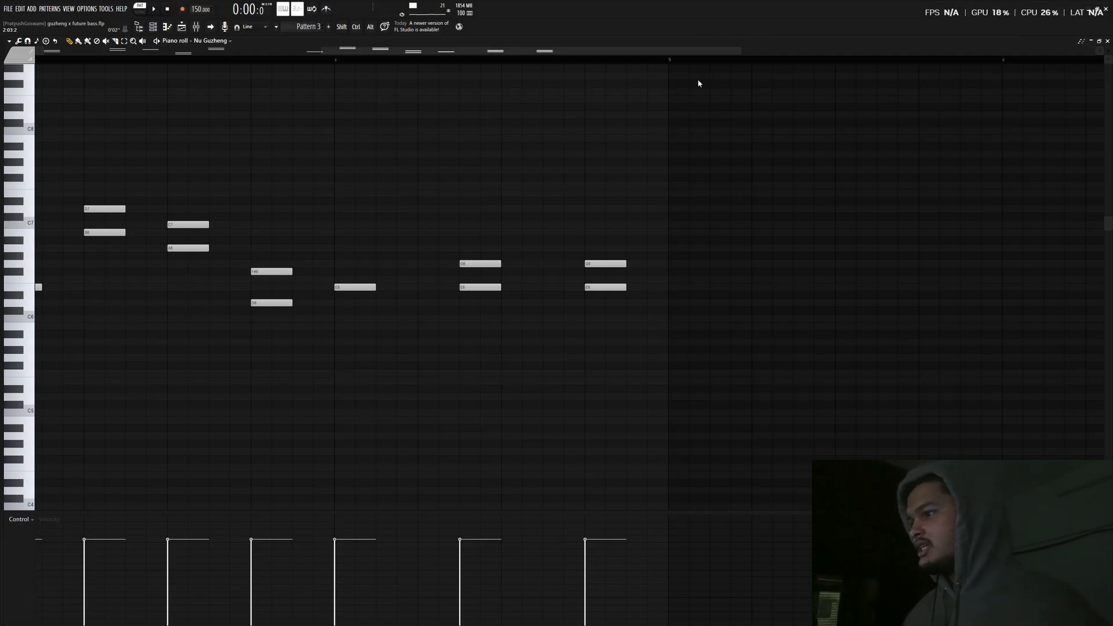
{"action": "left_click_drag", "start_coordinate": [674, 50], "coordinate": [616, 75]}
{"action": "left_click", "coordinate": [694, 57]}
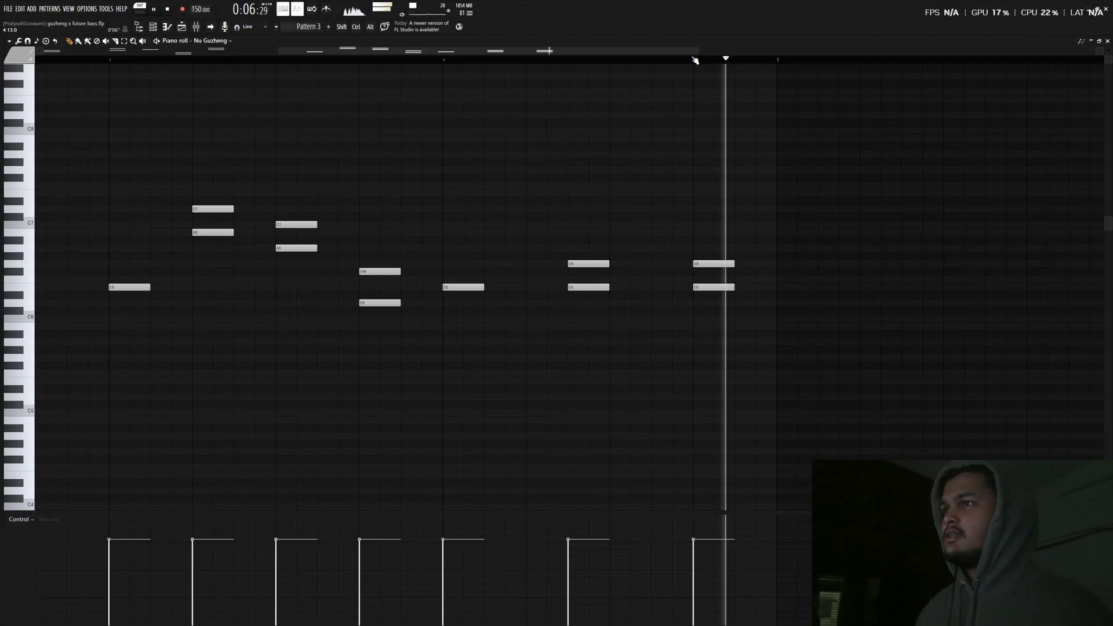
{"action": "key", "text": "space"}
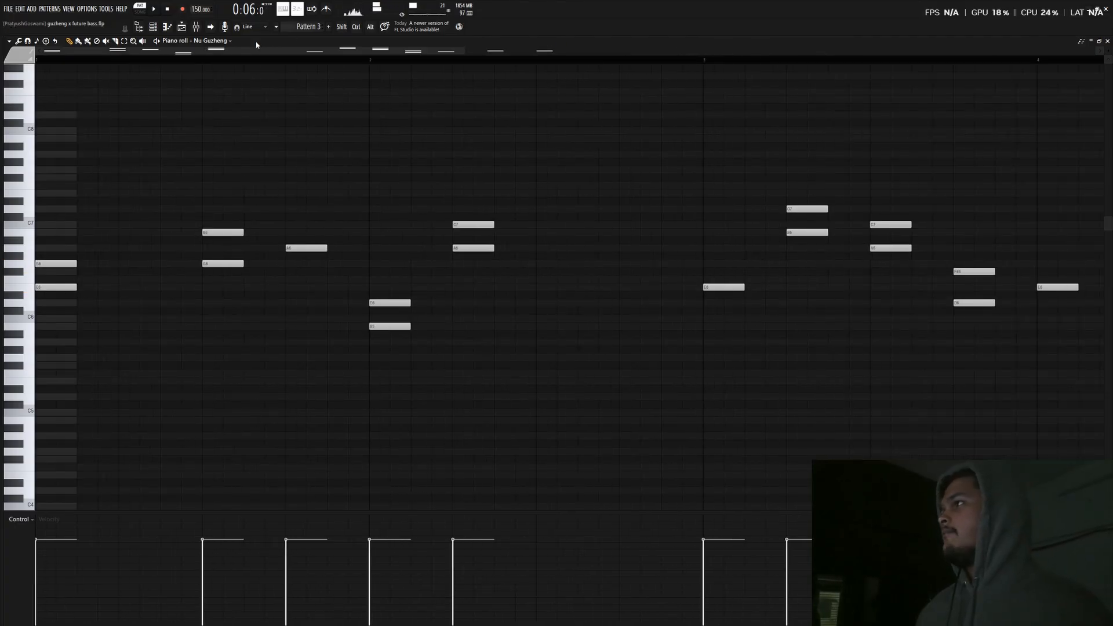
{"action": "left_click_drag", "start_coordinate": [224, 57], "coordinate": [32, 93]}
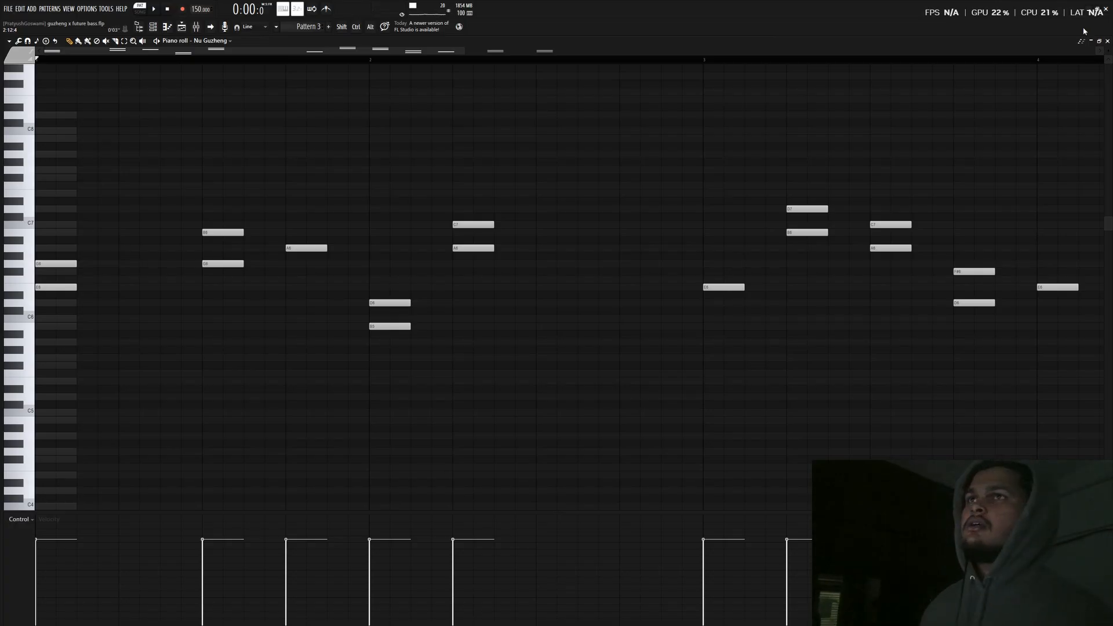
{"action": "left_click", "coordinate": [1107, 40]}
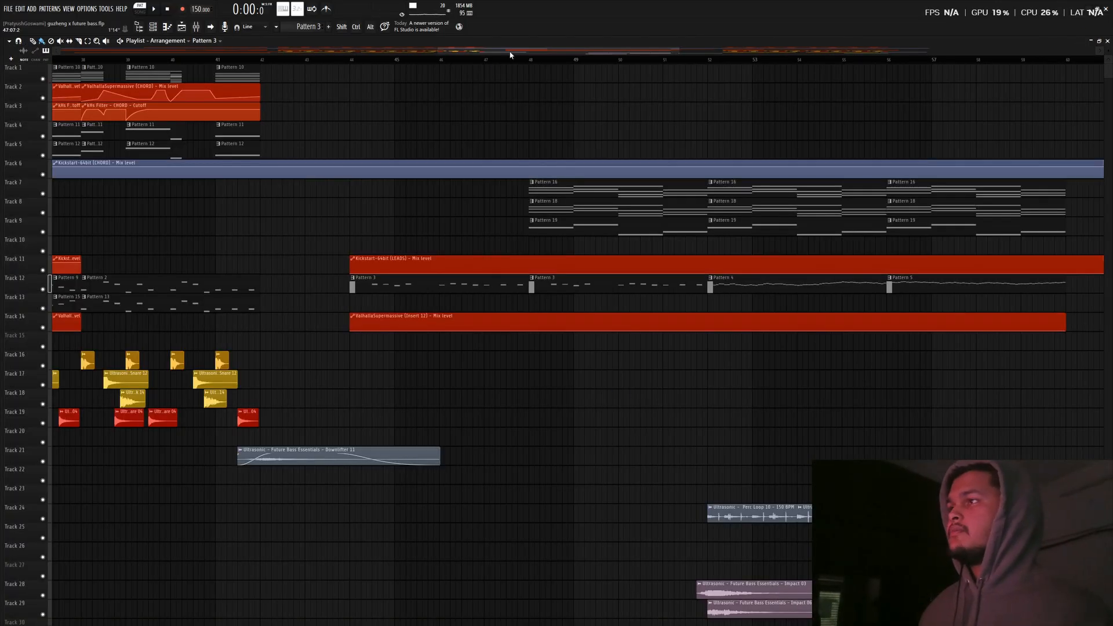
Open the Pattern 19 clip on Track 9 in the piano roll and bring up its Serum2 instrument
{"action": "left_click_drag", "start_coordinate": [510, 55], "coordinate": [584, 54]}
{"action": "double_click", "coordinate": [449, 226]}
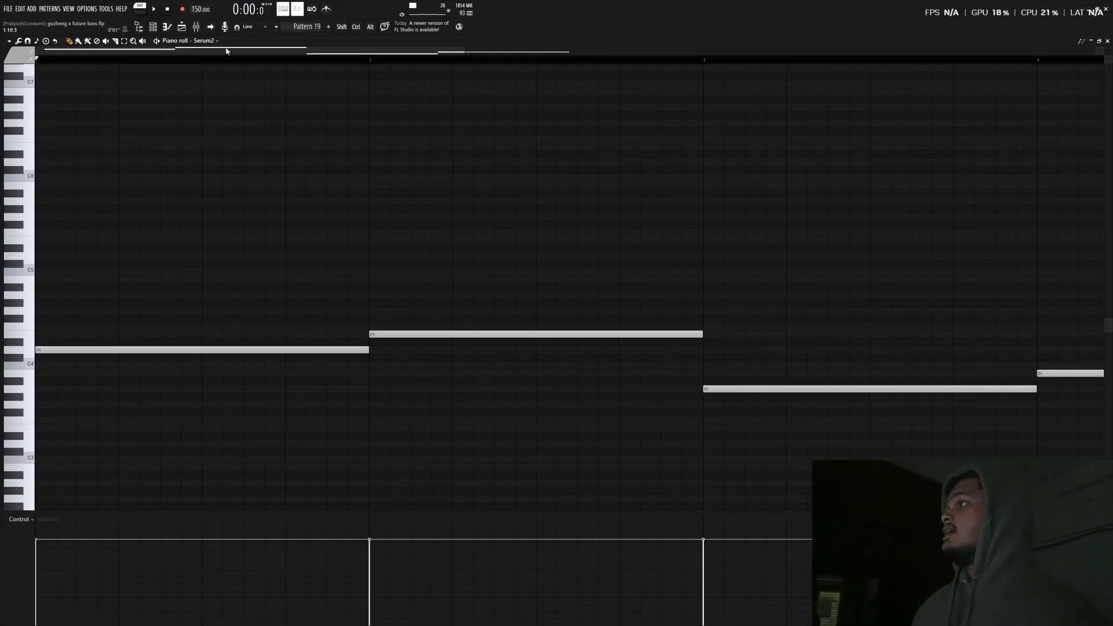
{"action": "left_click", "coordinate": [153, 27]}
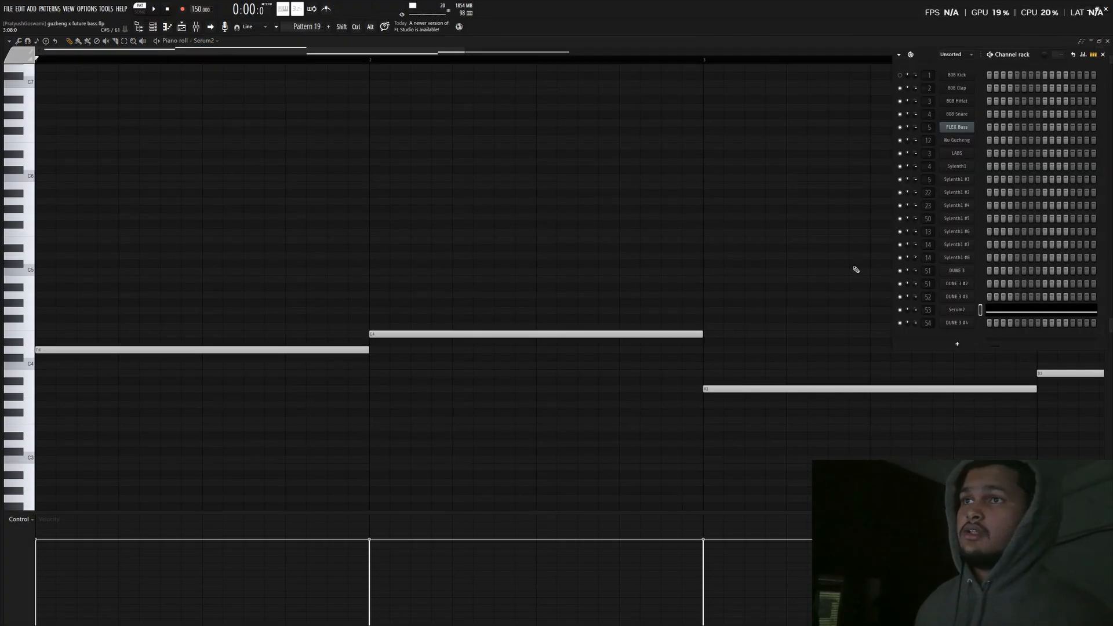
{"action": "left_click", "coordinate": [957, 311]}
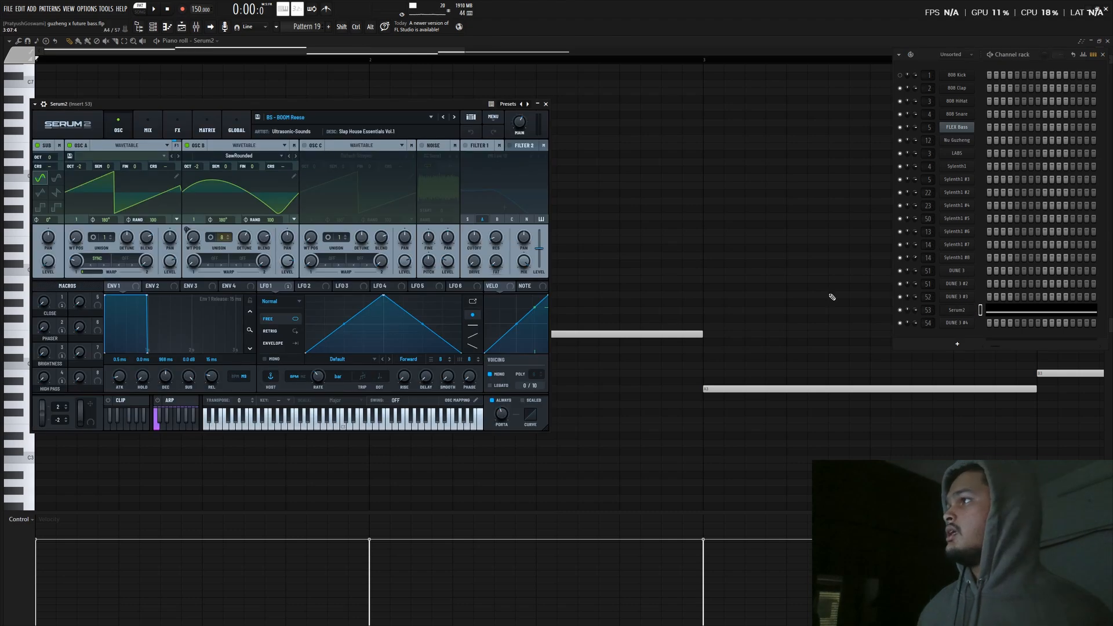
{"action": "left_click_drag", "start_coordinate": [290, 109], "coordinate": [557, 127]}
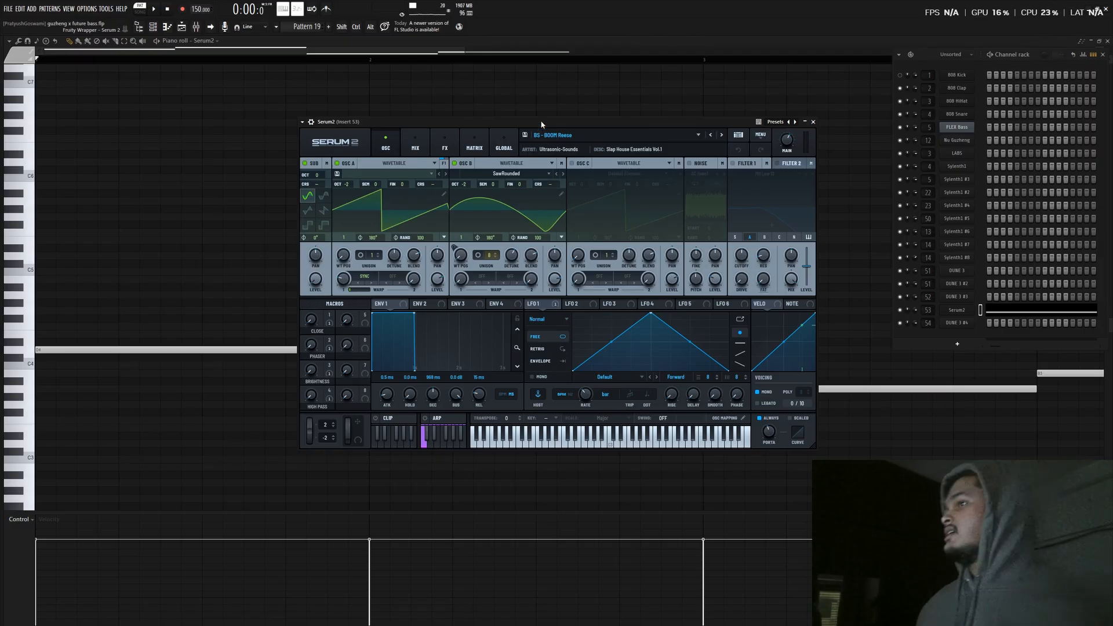
Play Pattern 19 to hear the Serum2 bass, stop playback and close the instrument, channel rack and piano roll
{"action": "left_click_drag", "start_coordinate": [541, 123], "coordinate": [546, 412]}
{"action": "key", "text": "space"}
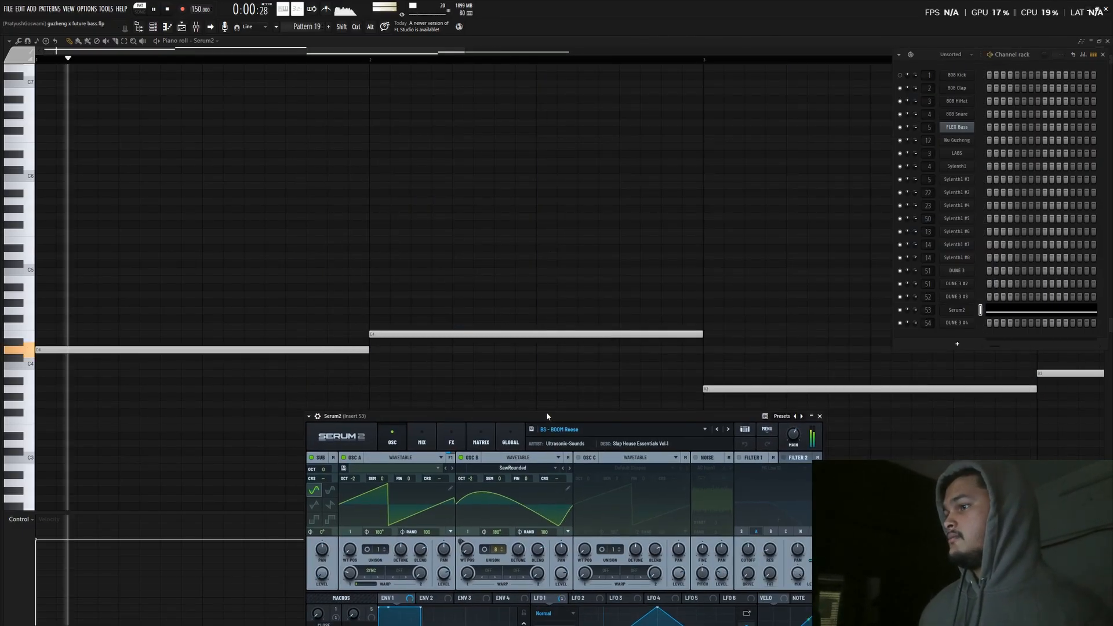
{"action": "left_click_drag", "start_coordinate": [546, 412], "coordinate": [459, 186]}
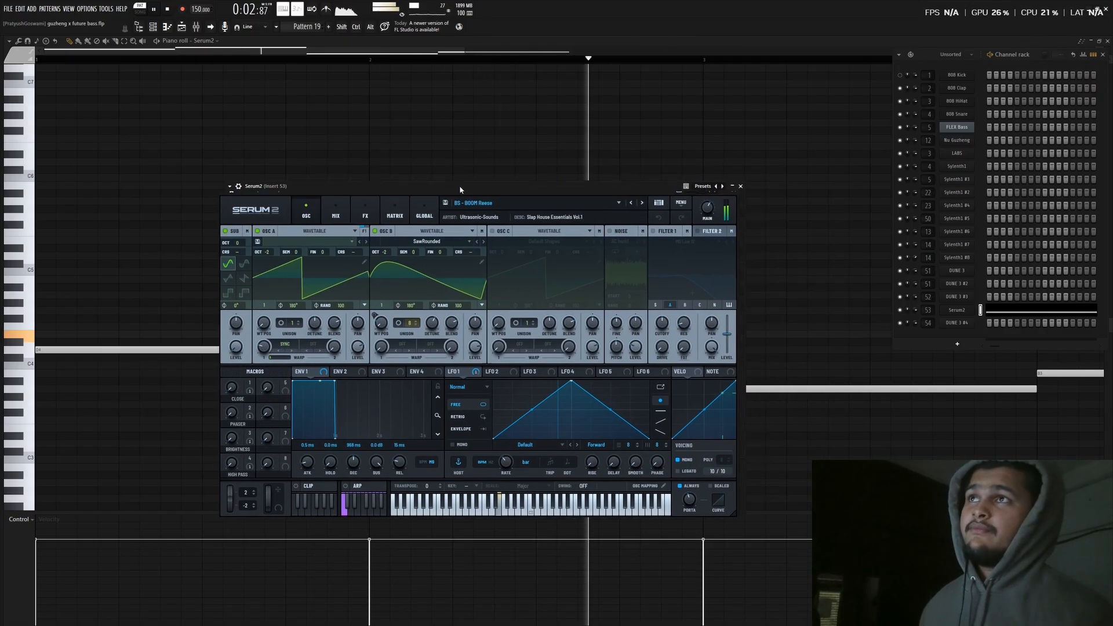
{"action": "left_click", "coordinate": [1104, 55]}
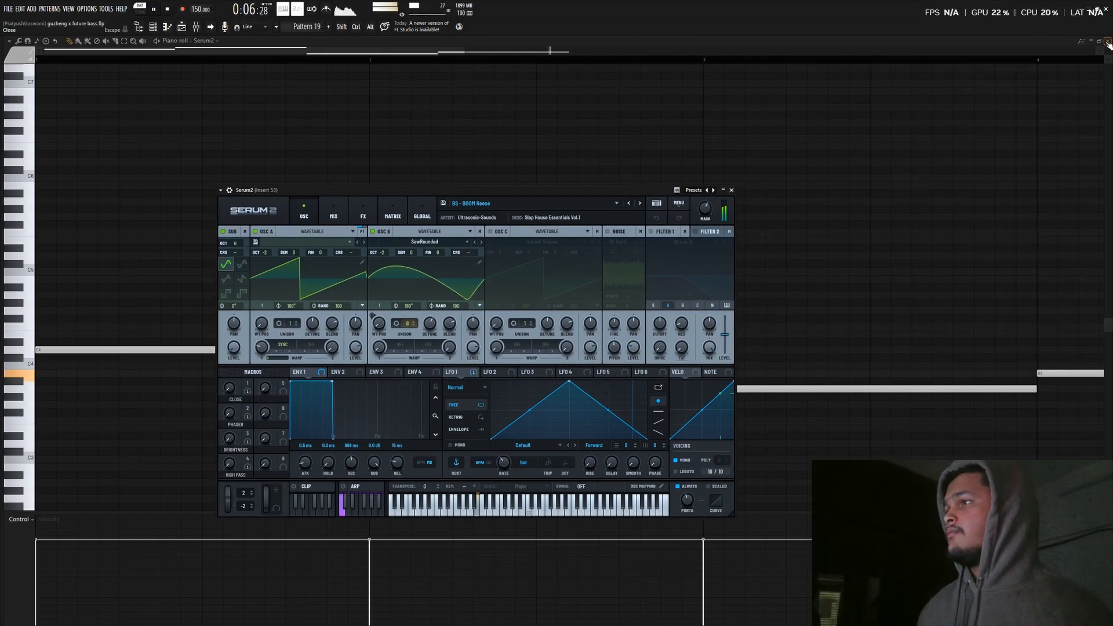
{"action": "left_click", "coordinate": [1107, 42]}
{"action": "key", "text": "space"}
{"action": "left_click", "coordinate": [732, 190]}
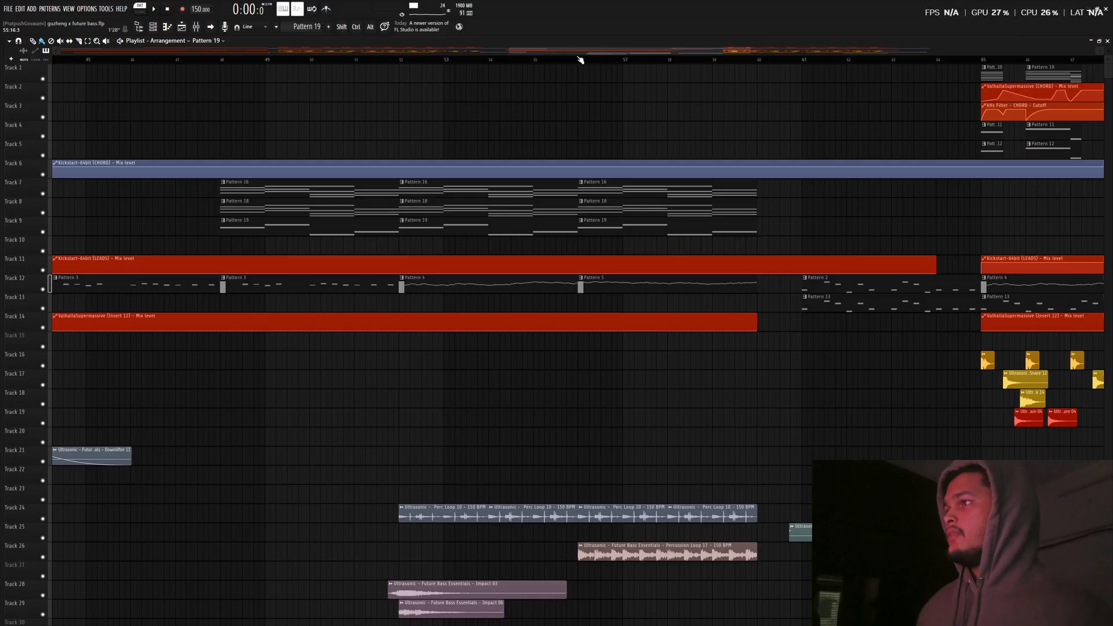
Open the Pattern 4 clip at bar 52 on Track 12 for pattern playback and show its Nu Guzheng notes
{"action": "left_click", "coordinate": [402, 59]}
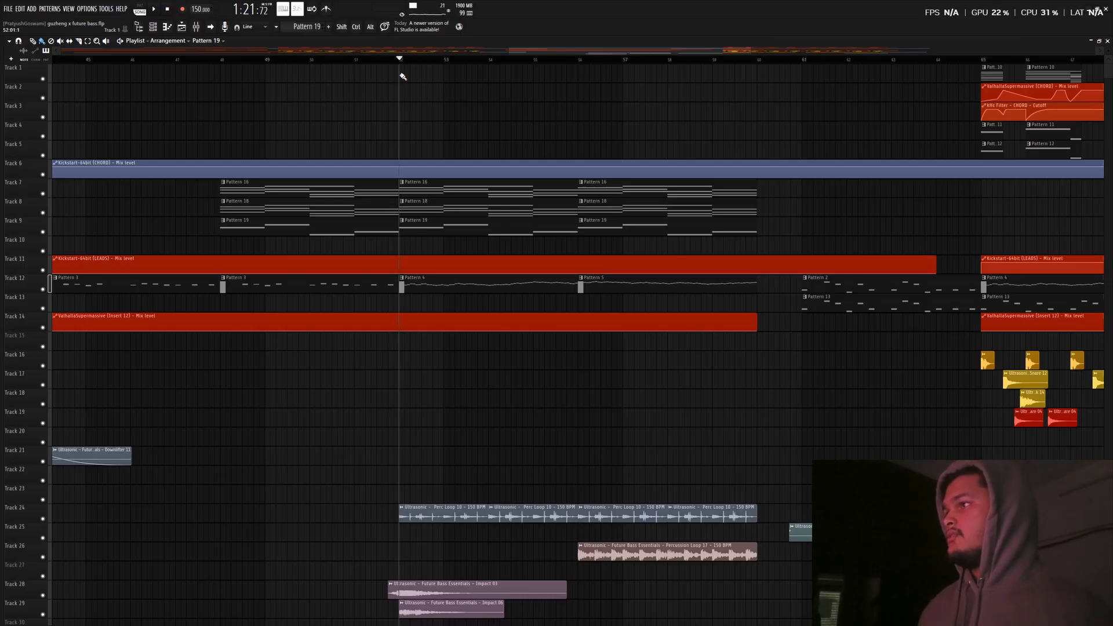
{"action": "double_click", "coordinate": [453, 285]}
{"action": "left_click", "coordinate": [139, 8]}
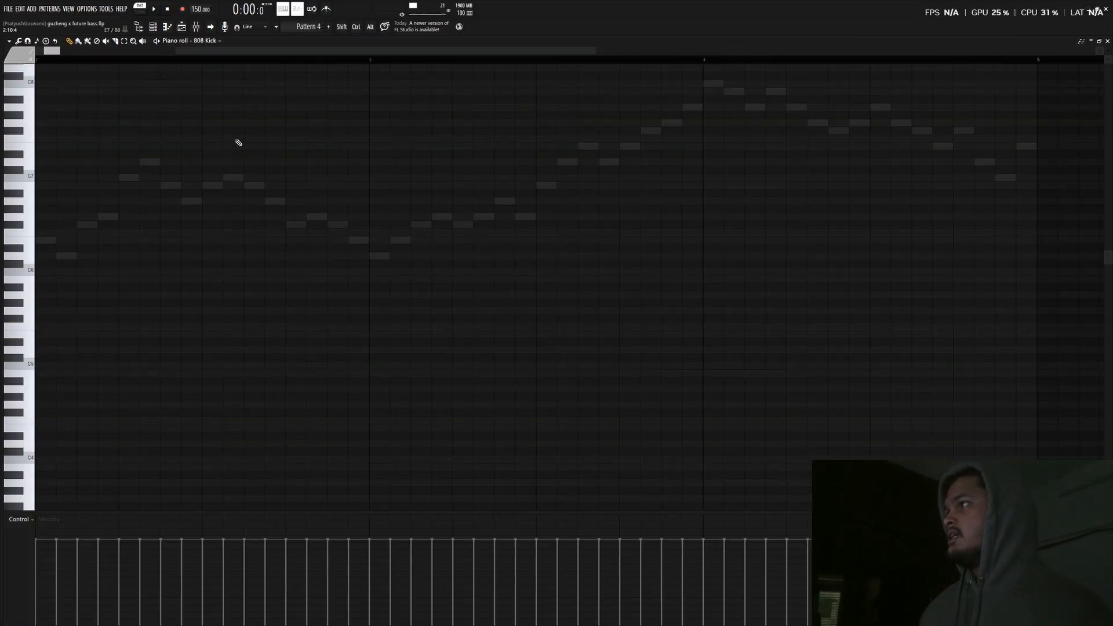
{"action": "left_click", "coordinate": [191, 41]}
{"action": "left_click", "coordinate": [238, 312]}
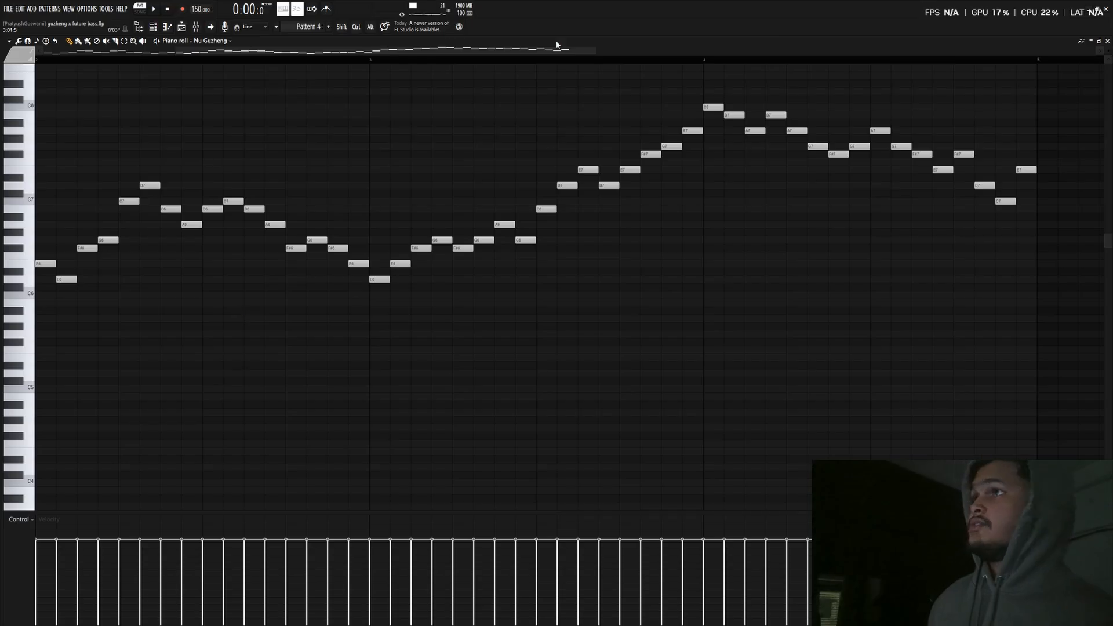
Review the full Pattern 4 melody run, play it through once and return to the playlist
{"action": "left_click_drag", "start_coordinate": [594, 52], "coordinate": [812, 54]}
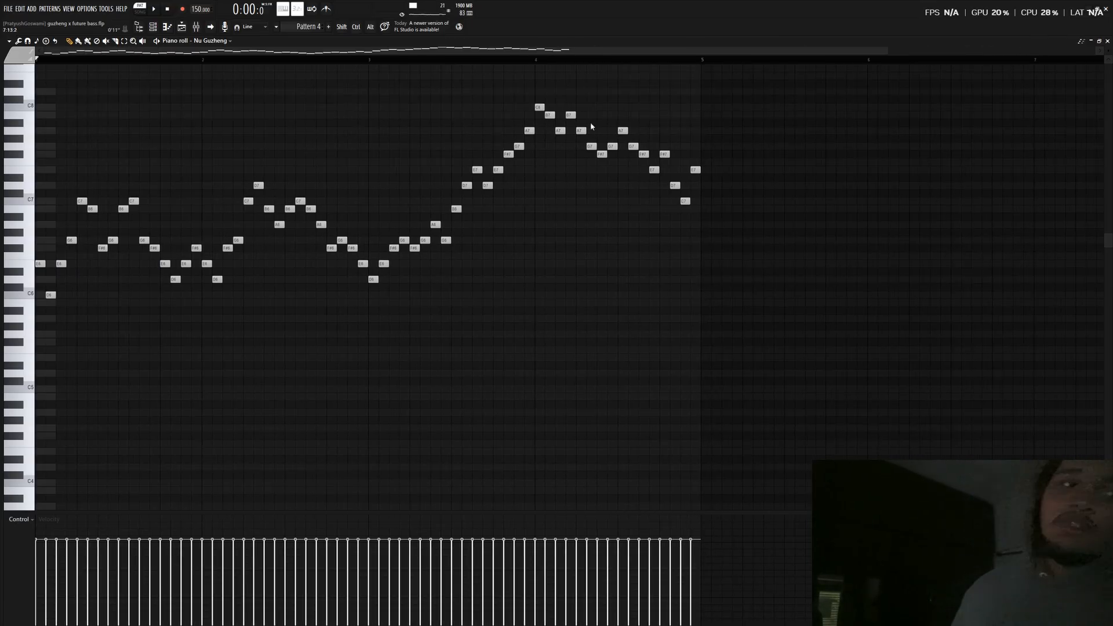
{"action": "scroll", "coordinate": [610, 376], "scroll_direction": "up", "scroll_amount": 3}
{"action": "scroll", "coordinate": [610, 376], "scroll_direction": "up", "scroll_amount": 2}
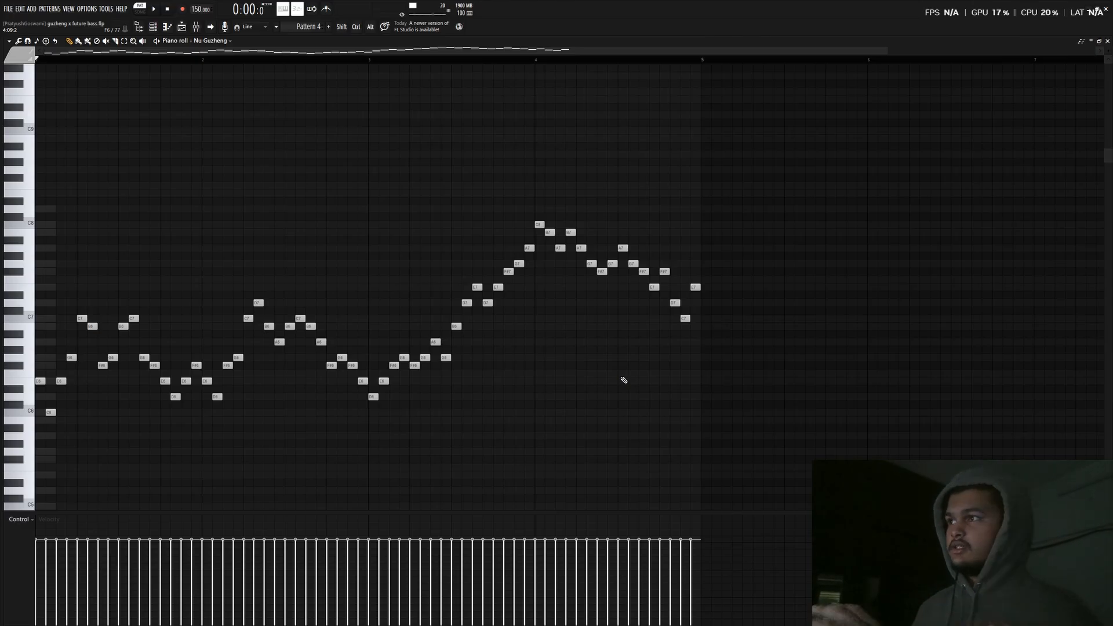
{"action": "key", "text": "space"}
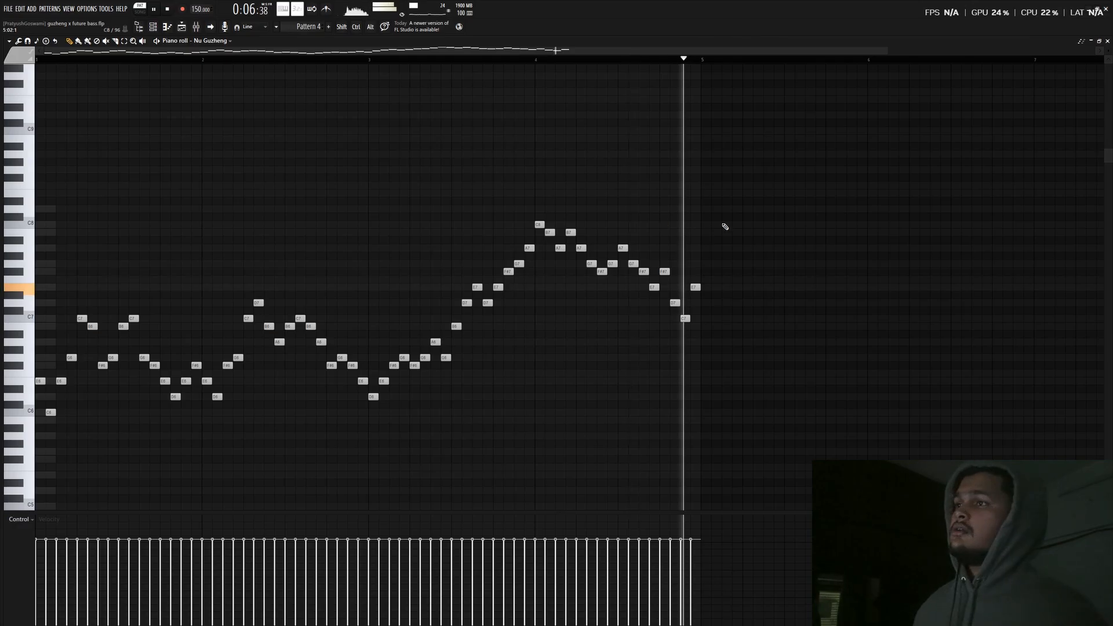
{"action": "key", "text": "space"}
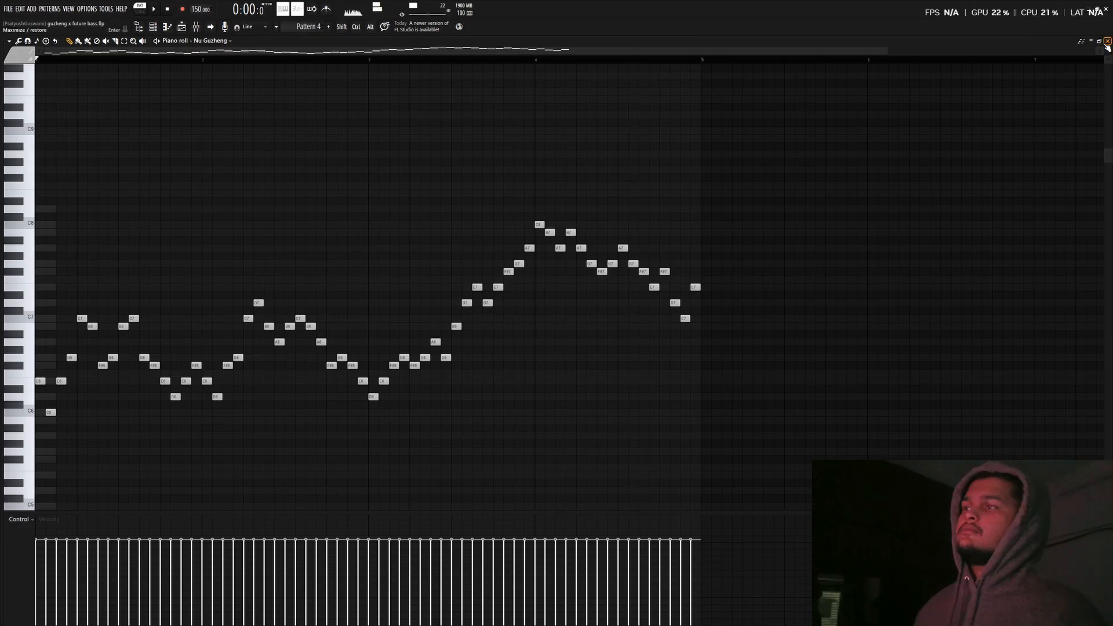
{"action": "key", "text": "F5"}
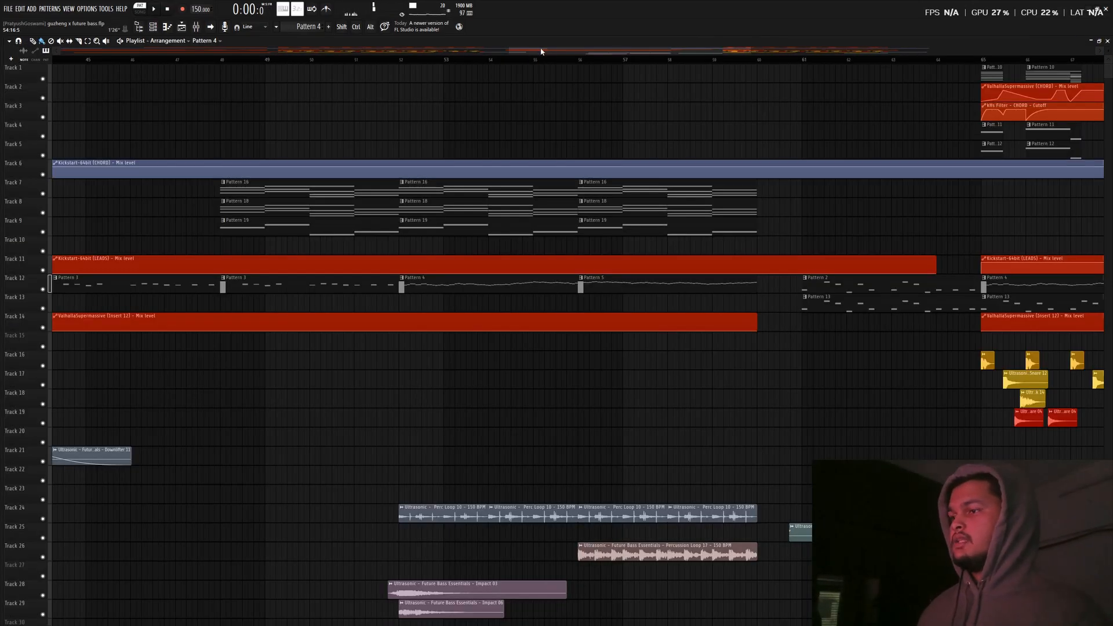
Inspect the Perc Loop 10 clip on Track 24 and the Percussion Loop 17 clip on Track 26
{"action": "scroll", "coordinate": [411, 365], "scroll_direction": "down", "scroll_amount": 4}
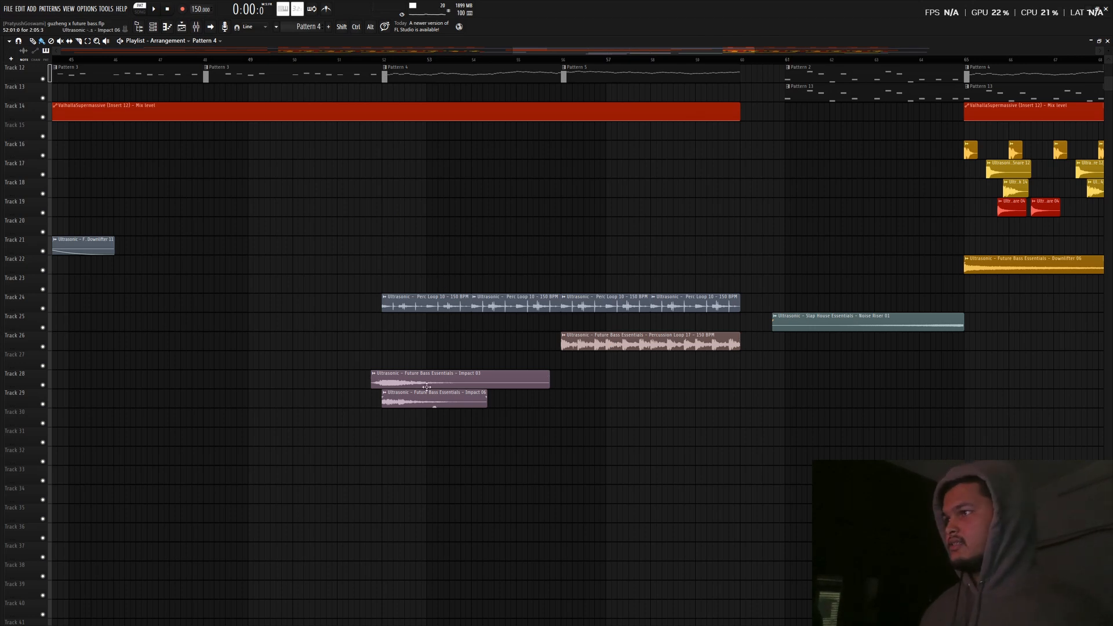
{"action": "left_click", "coordinate": [426, 302]}
{"action": "double_click", "coordinate": [427, 302]}
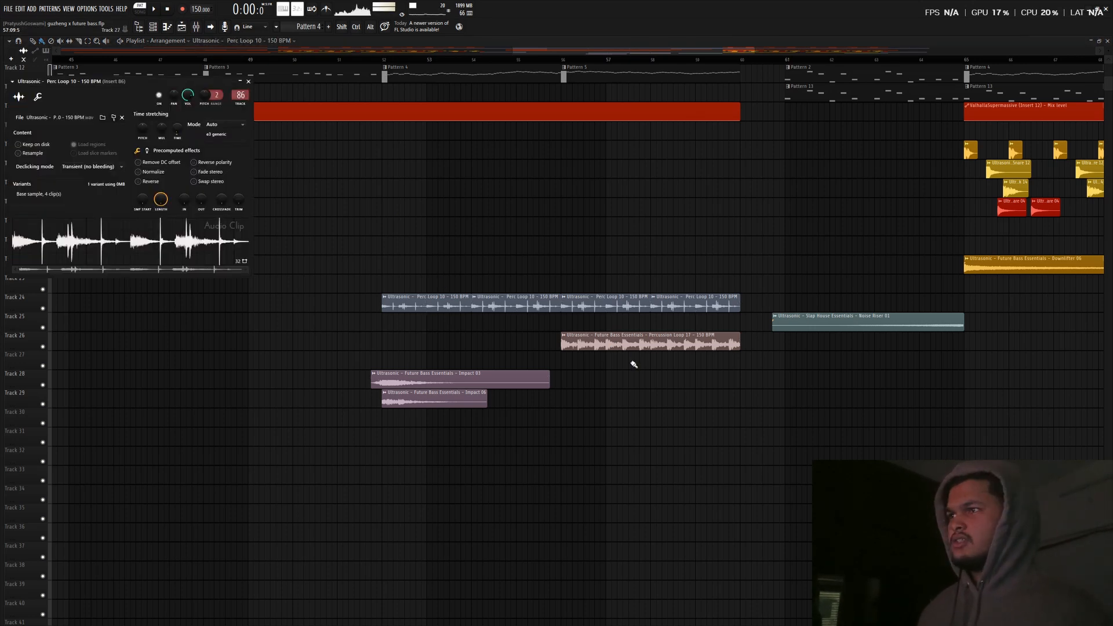
{"action": "double_click", "coordinate": [607, 337]}
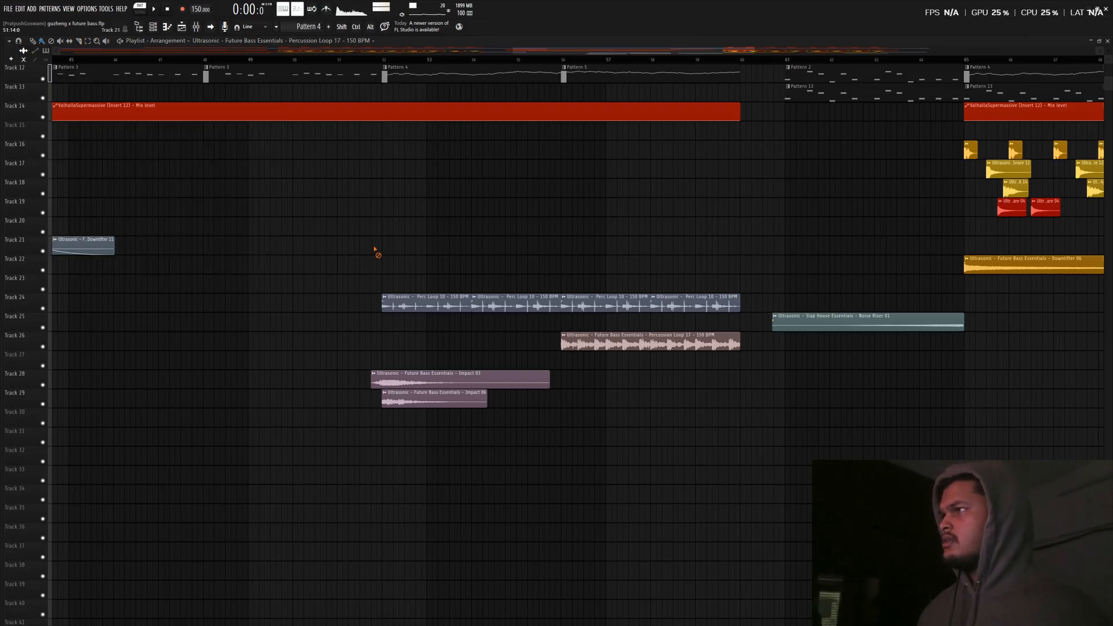
{"action": "key", "text": "Escape"}
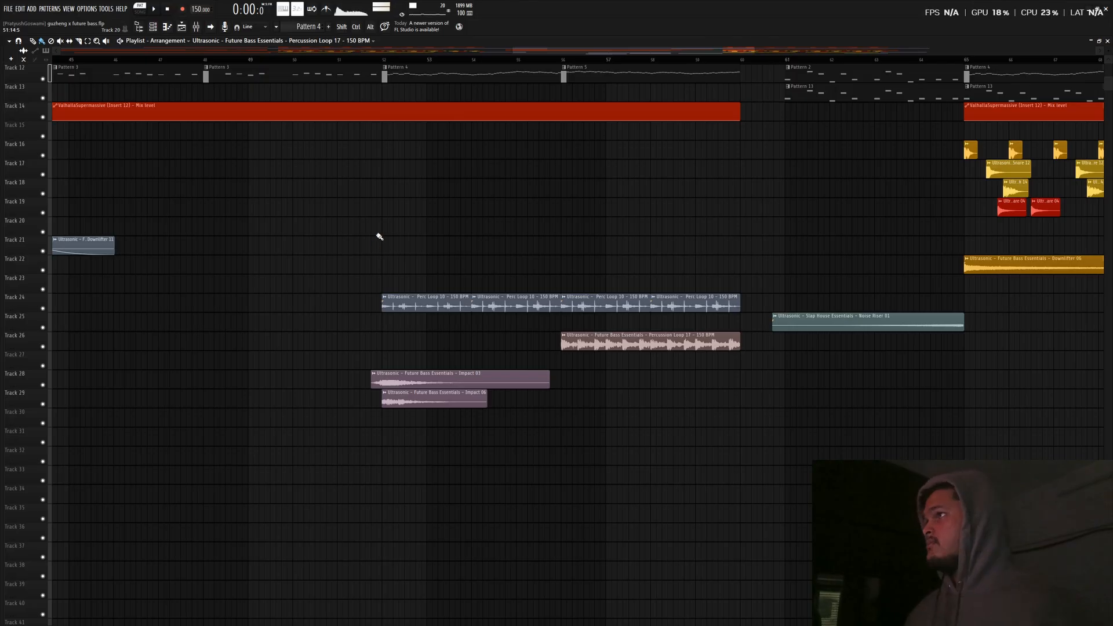
Examine the playlist from the noise riser on Track 25 through the clips of the second drop
{"action": "left_click_drag", "start_coordinate": [530, 51], "coordinate": [614, 53]}
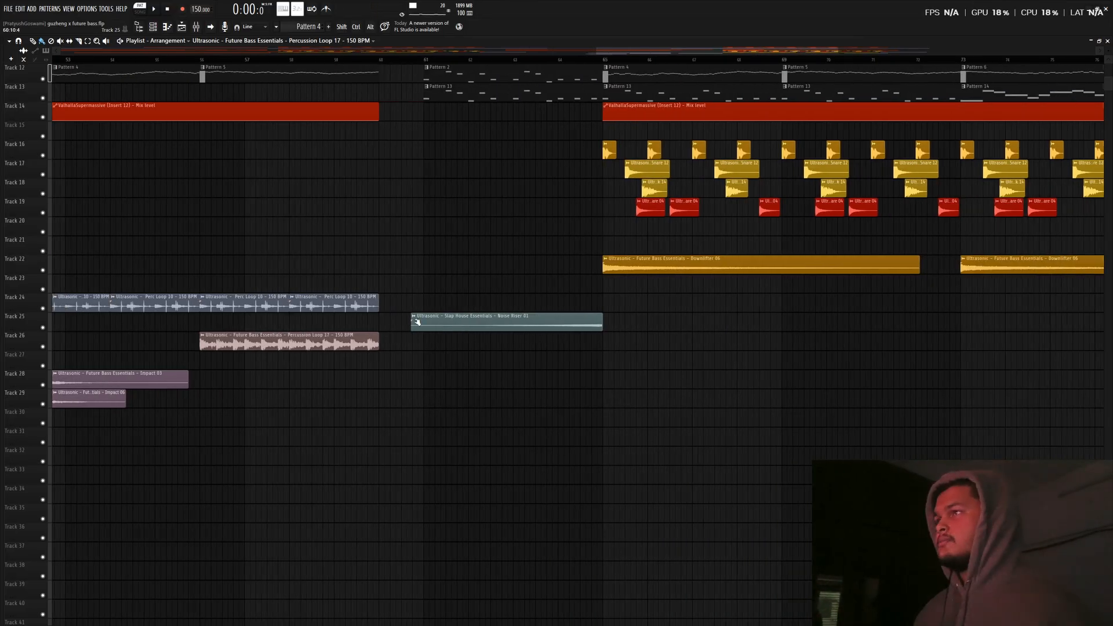
{"action": "scroll", "coordinate": [563, 311], "scroll_direction": "up", "scroll_amount": 3}
{"action": "scroll", "coordinate": [551, 311], "scroll_direction": "up", "scroll_amount": 1}
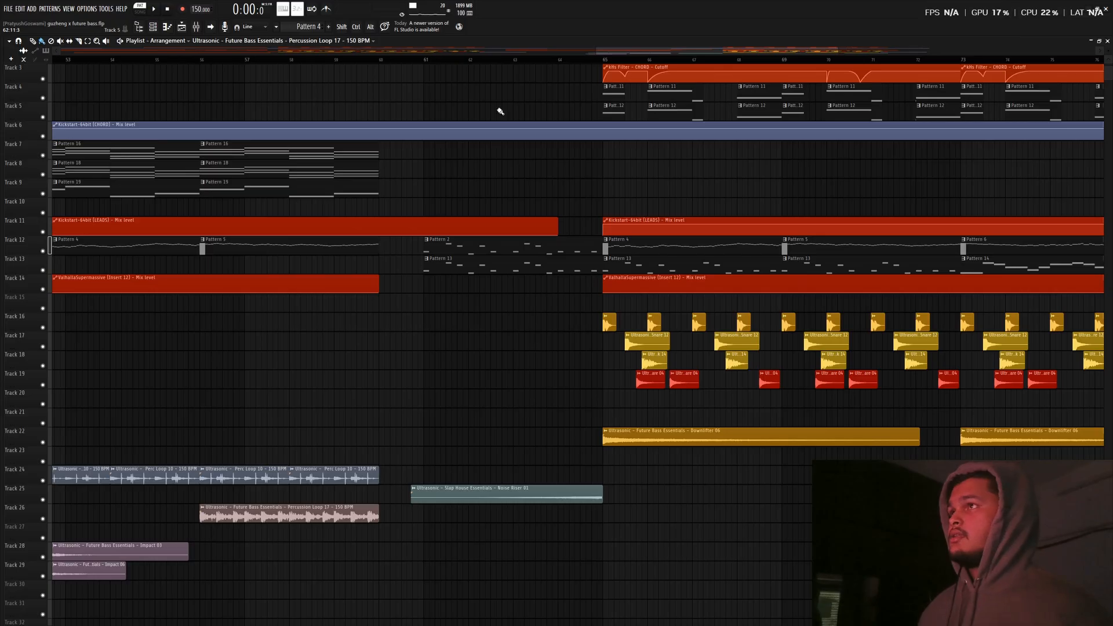
{"action": "left_click_drag", "start_coordinate": [604, 51], "coordinate": [726, 64]}
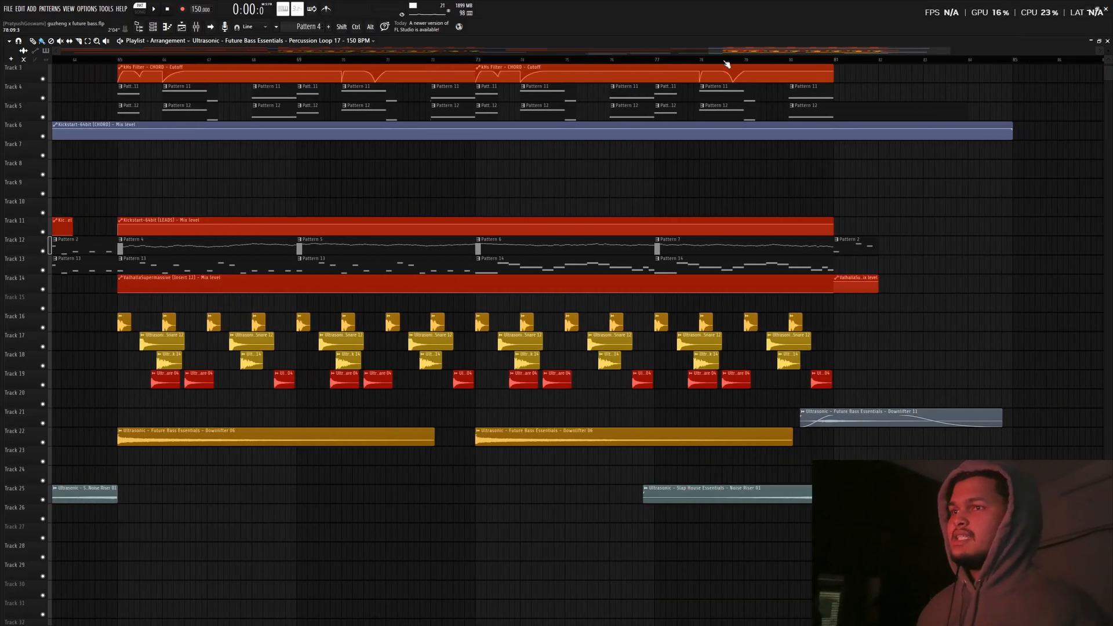
{"action": "scroll", "coordinate": [923, 372], "scroll_direction": "up", "scroll_amount": 1}
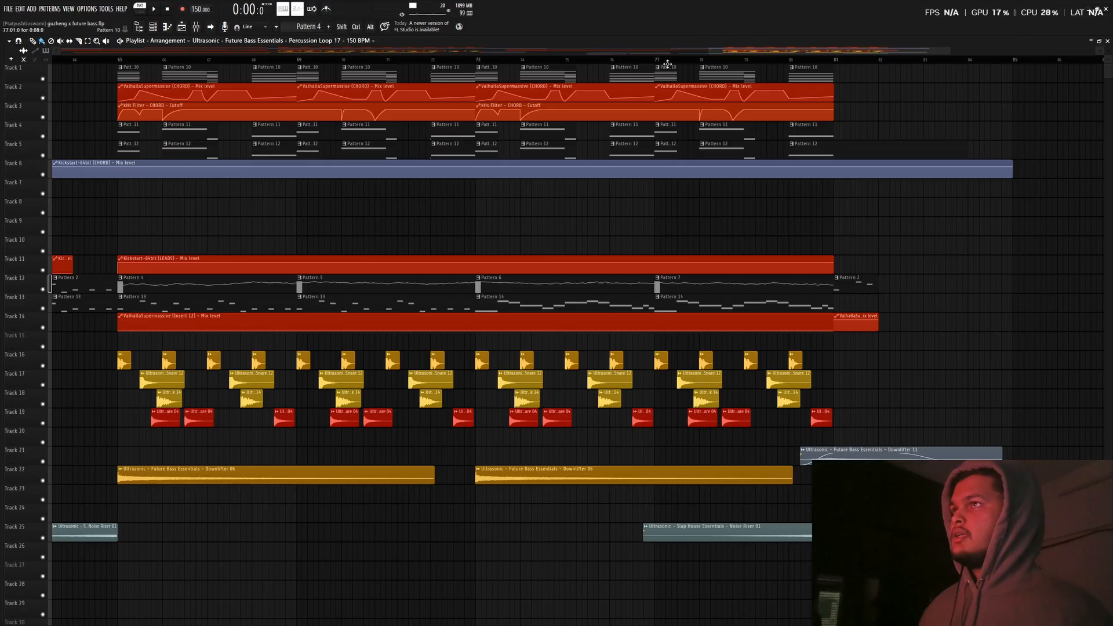
Go back to the start of the arrangement and audition the intro's Pattern 16, 18, 19 and 20 clips
{"action": "left_click_drag", "start_coordinate": [668, 64], "coordinate": [34, 55]}
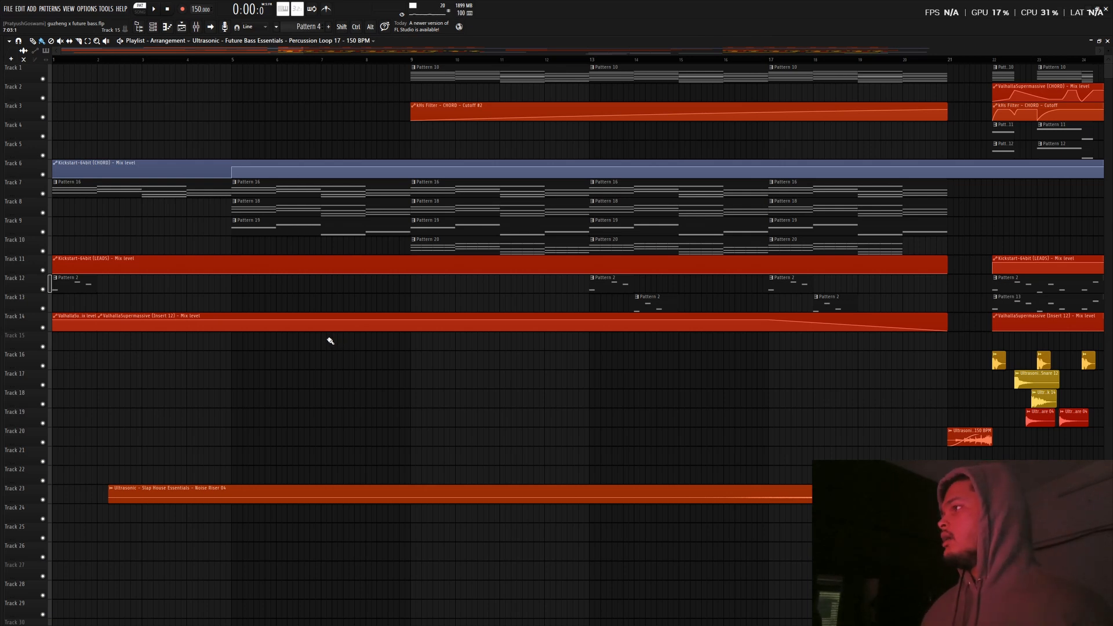
{"action": "left_click", "coordinate": [134, 186]}
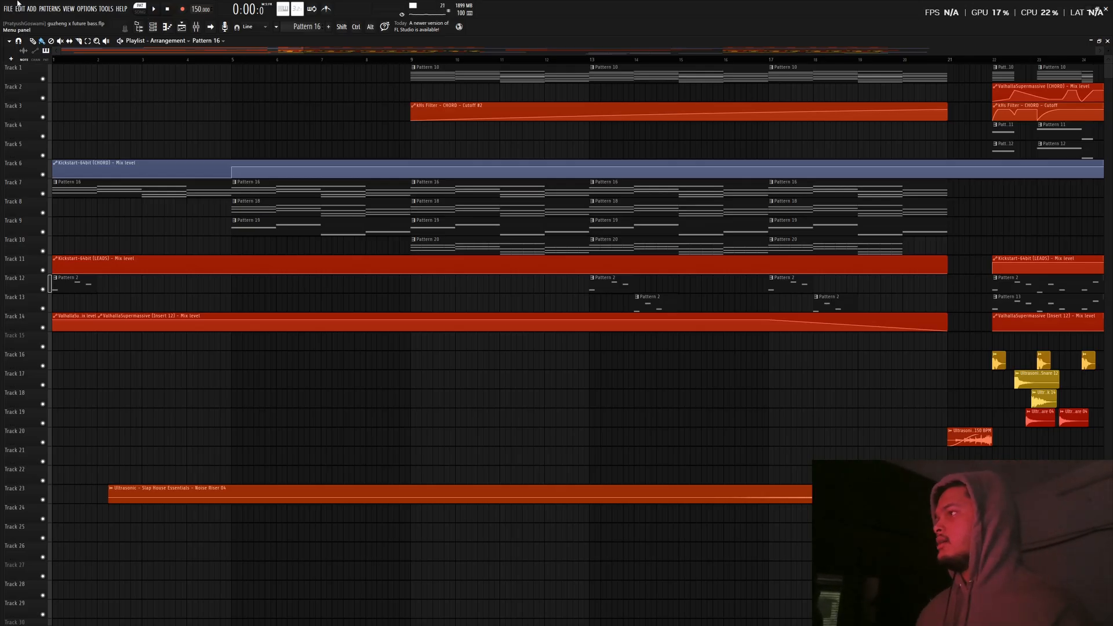
{"action": "left_click", "coordinate": [154, 10]}
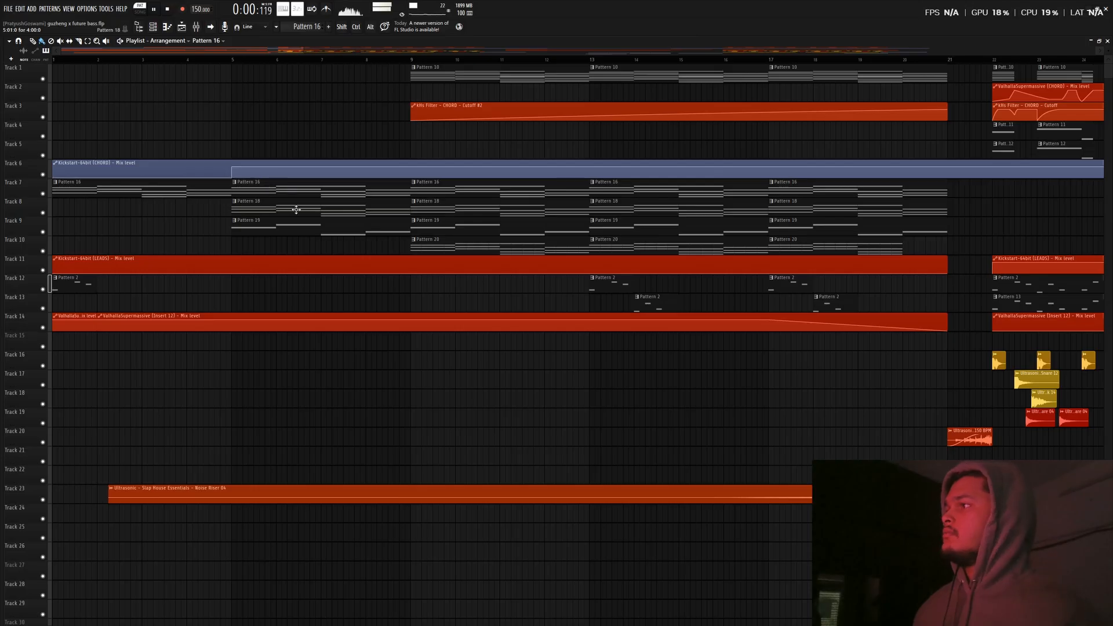
{"action": "key", "text": "space"}
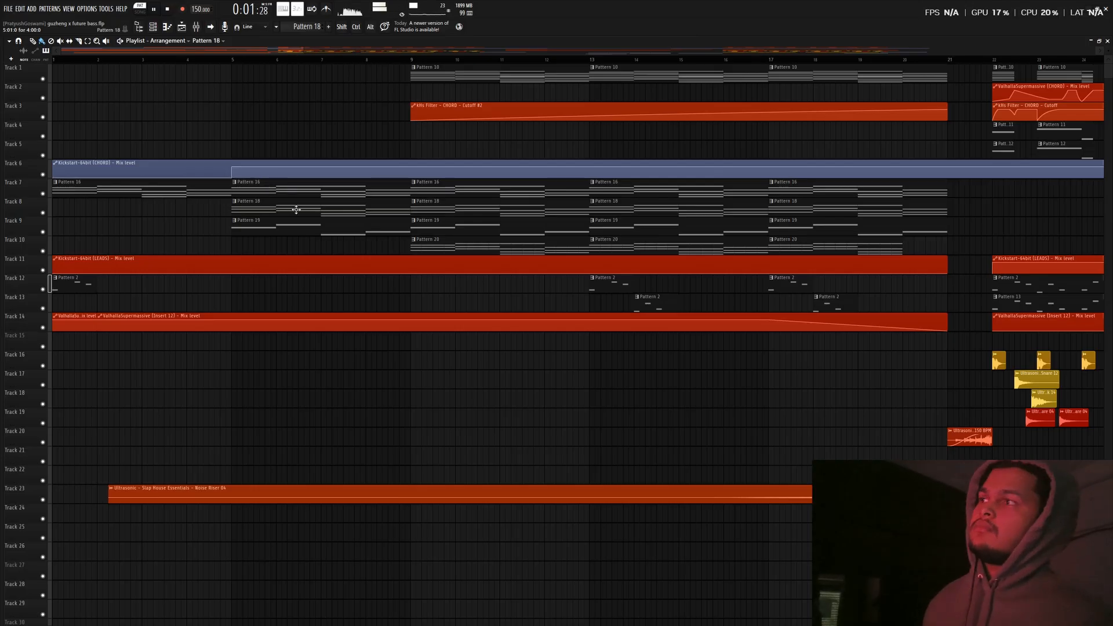
{"action": "key", "text": "space"}
{"action": "left_click", "coordinate": [285, 223]}
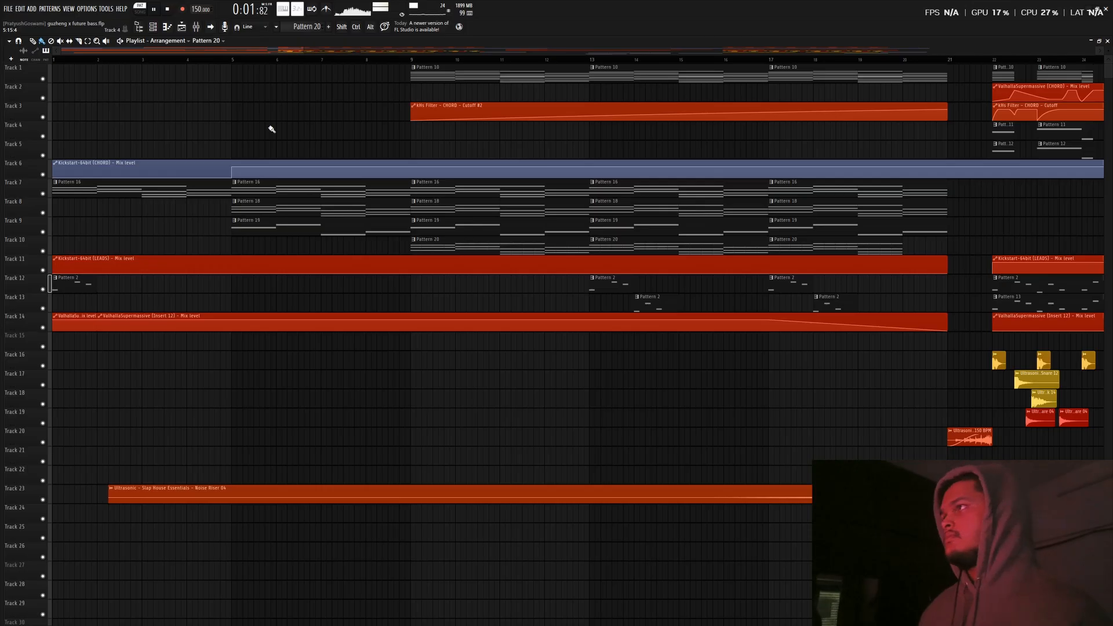
Locate the channel used by Pattern 20 in the channel rack and show the effects on mixer Insert 54
{"action": "left_click", "coordinate": [153, 27]}
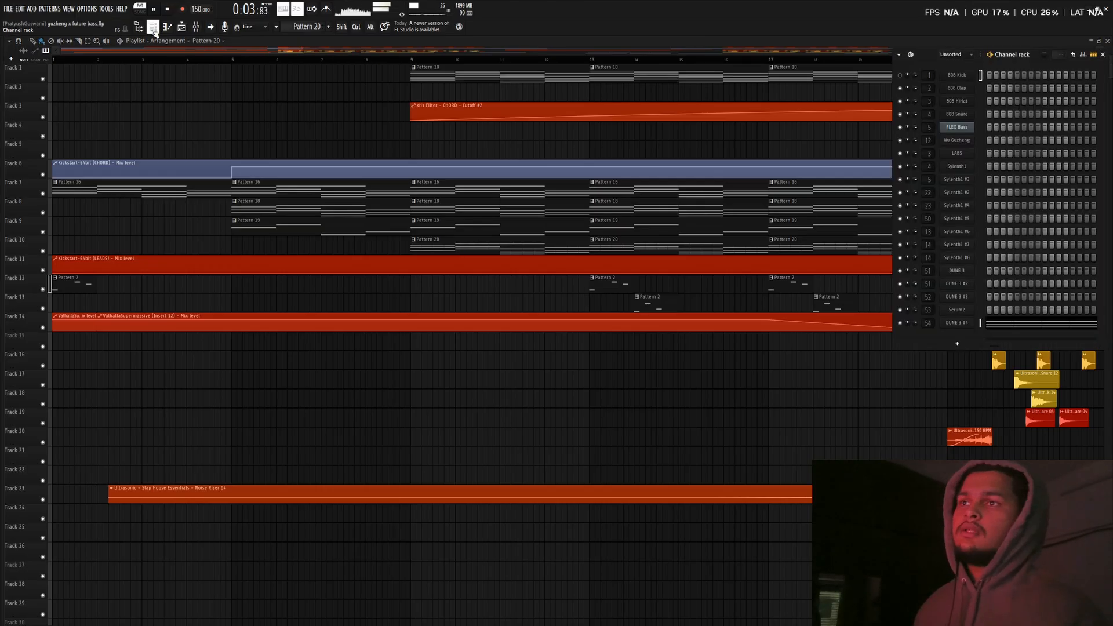
{"action": "left_click", "coordinate": [153, 27]}
{"action": "key", "text": "space"}
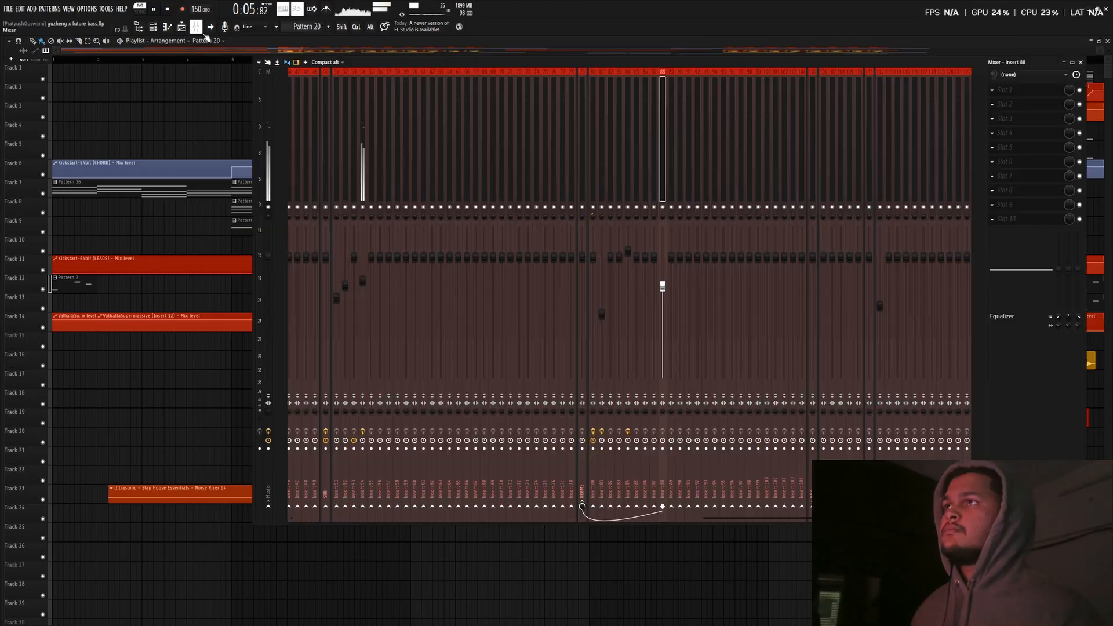
{"action": "left_click", "coordinate": [187, 29]}
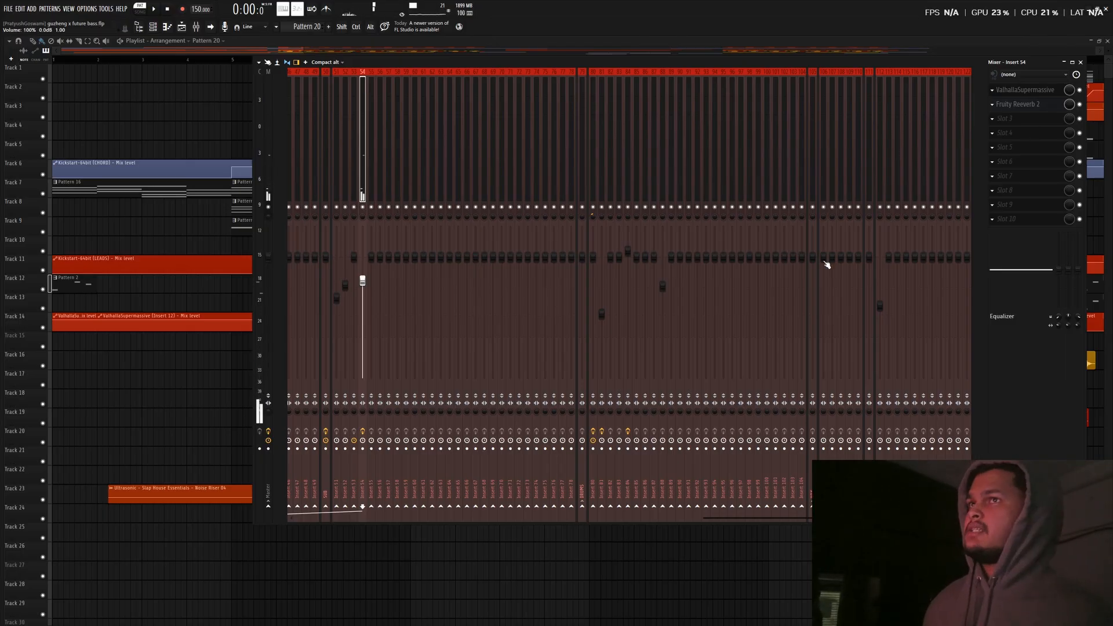
Close the mixer, fit the whole arrangement in the playlist and play the song from the start
{"action": "key", "text": "F9"}
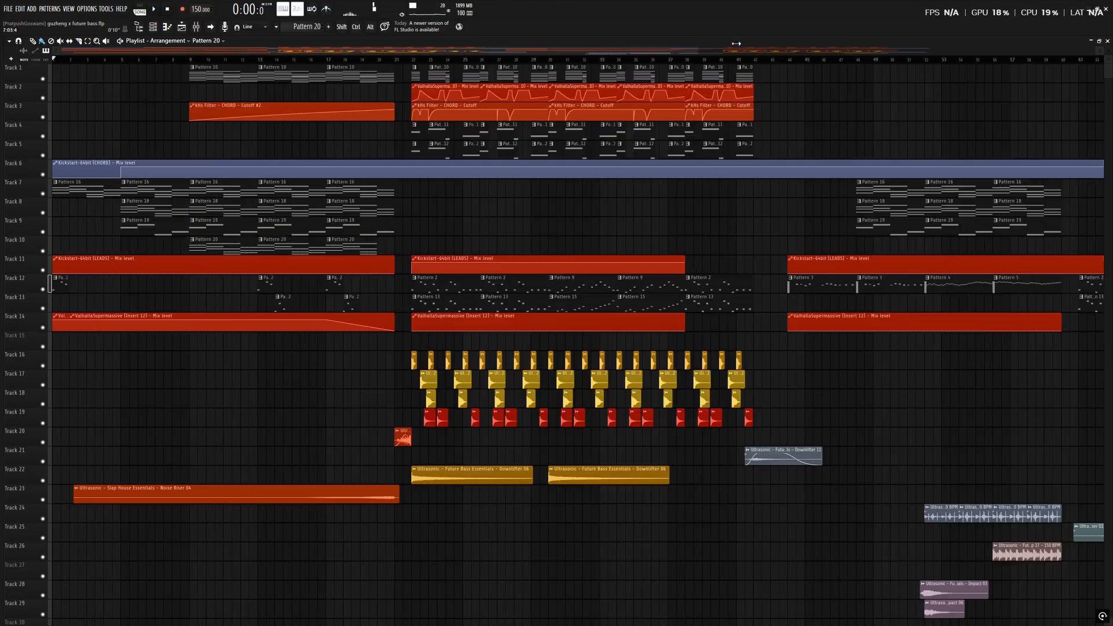
{"action": "left_click_drag", "start_coordinate": [704, 50], "coordinate": [1015, 47]}
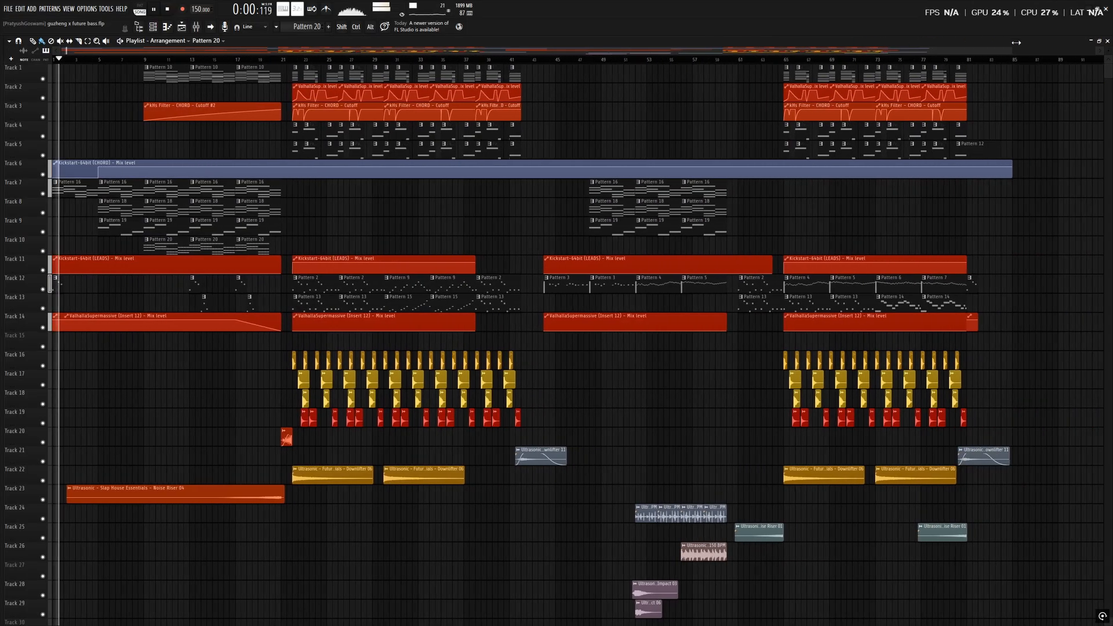